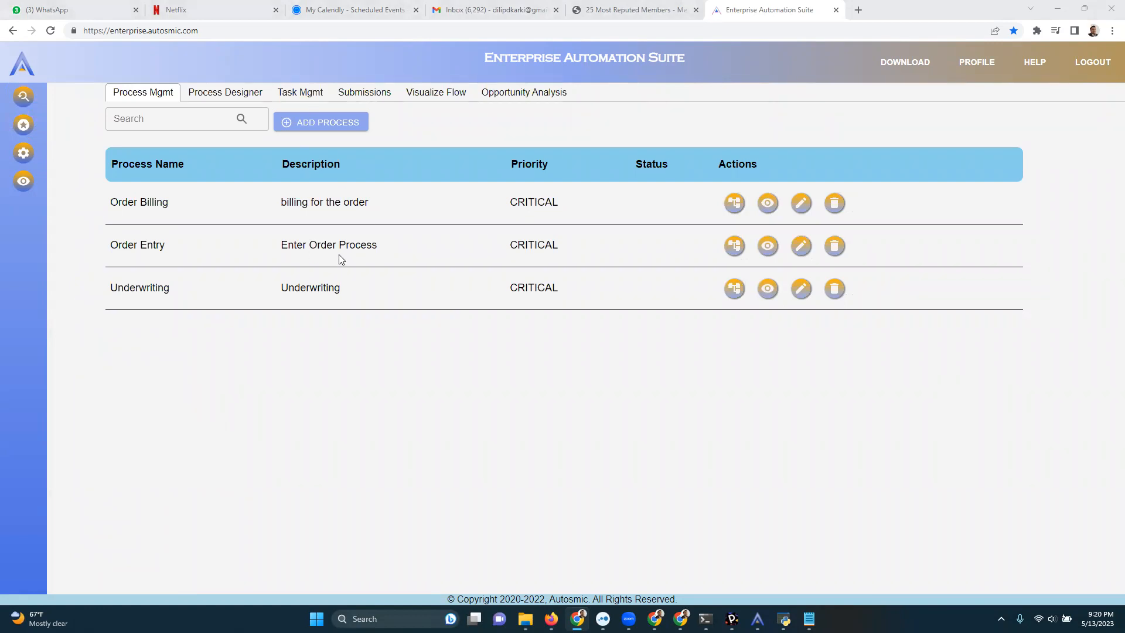
In the Process Designer, chain two Business Tasks and a Condition below Start, then shift Start and the first task leftward.
left_click(217, 93)
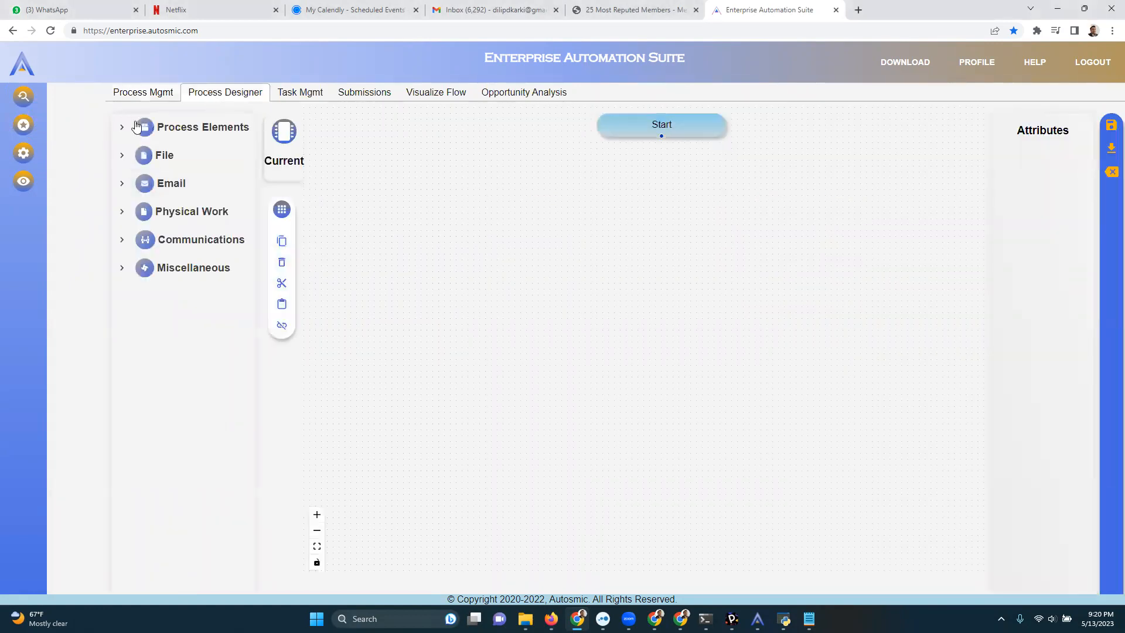
left_click(161, 128)
left_click_drag(206, 147, 450, 196)
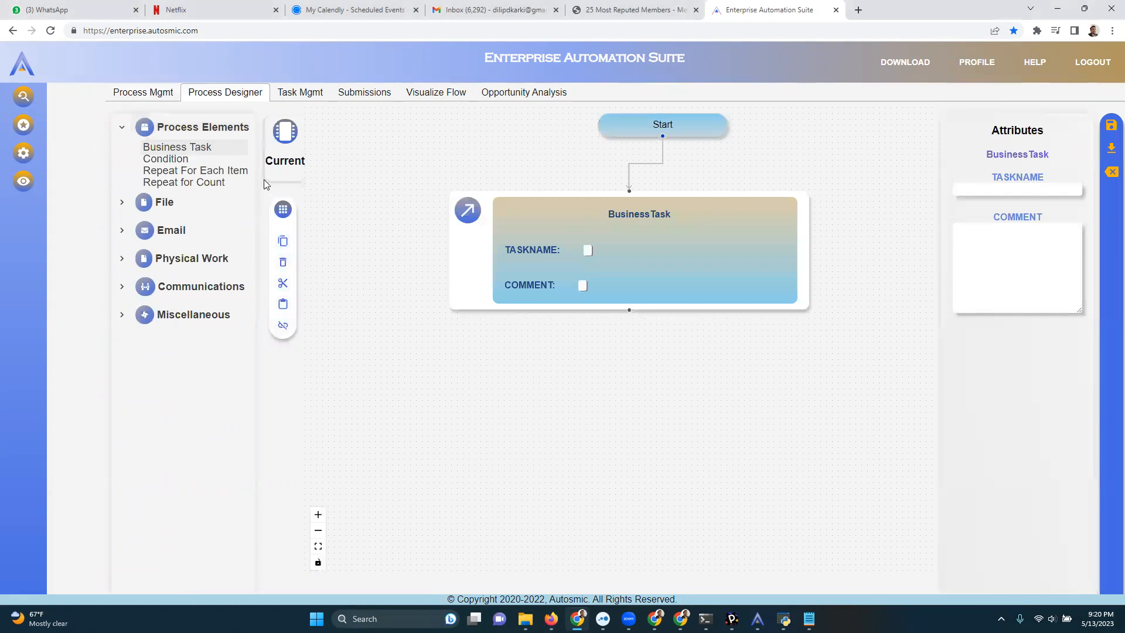
left_click_drag(213, 149, 434, 219)
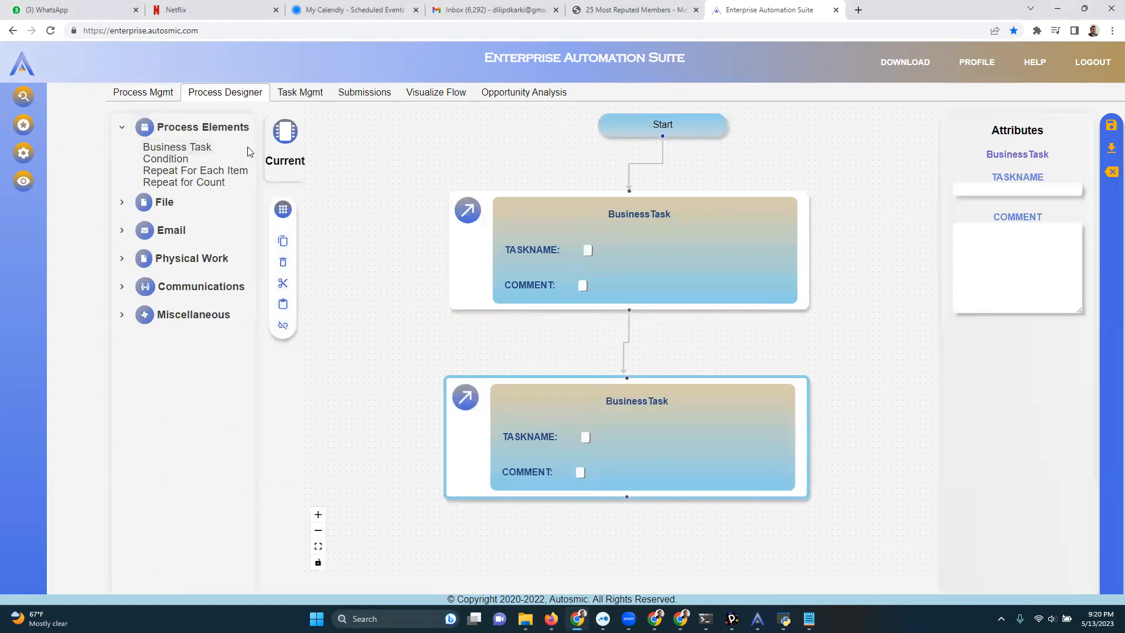
left_click_drag(187, 159, 419, 557)
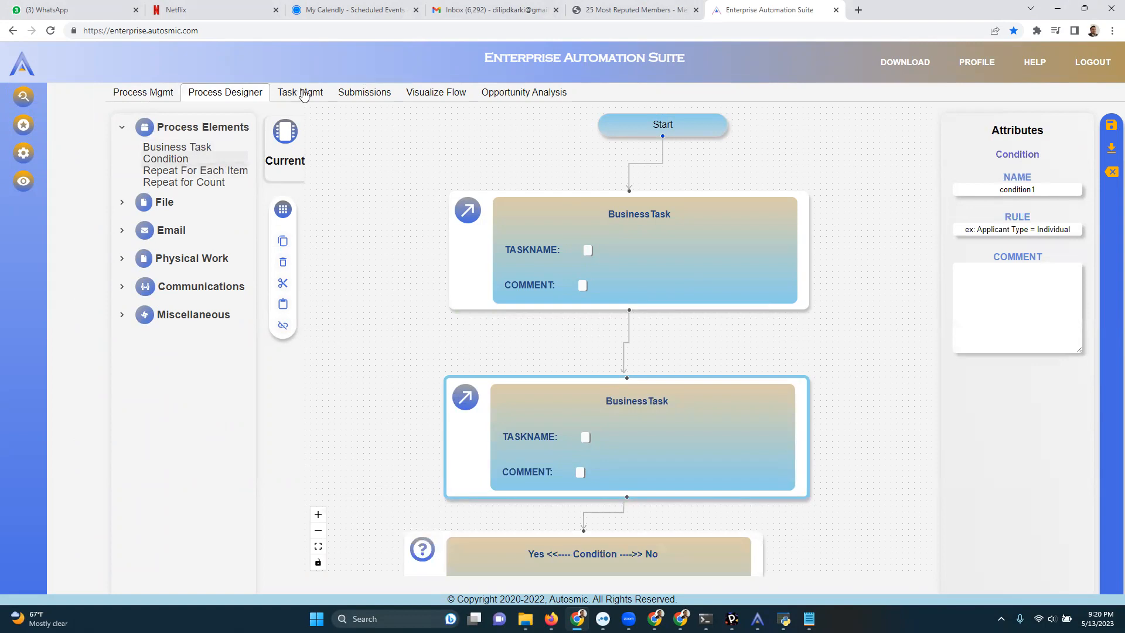
left_click_drag(678, 125, 465, 136)
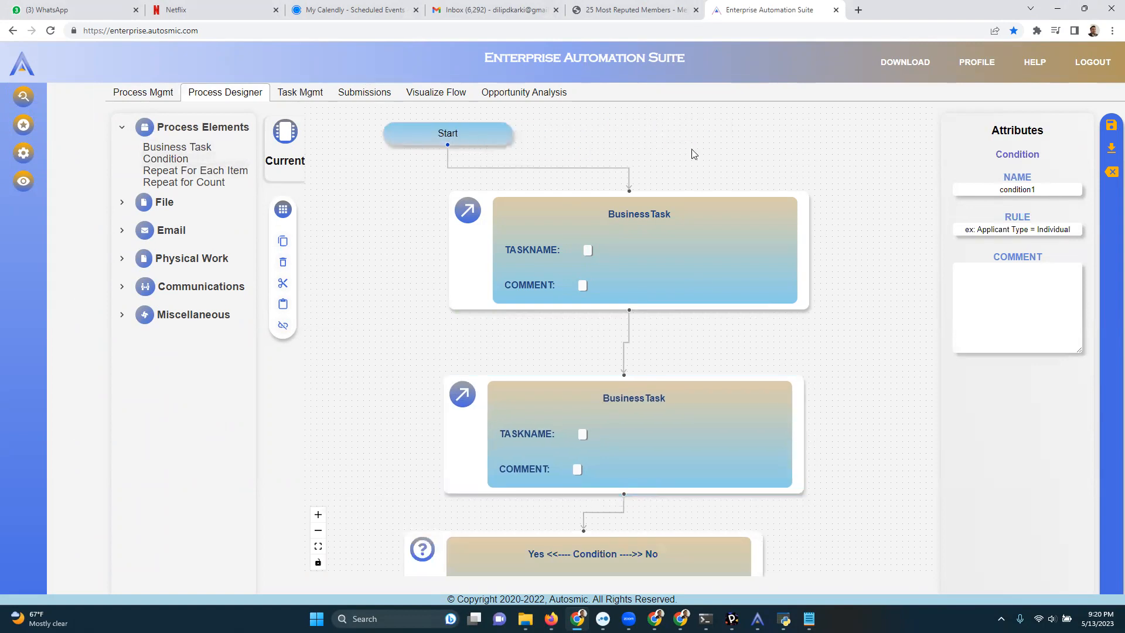
left_click_drag(646, 236, 617, 249)
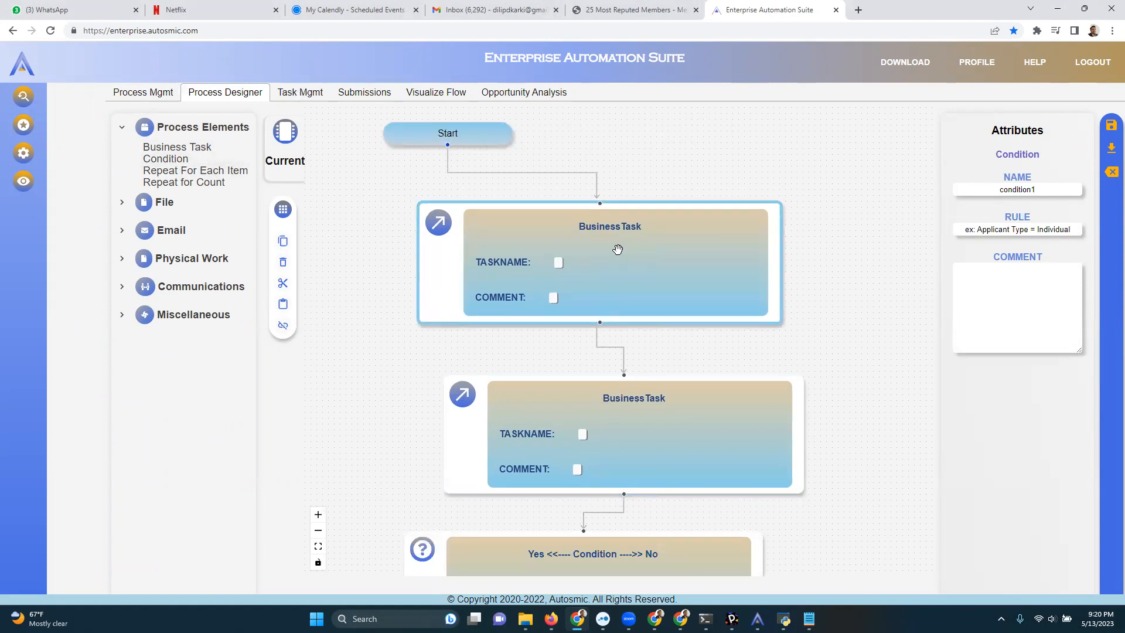
Review the managed task list and the recorded task submissions with their time taken and frequency.
left_click(305, 95)
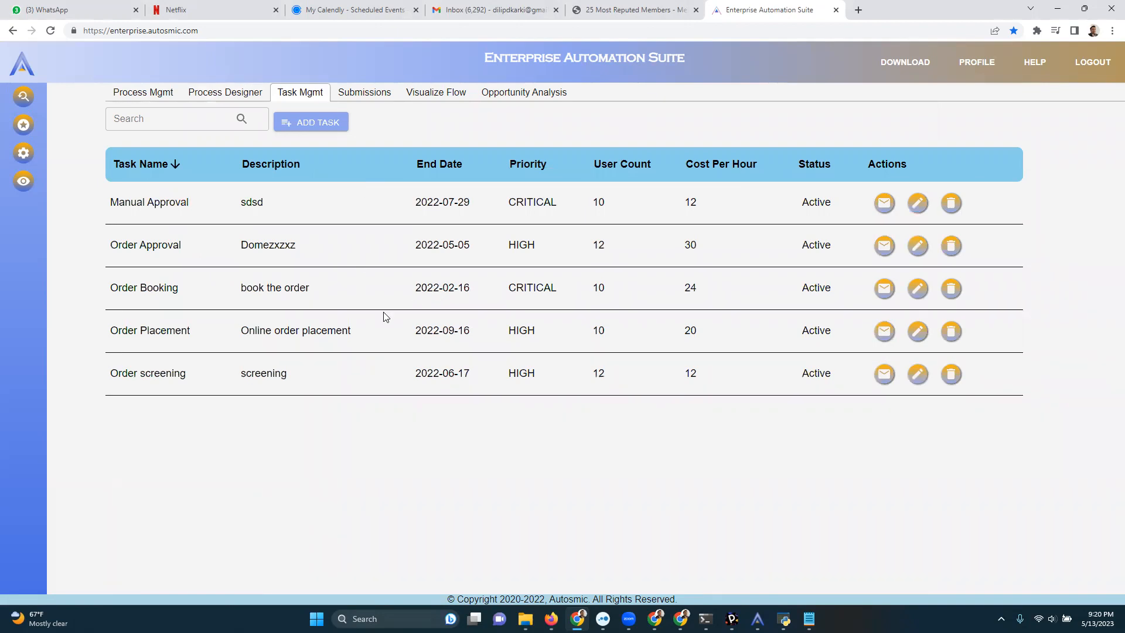
left_click(379, 96)
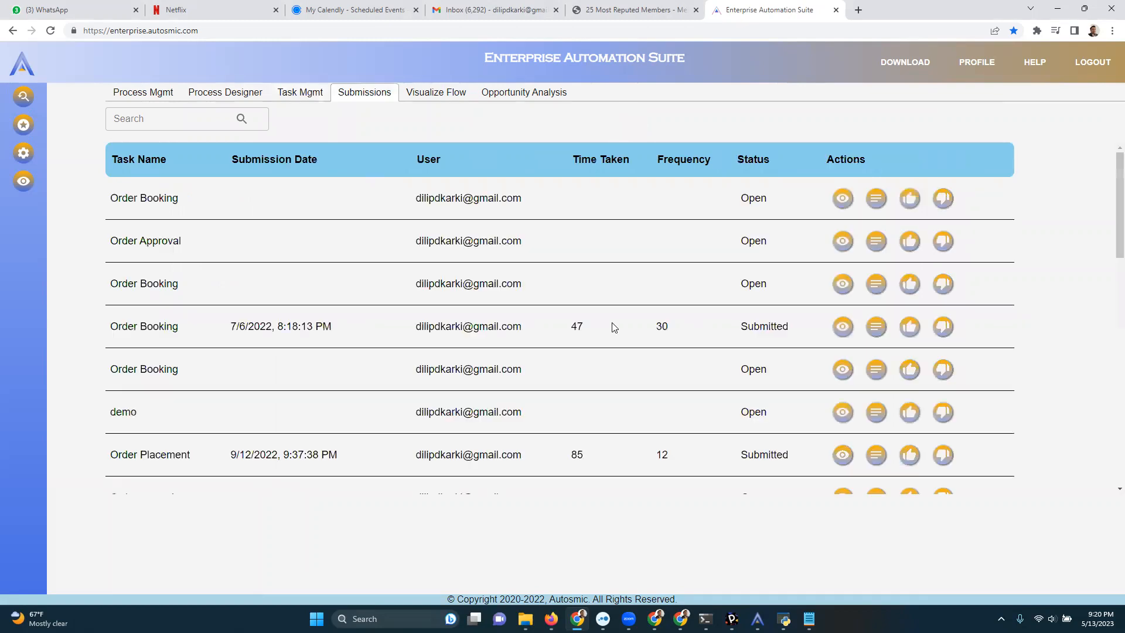
scroll(614, 327, "down", 2)
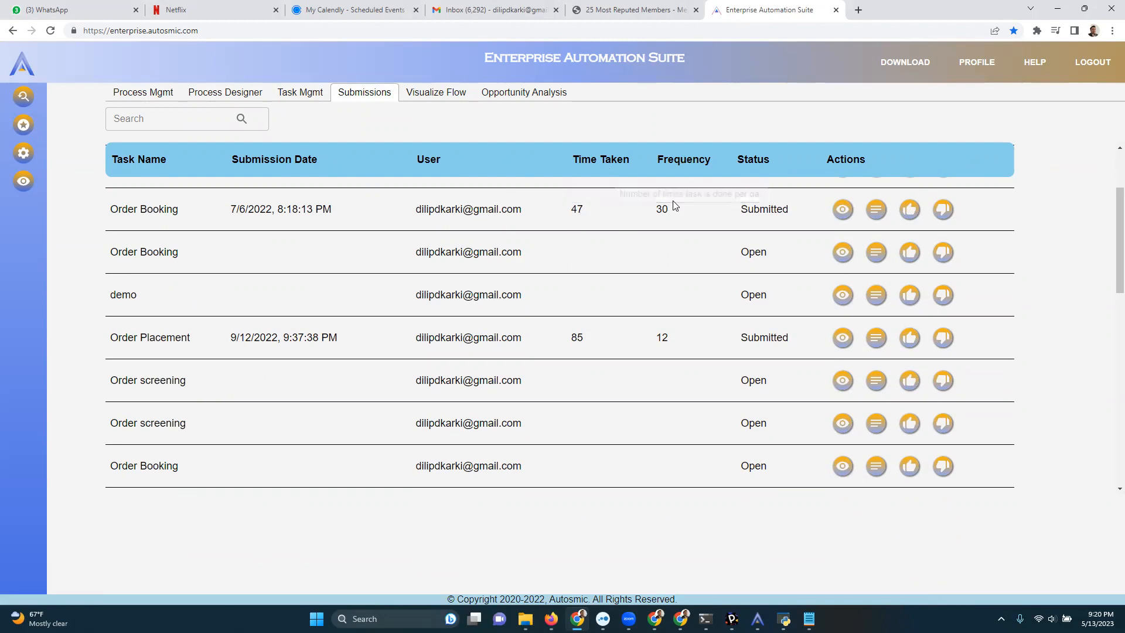
Visualize the submitted Order Booking recording with frequency 30 and examine its captured screens and input actions.
left_click(843, 211)
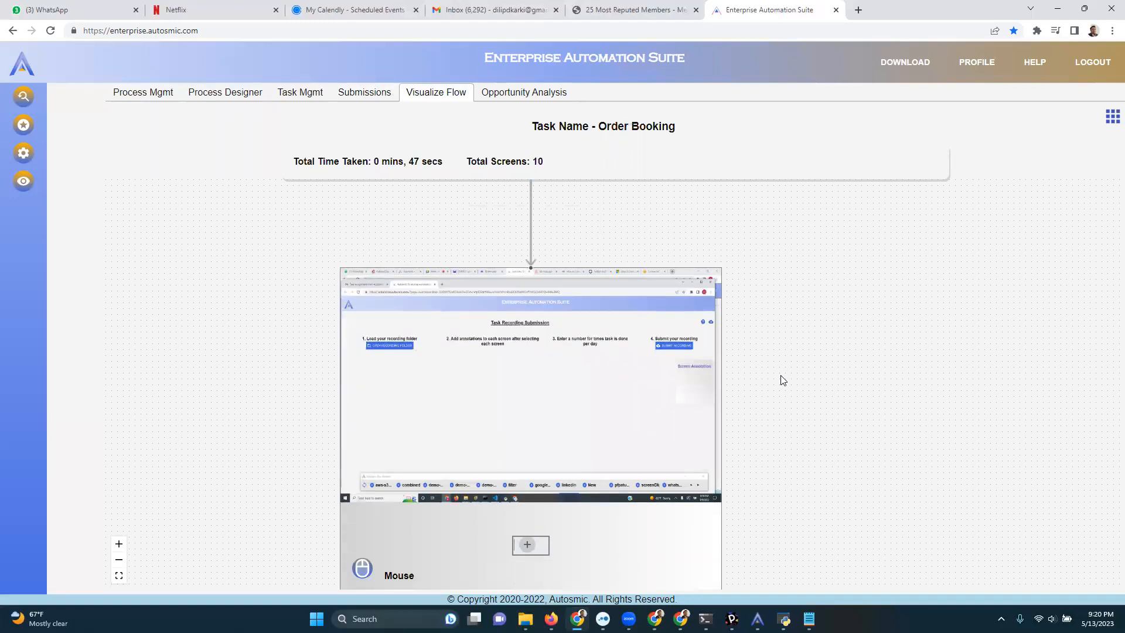
scroll(783, 380, "down", 2)
scroll(781, 340, "up", 5)
left_click_drag(697, 334, 953, 300)
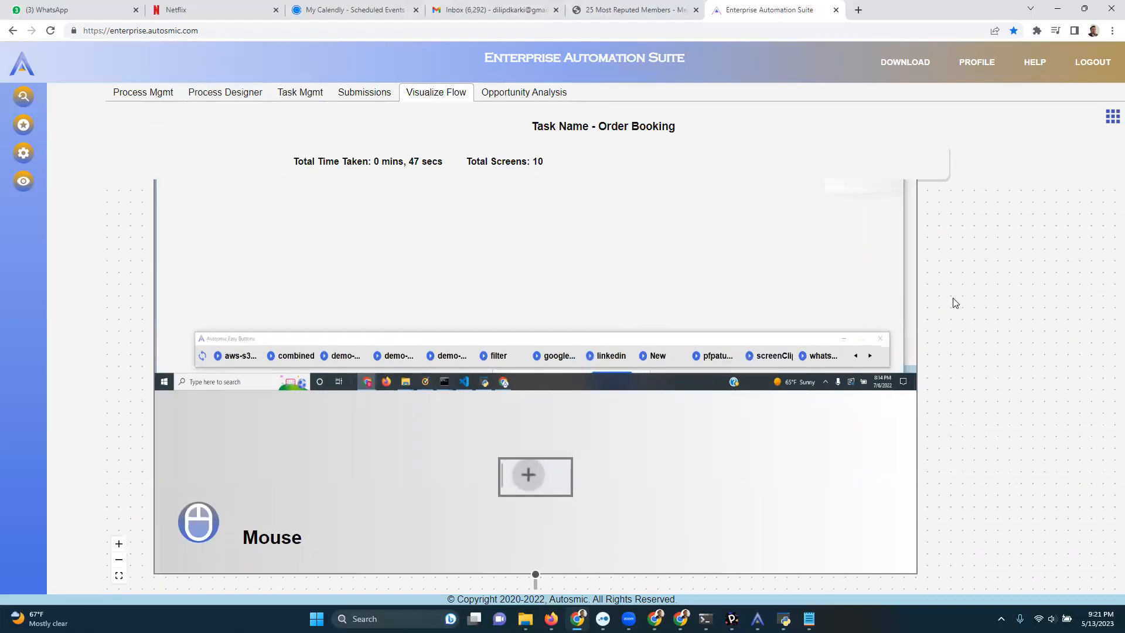
scroll(956, 303, "down", 10)
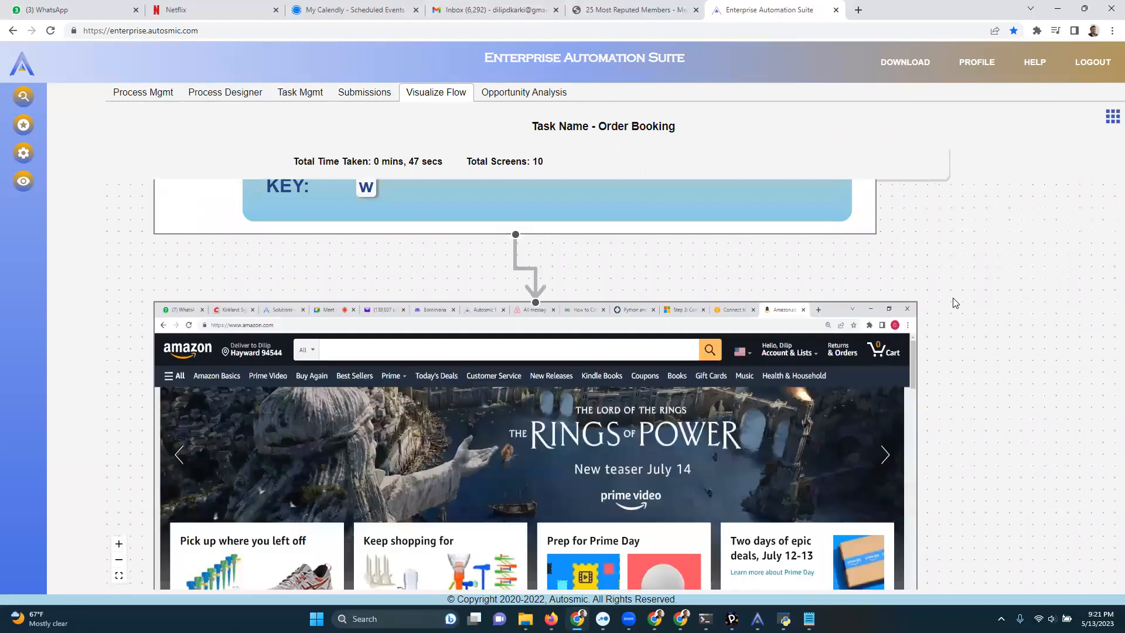
scroll(955, 302, "down", 8)
scroll(955, 302, "down", 10)
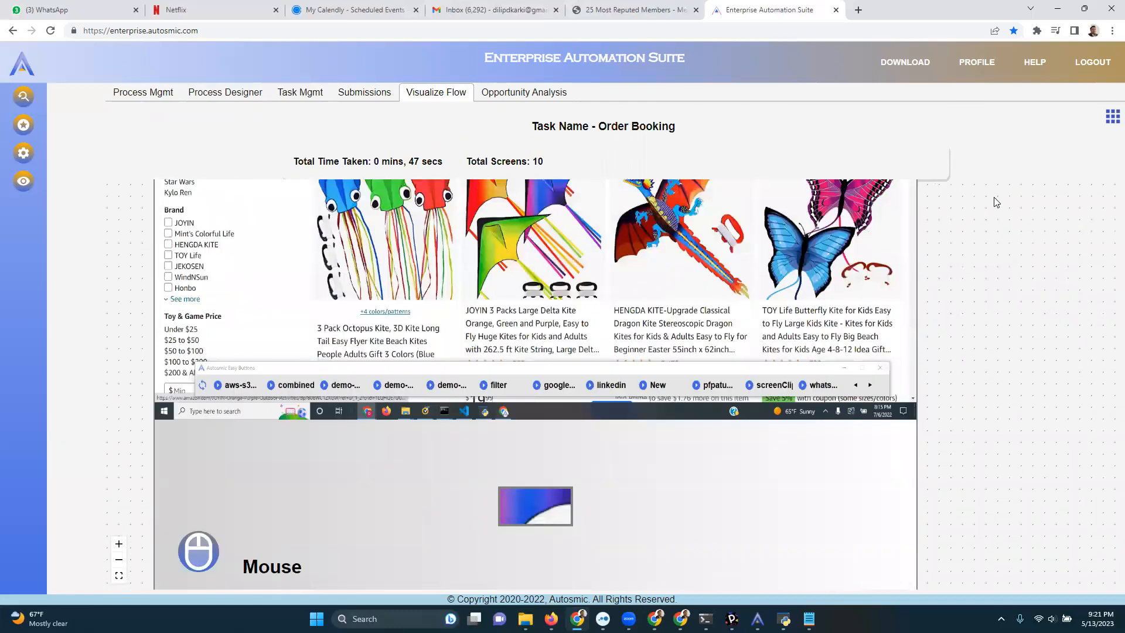
Switch the Order Booking flow to its application summary and examine the time spent in each app.
left_click(1112, 116)
scroll(676, 406, "down", 1)
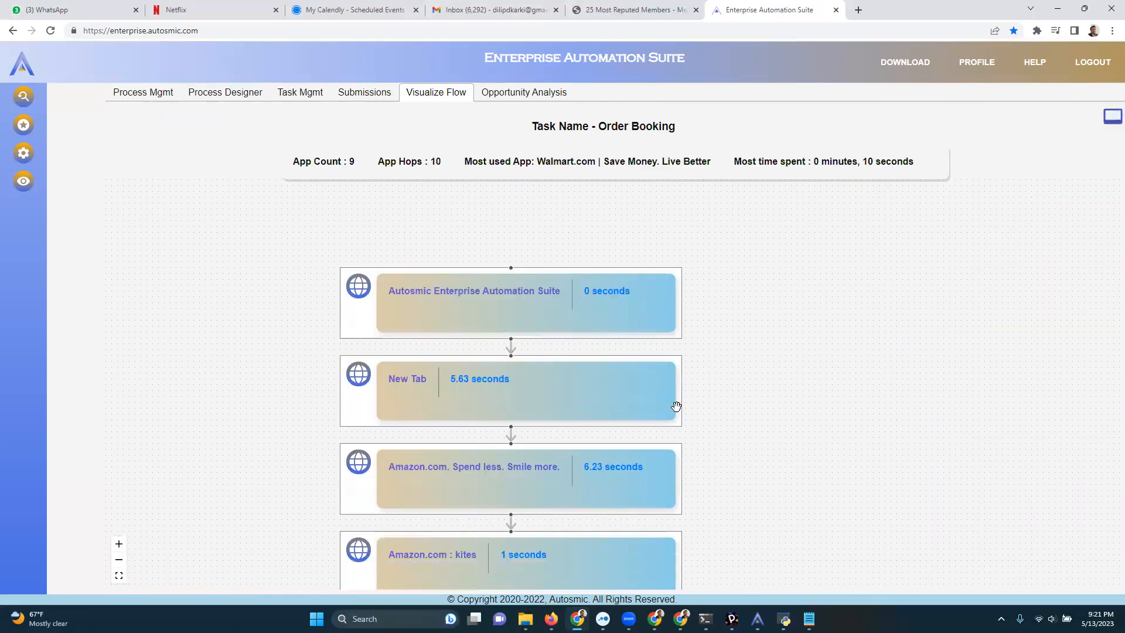
scroll(676, 406, "down", 4)
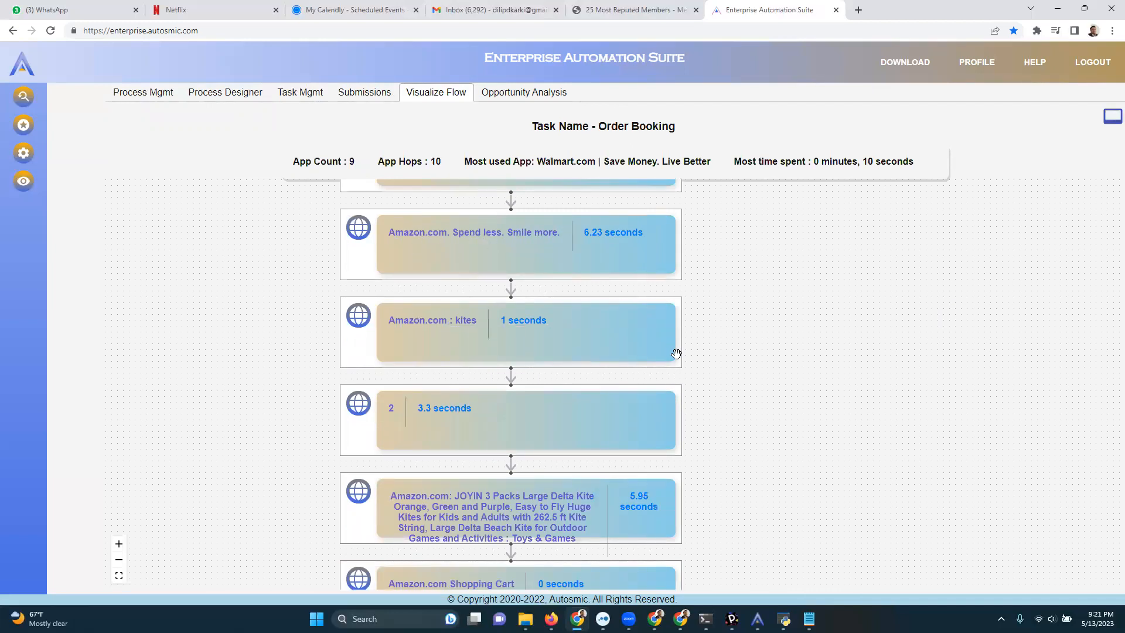
scroll(744, 355, "down", 3)
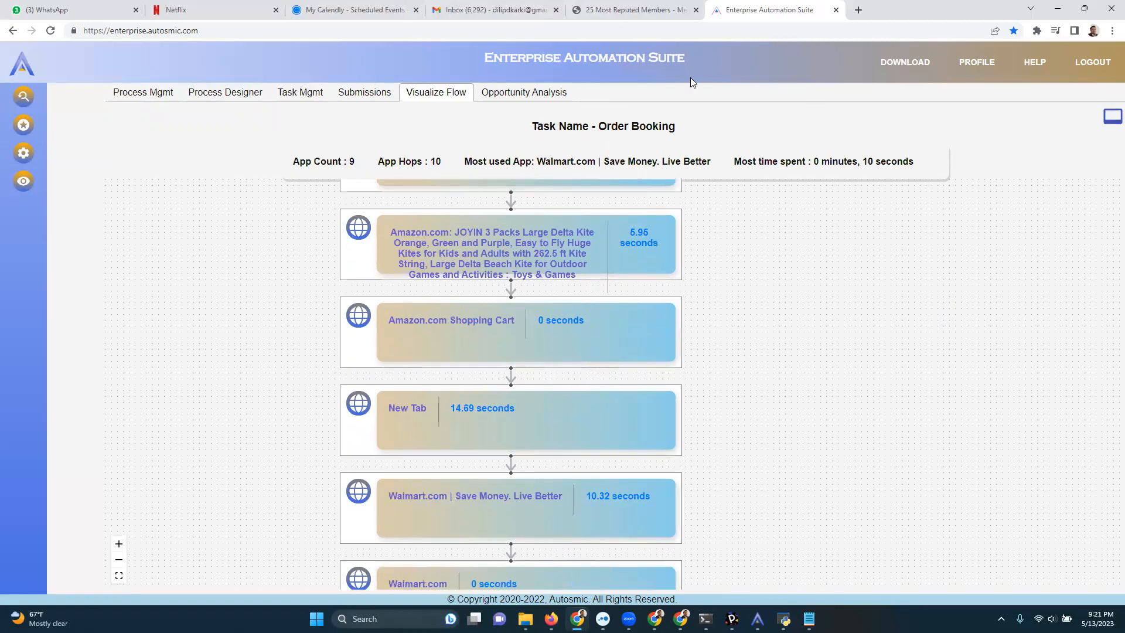
Examine the opportunity analysis charts and the task list, focusing on annual cost and the promote option for Order Booking.
left_click(520, 94)
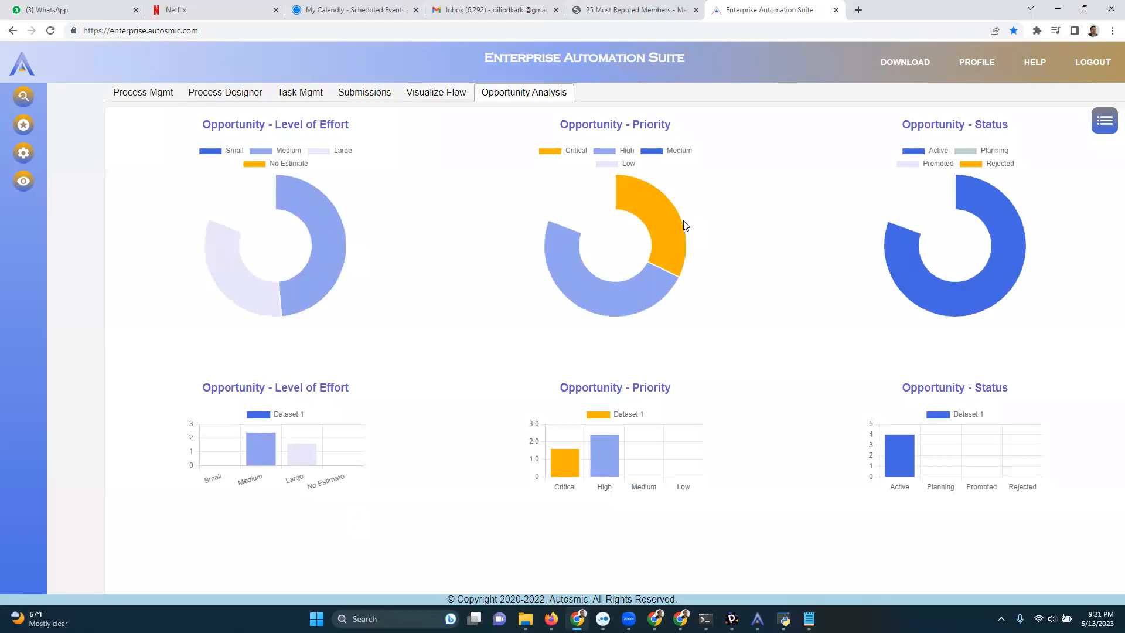
left_click(1105, 122)
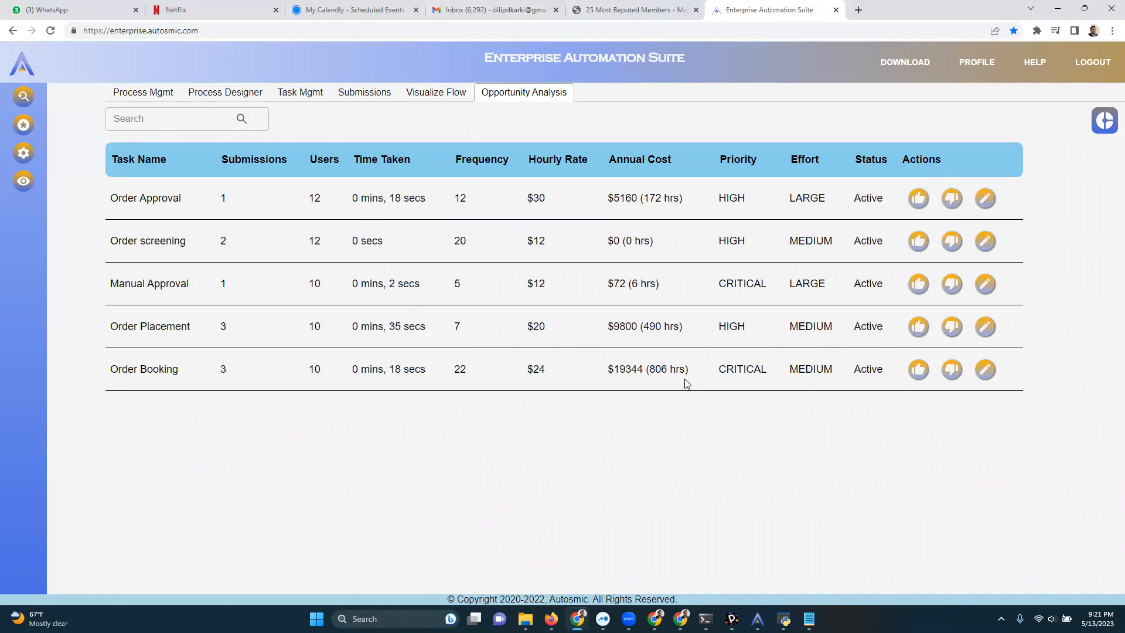
left_click(919, 378)
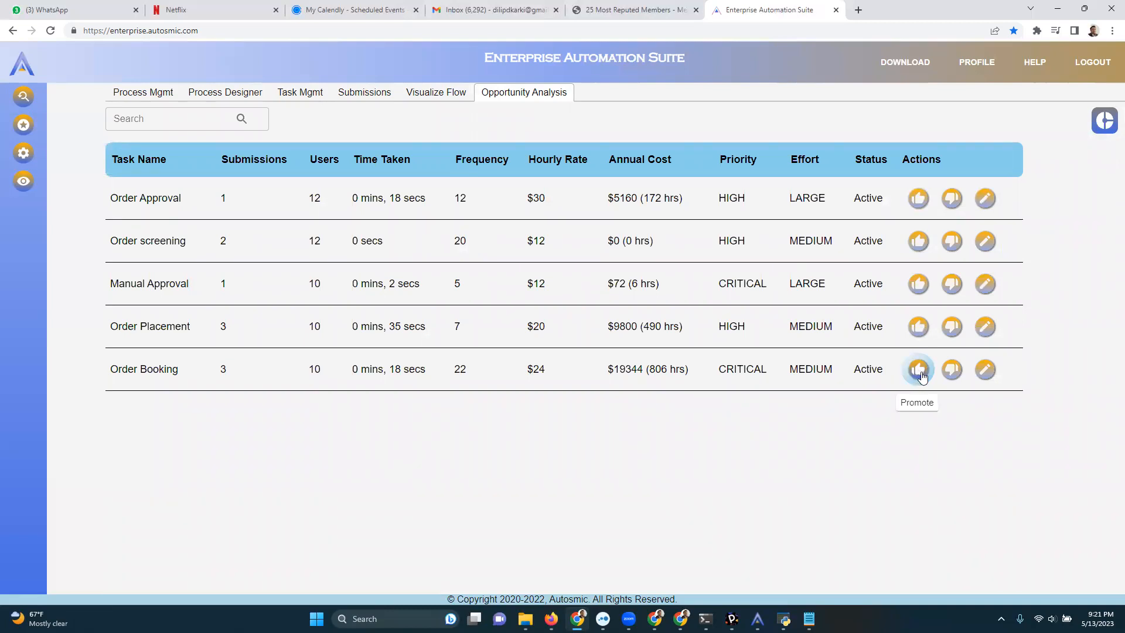
Go to the bot designer and expand the Building Blocks category to examine its available actions.
left_click(23, 124)
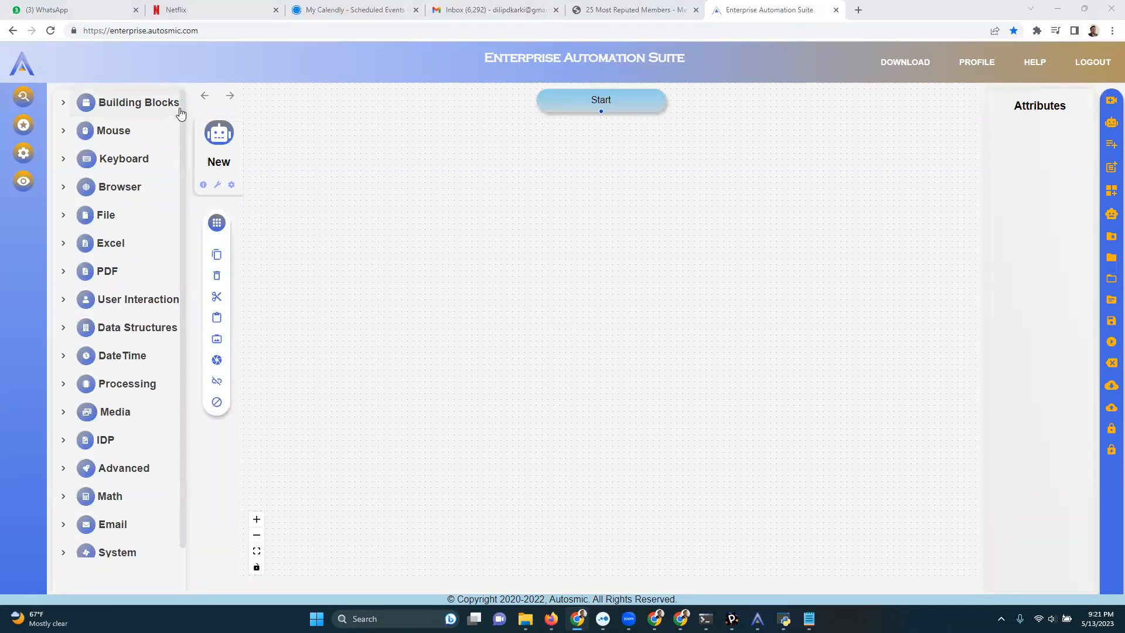
scroll(183, 106, "down", 1)
scroll(184, 105, "up", 1)
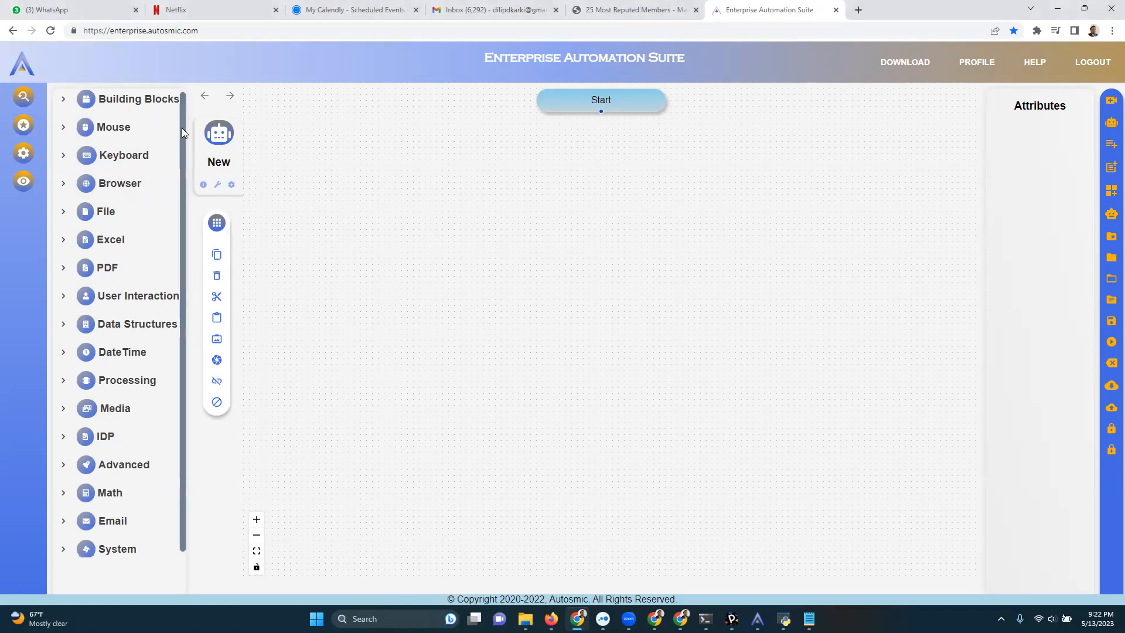
left_click(107, 113)
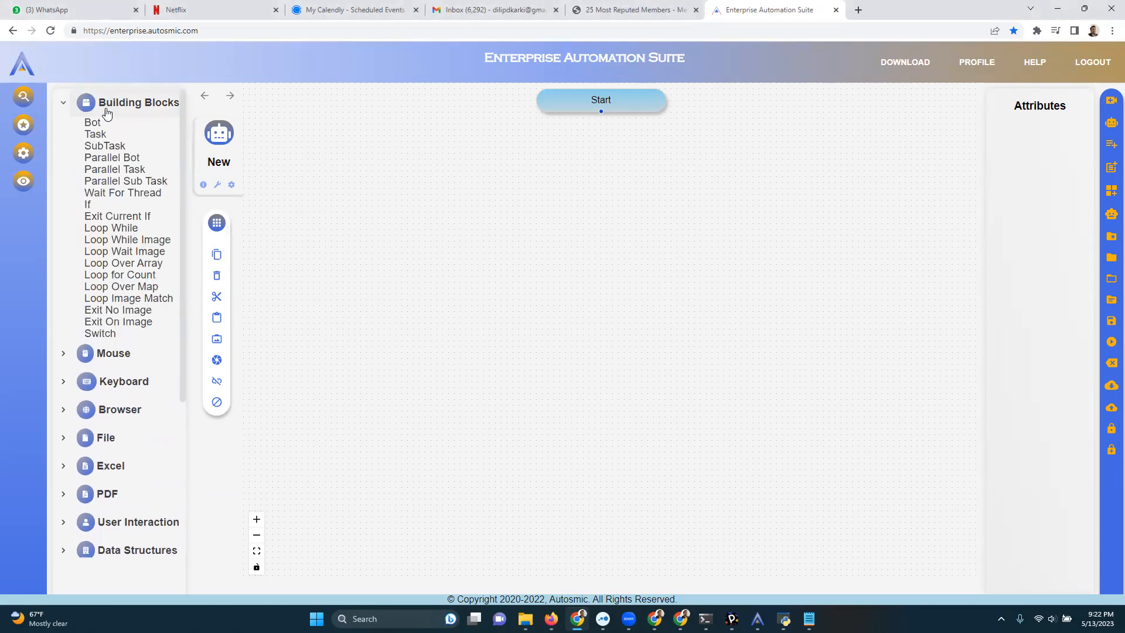
Expand the Mouse and Keyboard categories and look through their actions and the remaining action categories.
left_click(100, 354)
scroll(100, 352, "down", 6)
left_click(100, 359)
scroll(111, 364, "down", 5)
scroll(107, 364, "up", 7)
scroll(107, 365, "up", 4)
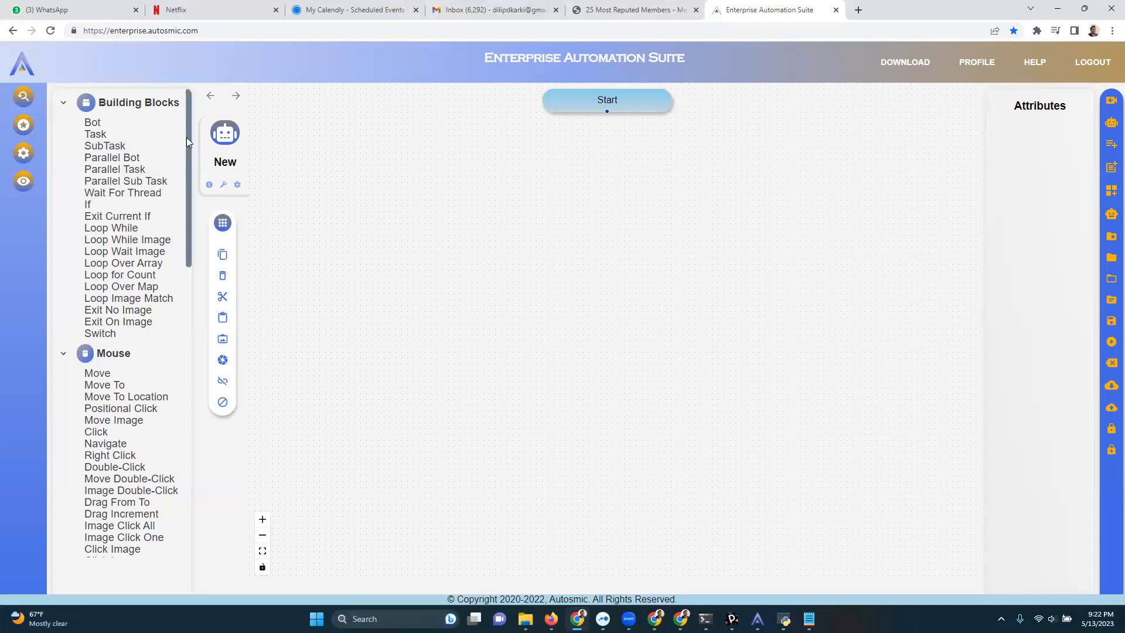
left_click_drag(187, 137, 182, 450)
scroll(174, 236, "down", 3)
scroll(180, 281, "up", 2)
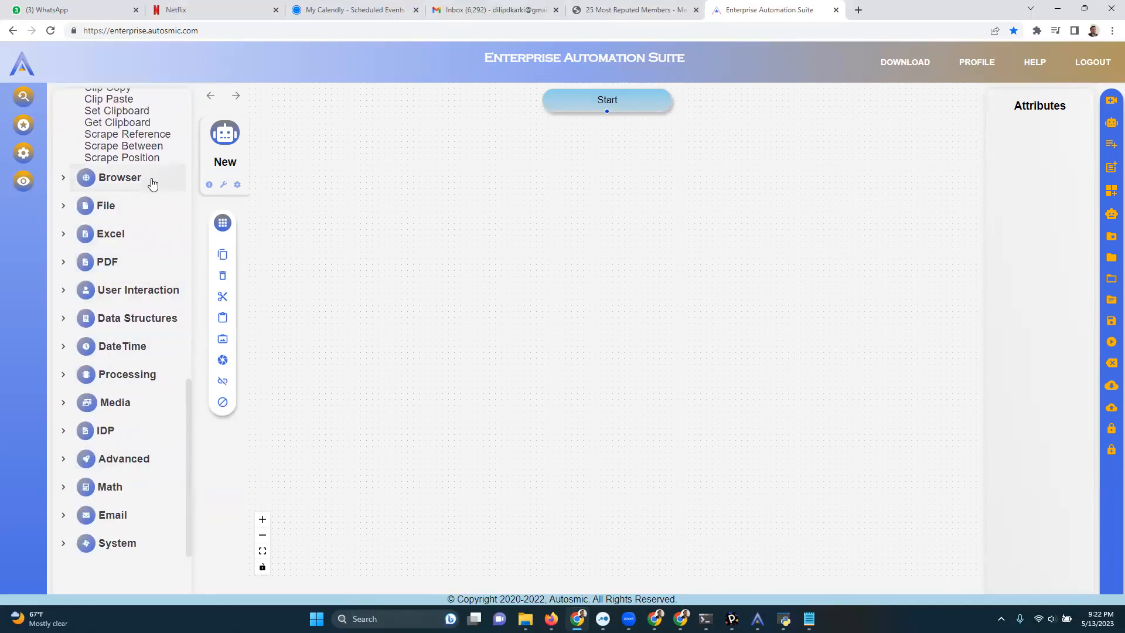
Add a Message Box and a Prompt Message Box from the User Interaction category to the bot flow.
left_click(134, 289)
left_click_drag(134, 313, 503, 253)
left_click_drag(153, 320, 527, 375)
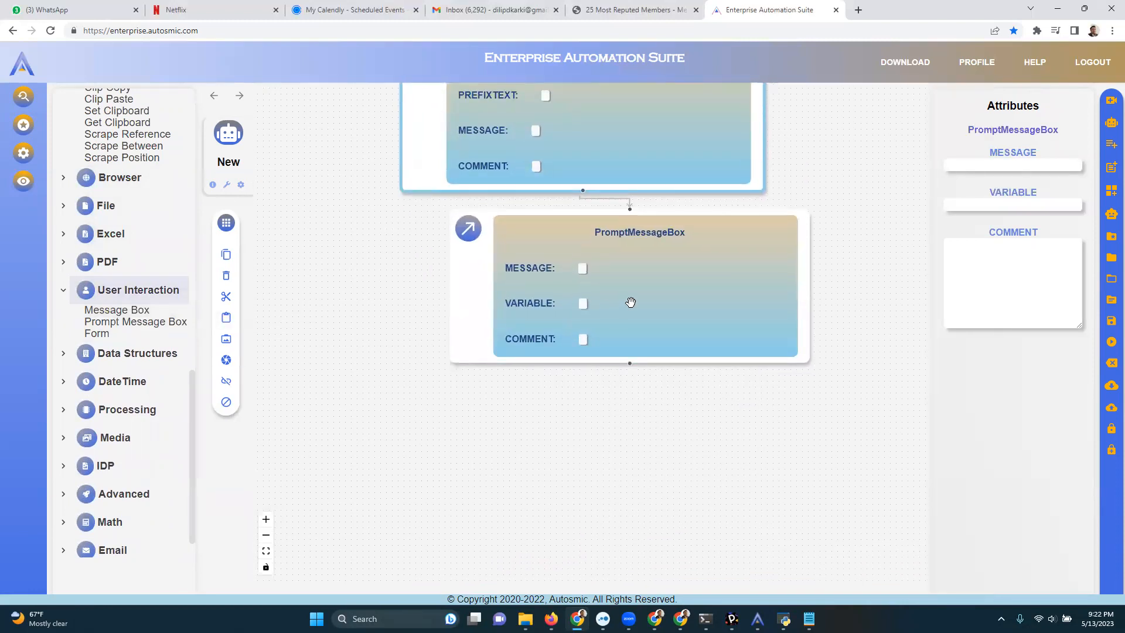
Set the Prompt Message Box's message to $V:message and its variable to answer, and apply the values to the block.
left_click(997, 168)
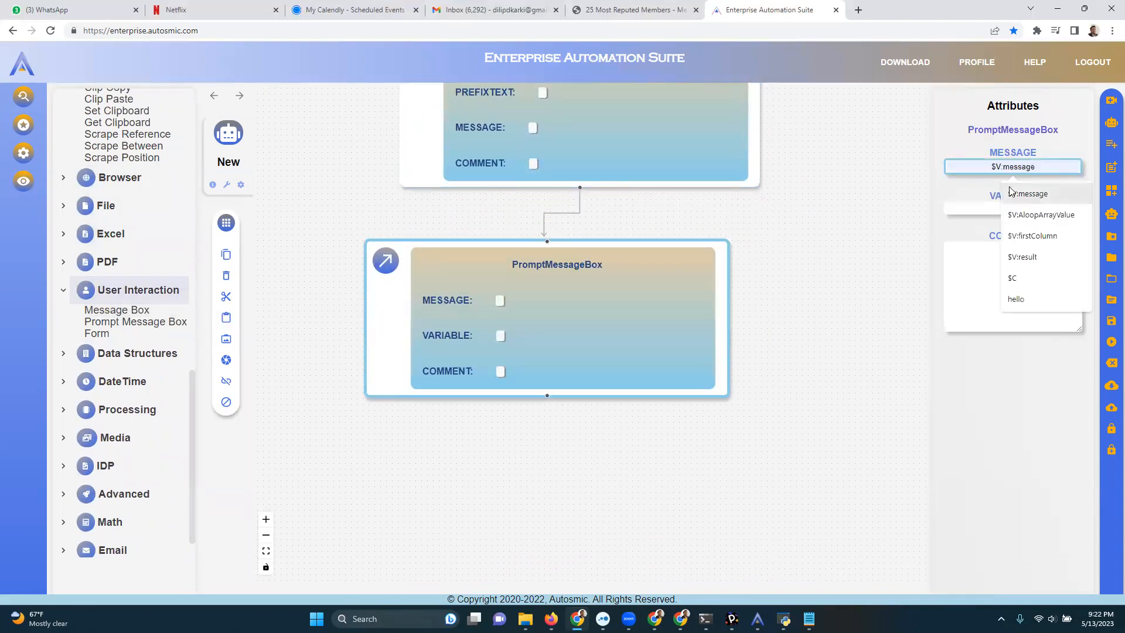
left_click(994, 194)
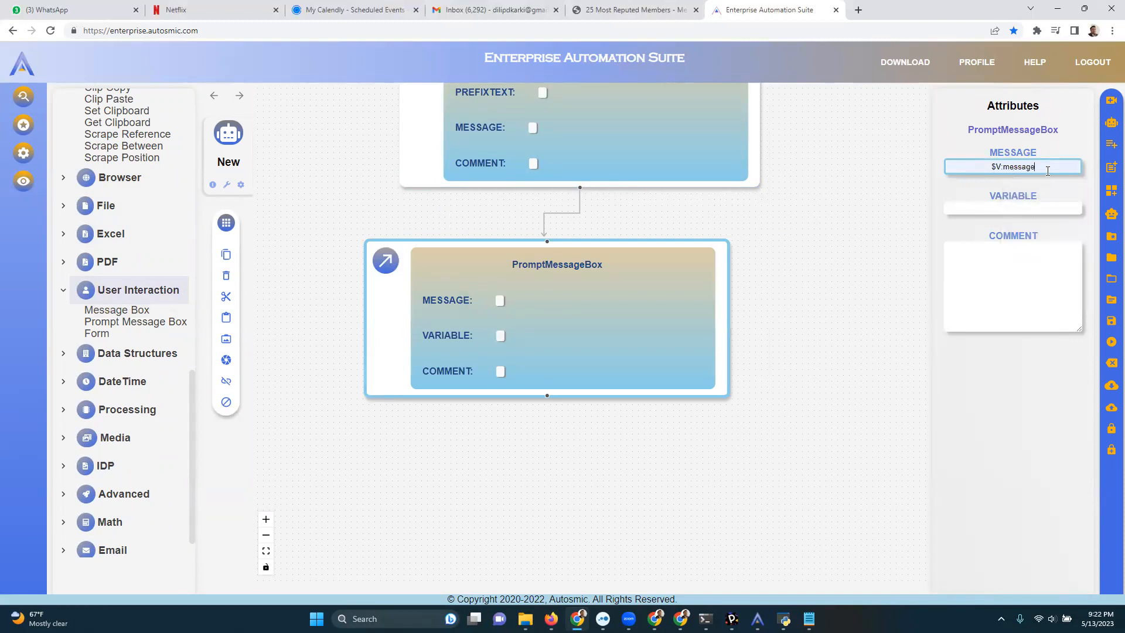
left_click_drag(1005, 167, 992, 169)
left_click(983, 210)
left_click(1027, 296)
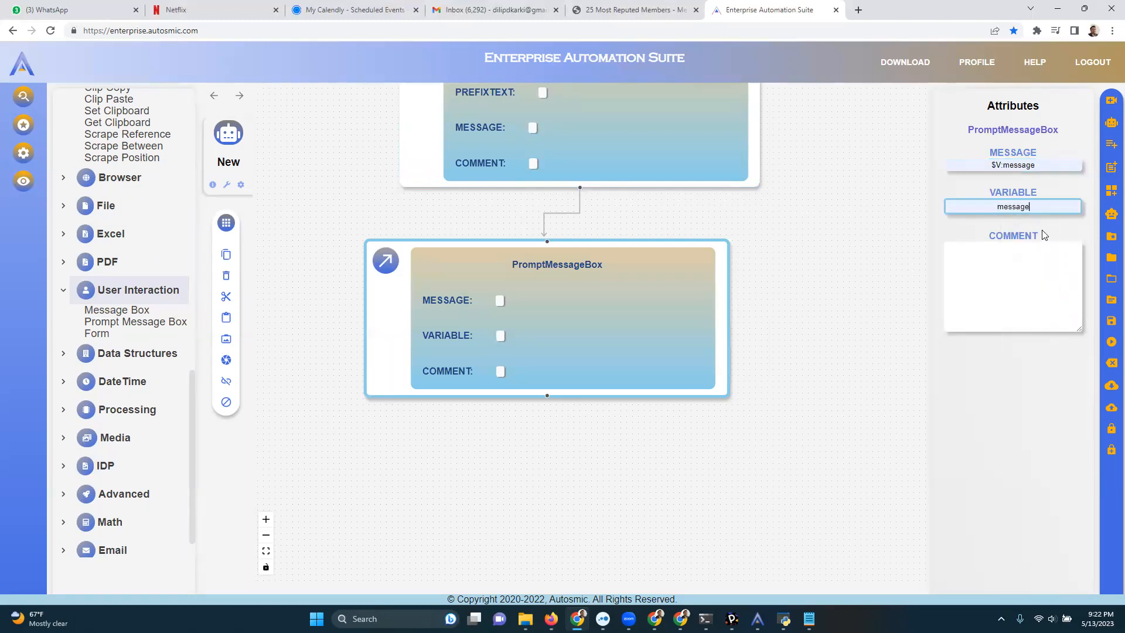
left_click_drag(1041, 206, 966, 203)
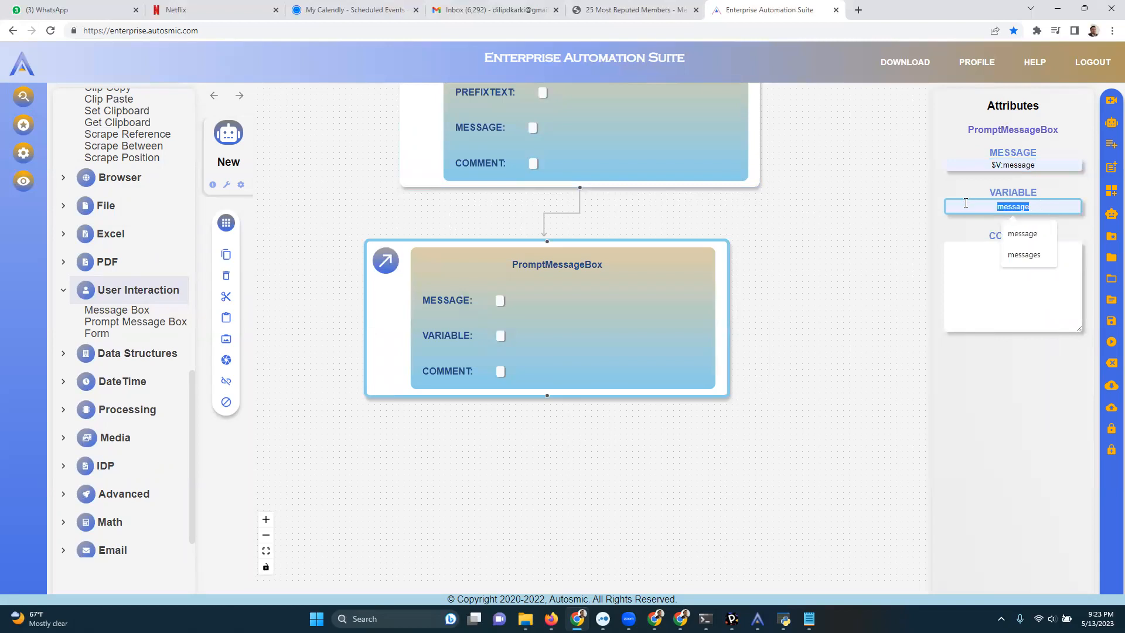
type("answer")
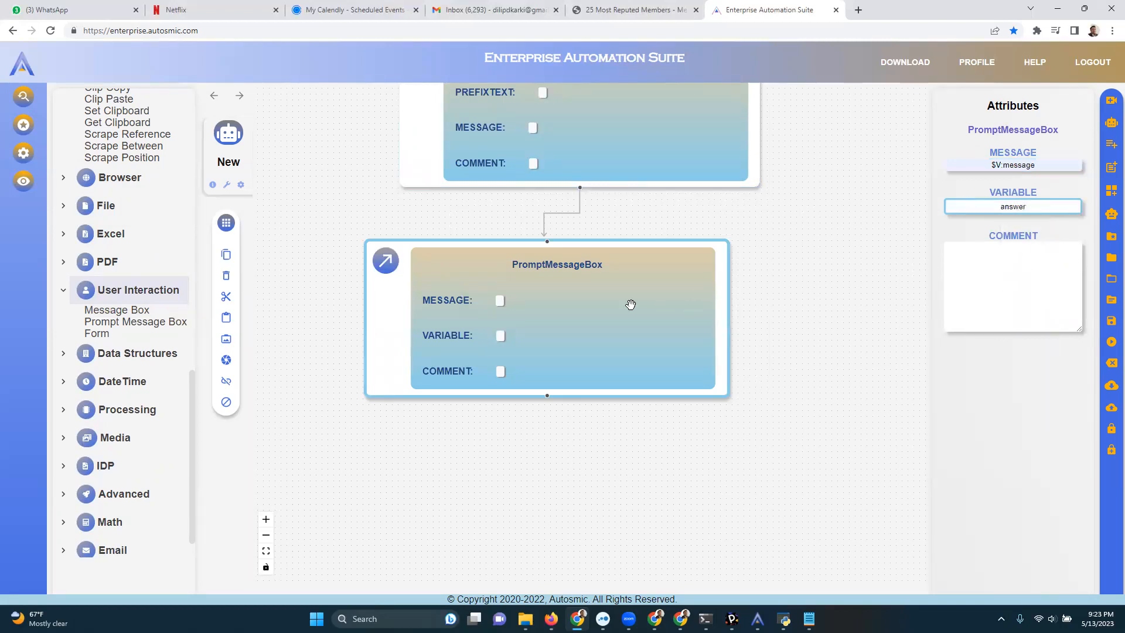
left_click(663, 309)
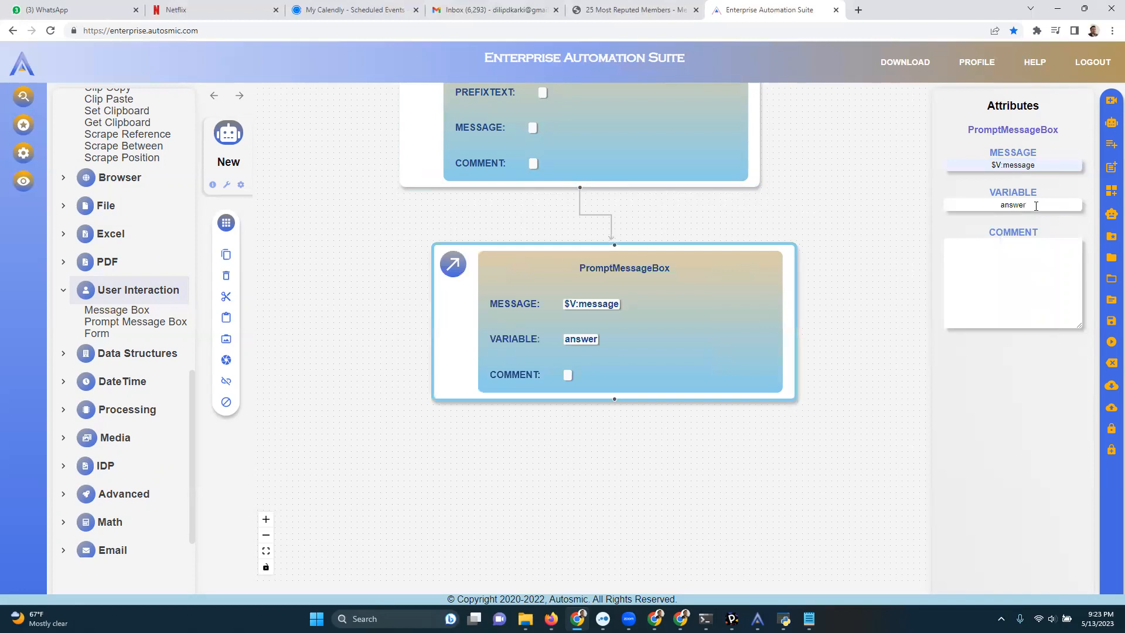
left_click_drag(1036, 208, 987, 206)
left_click(812, 296)
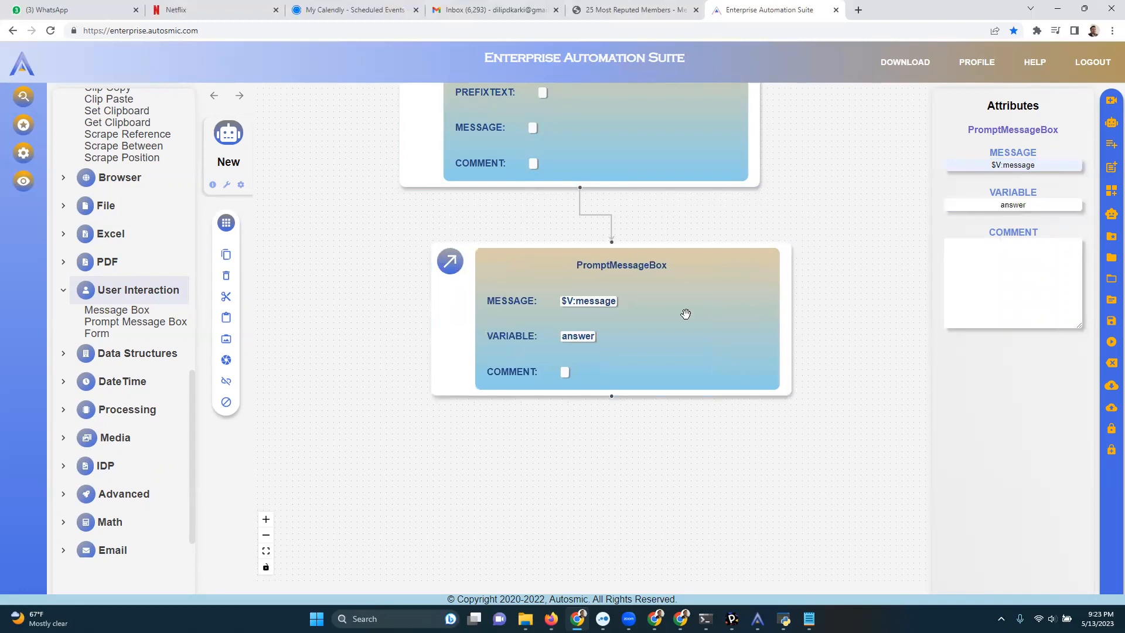
mouse_move(711, 311)
left_mouse_down()
mouse_move(623, 304)
mouse_move(780, 311)
mouse_move(692, 305)
left_mouse_up()
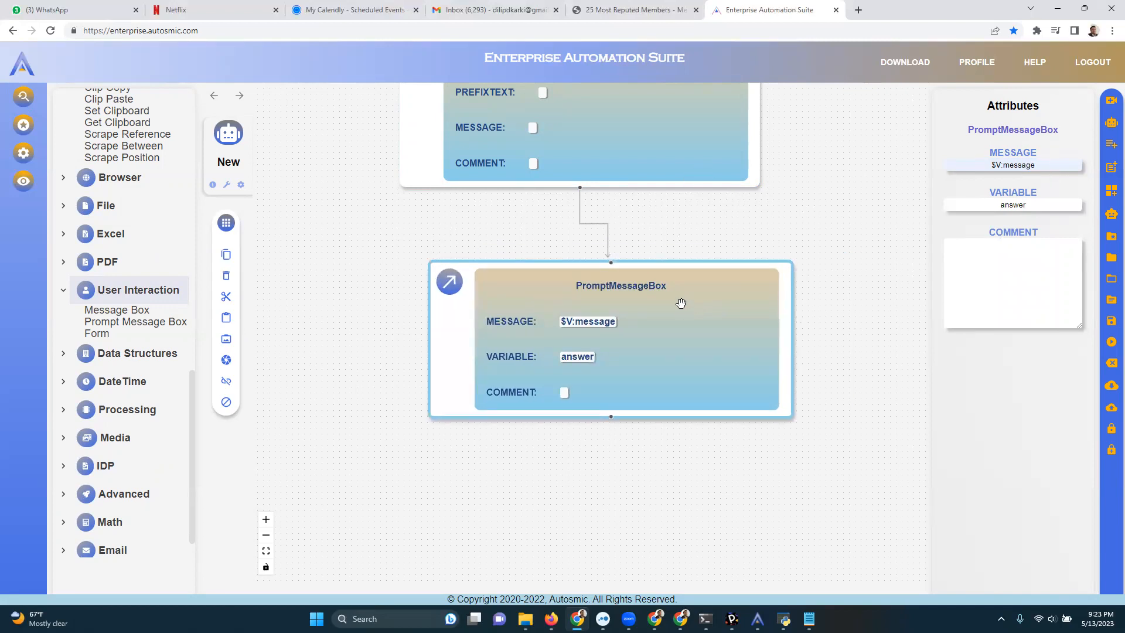
left_click_drag(658, 362, 662, 335)
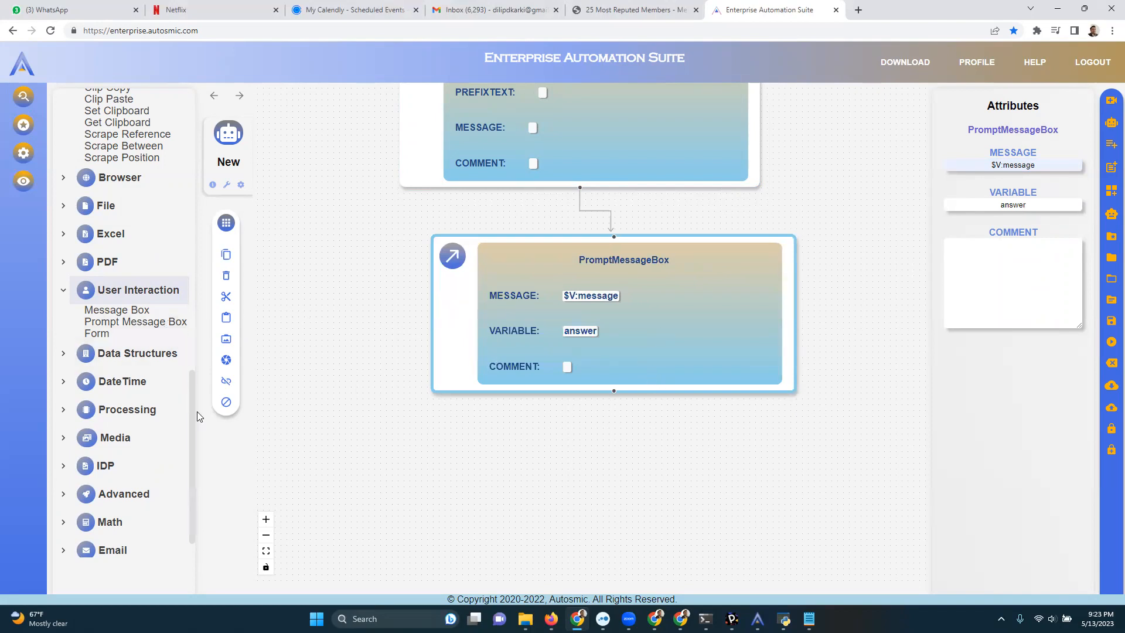
left_click_drag(193, 416, 191, 431)
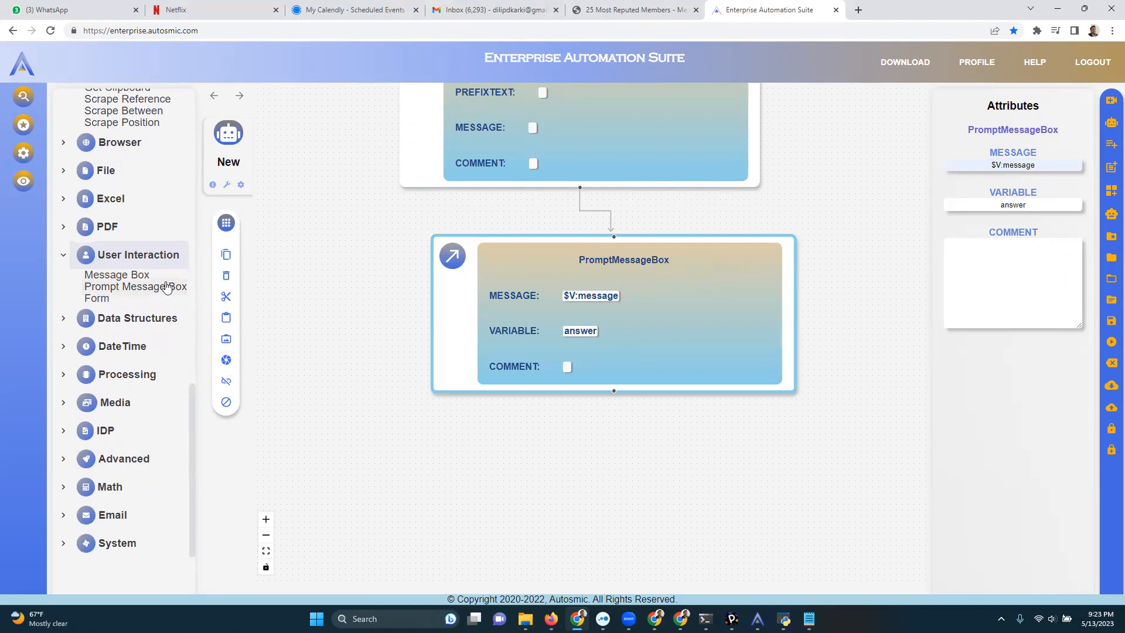
Line up the Prompt Message Box block beneath the Message Box block and clear the whole canvas.
left_click_drag(378, 293, 365, 156)
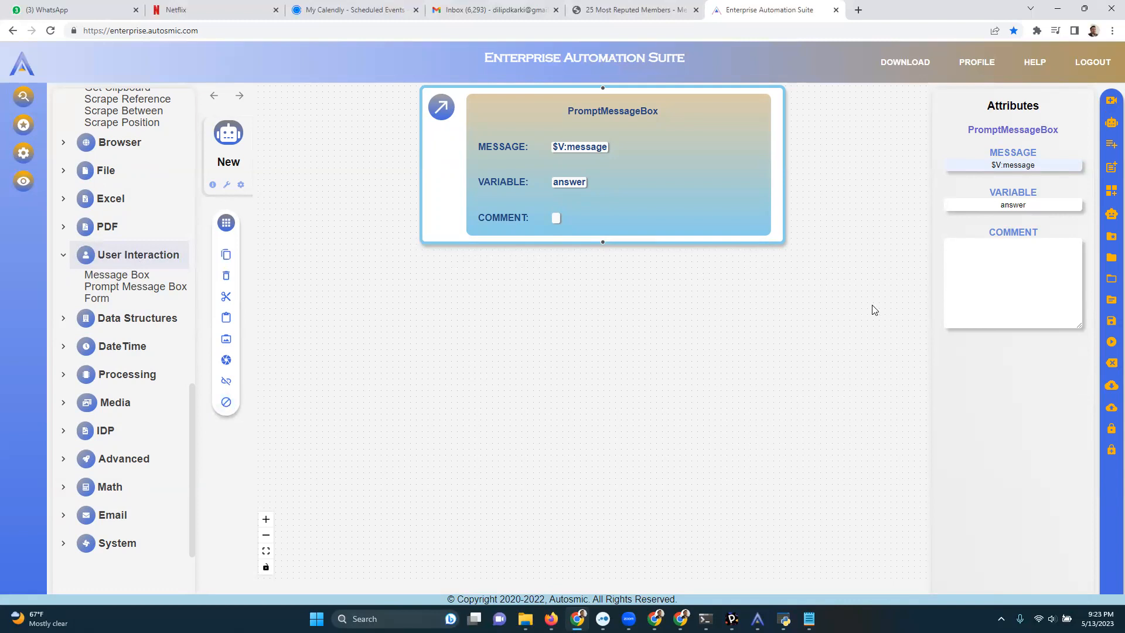
scroll(875, 310, "up", 5)
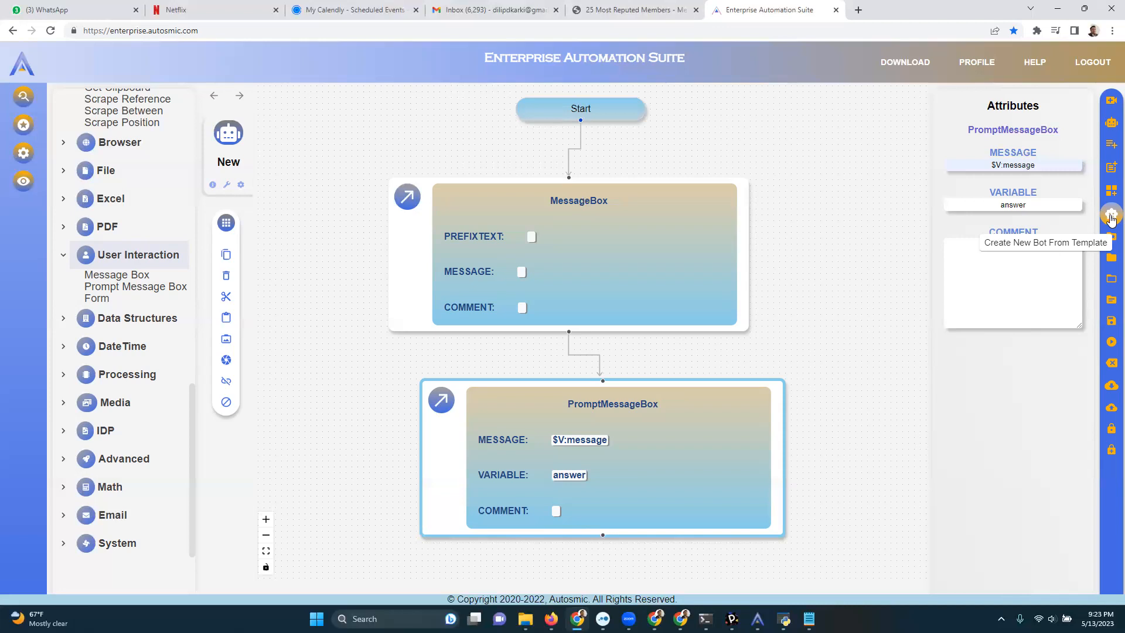
left_click_drag(674, 429, 640, 418)
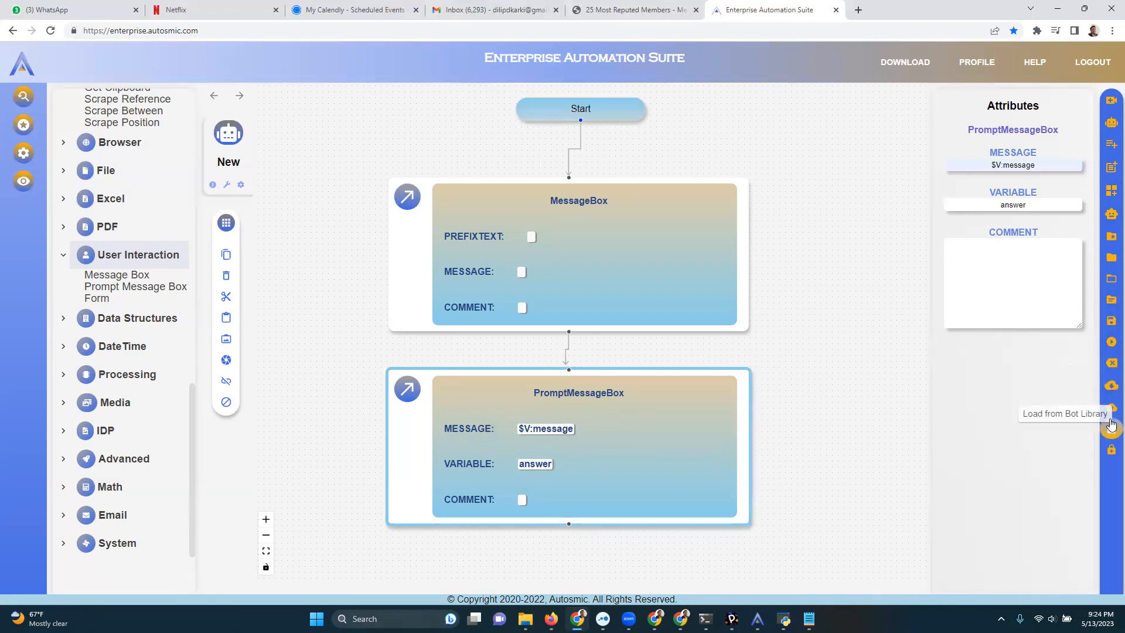
left_click(1111, 366)
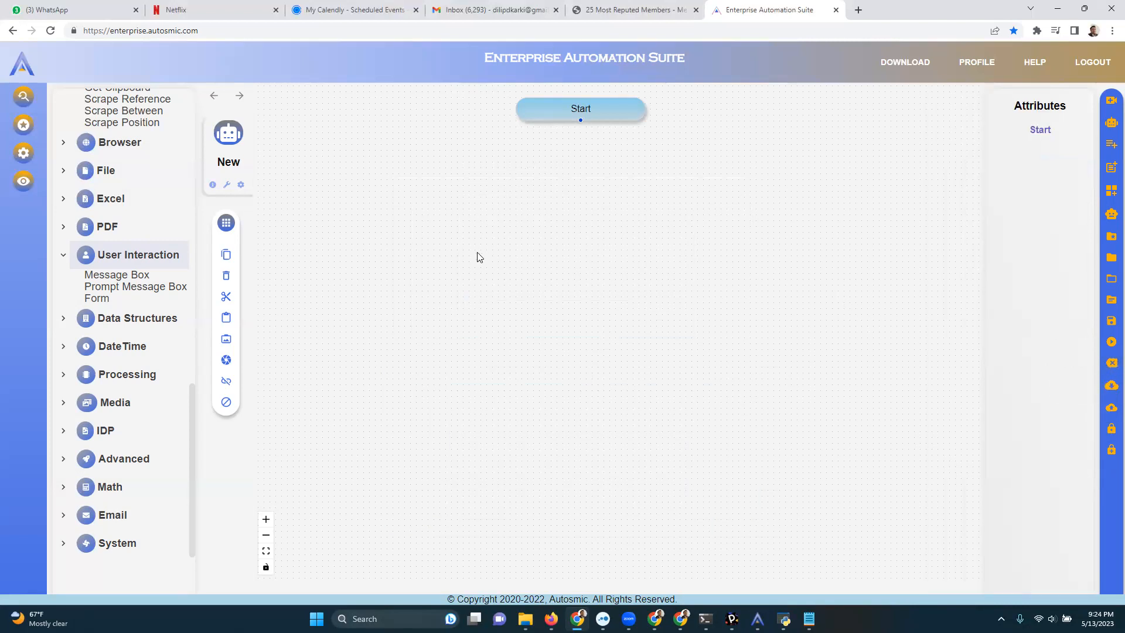
Add a Form block after Start and set its fields to Name,Street1,Street2,Zip,City,State.
left_click_drag(121, 299, 495, 233)
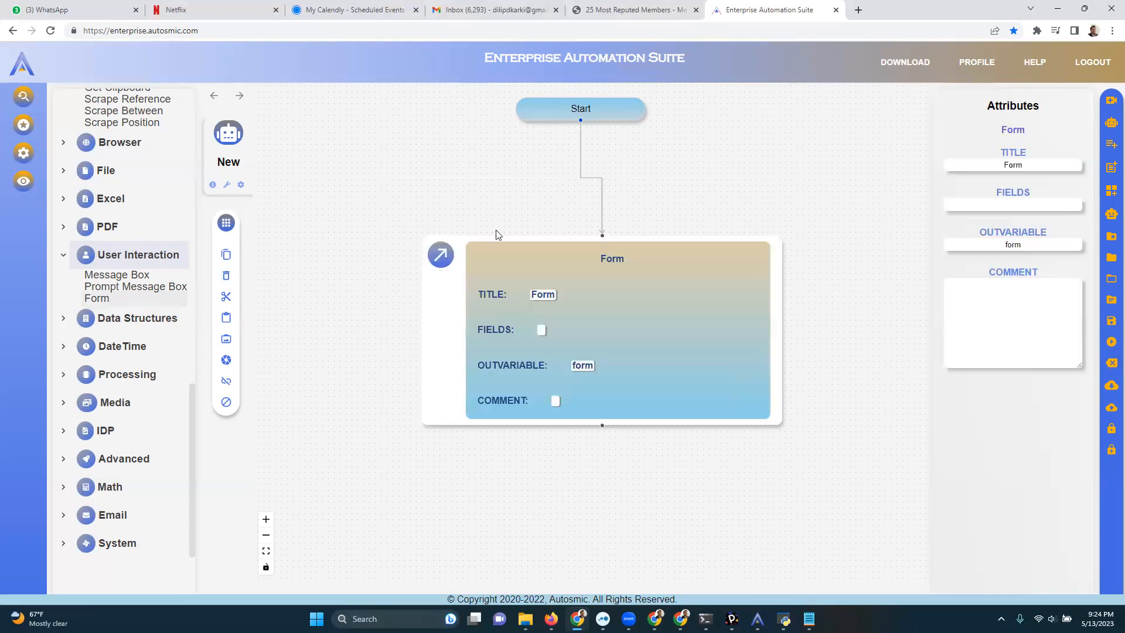
left_click(1008, 206)
left_click(1008, 232)
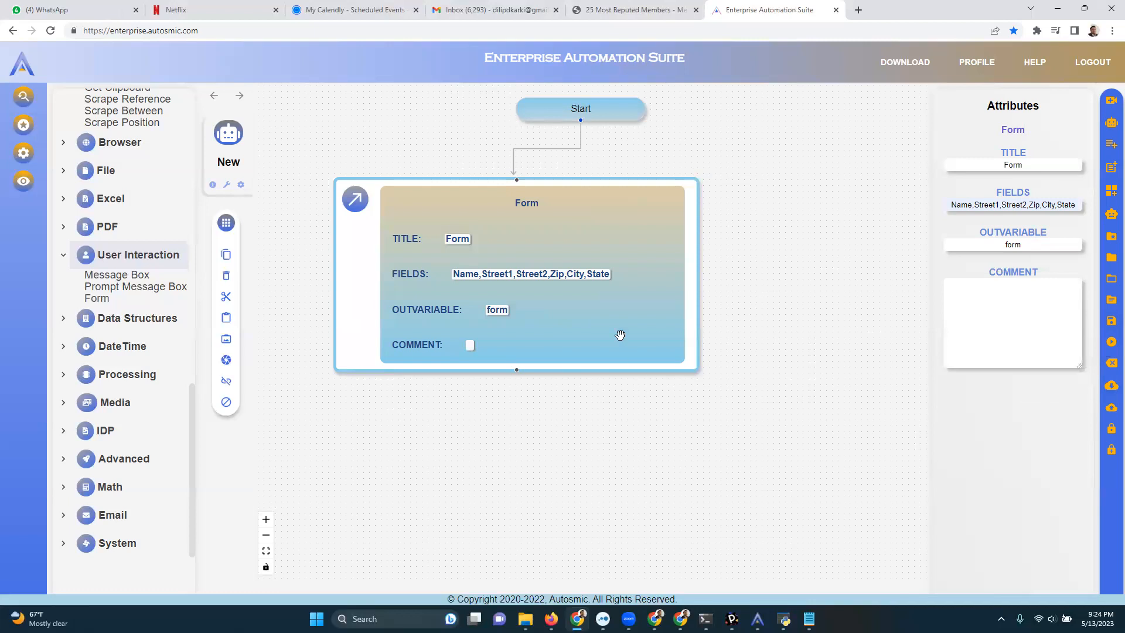
left_click_drag(615, 321, 610, 349)
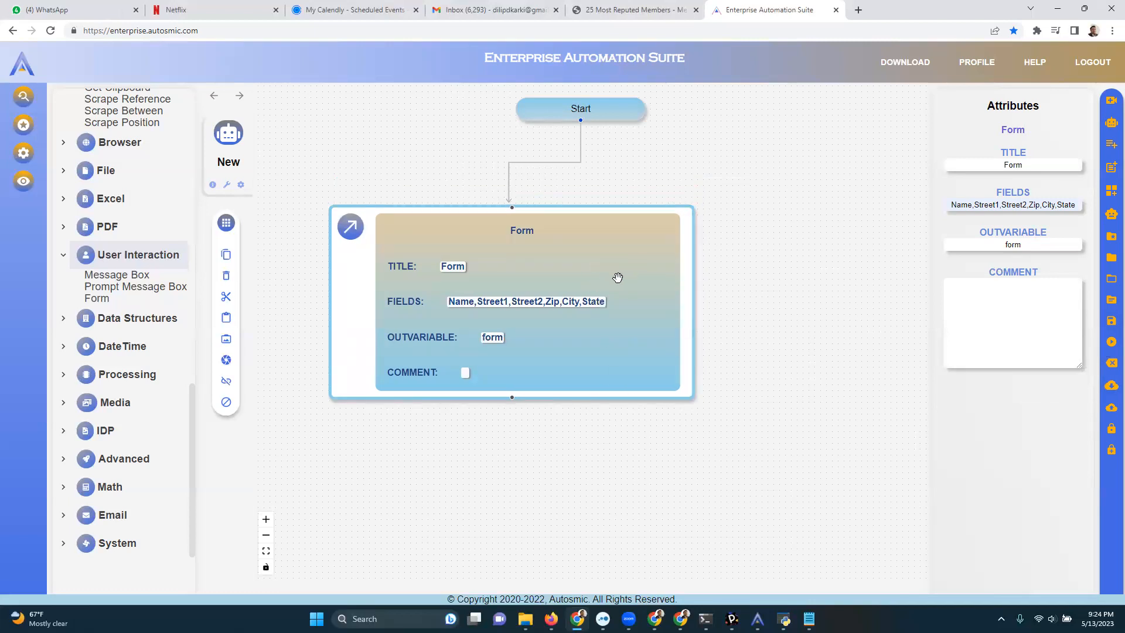
Play the bot to preview the generated form, and close the form without submitting it.
left_click(1112, 345)
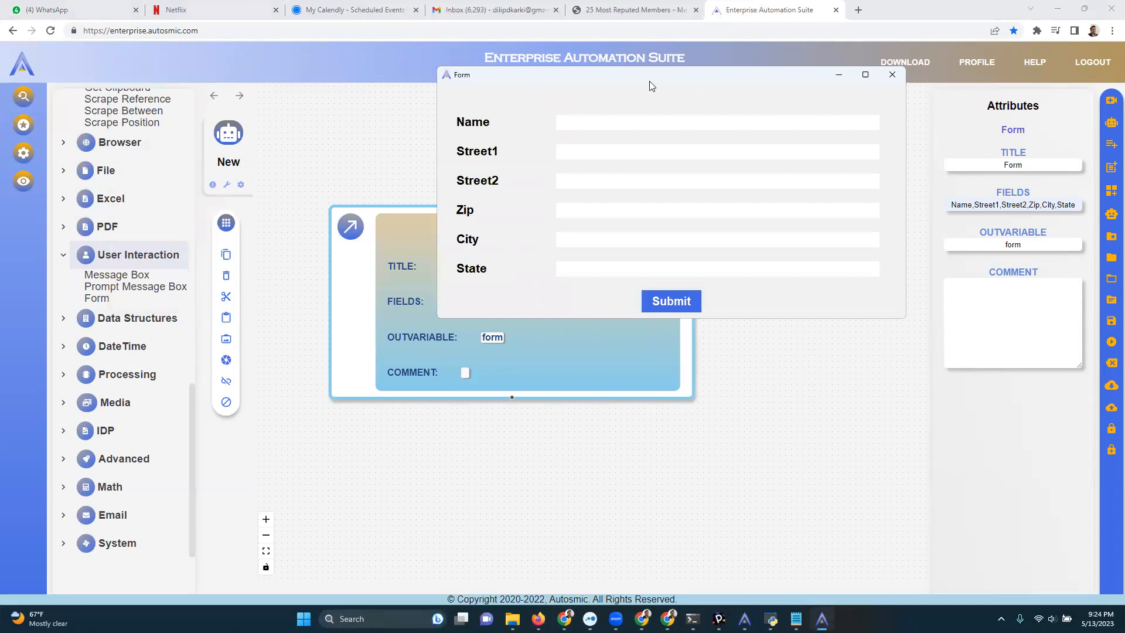
left_click(894, 74)
left_click_drag(580, 270, 528, 226)
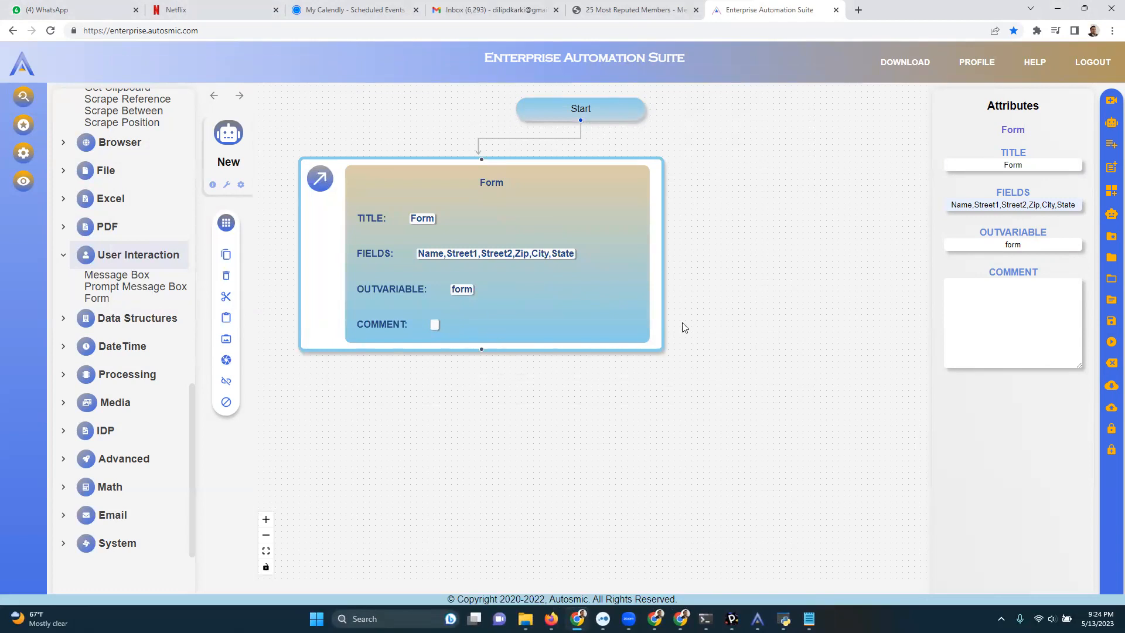
Set the Form block's output variable to myform and apply it to the block.
left_click_drag(1023, 245, 992, 247)
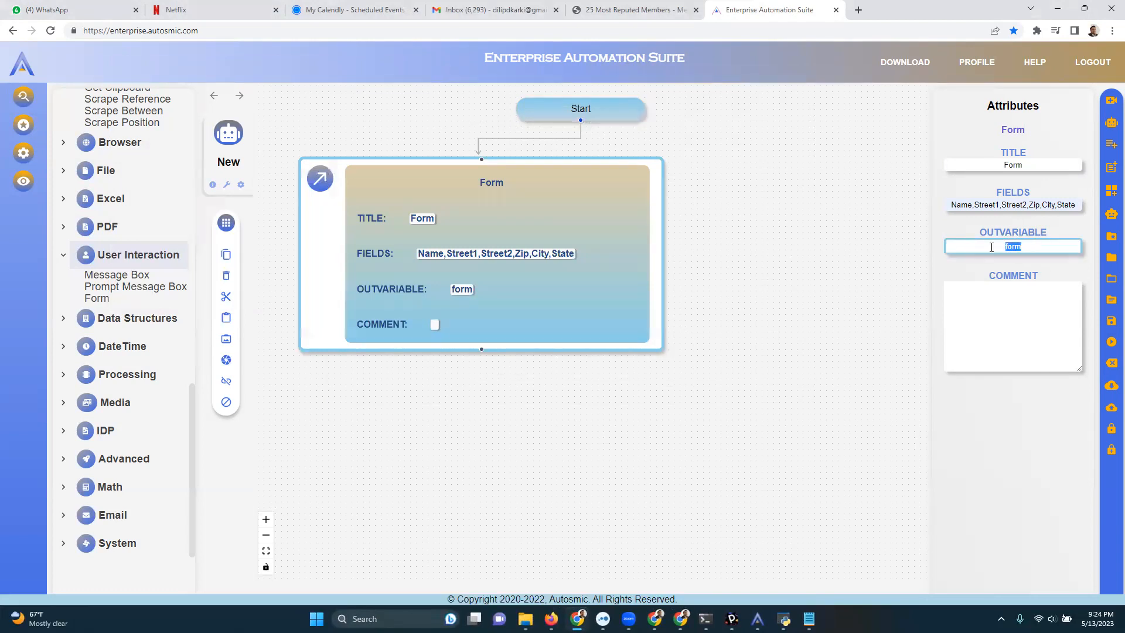
left_click(610, 263)
left_click_drag(610, 263, 718, 286)
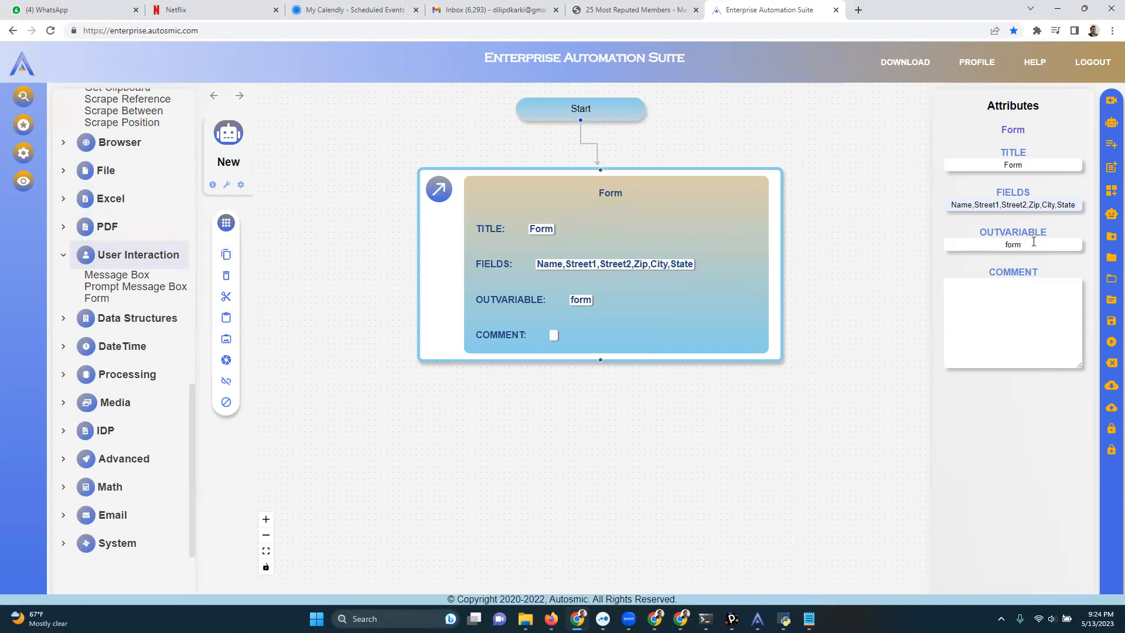
left_click_drag(729, 269, 678, 261)
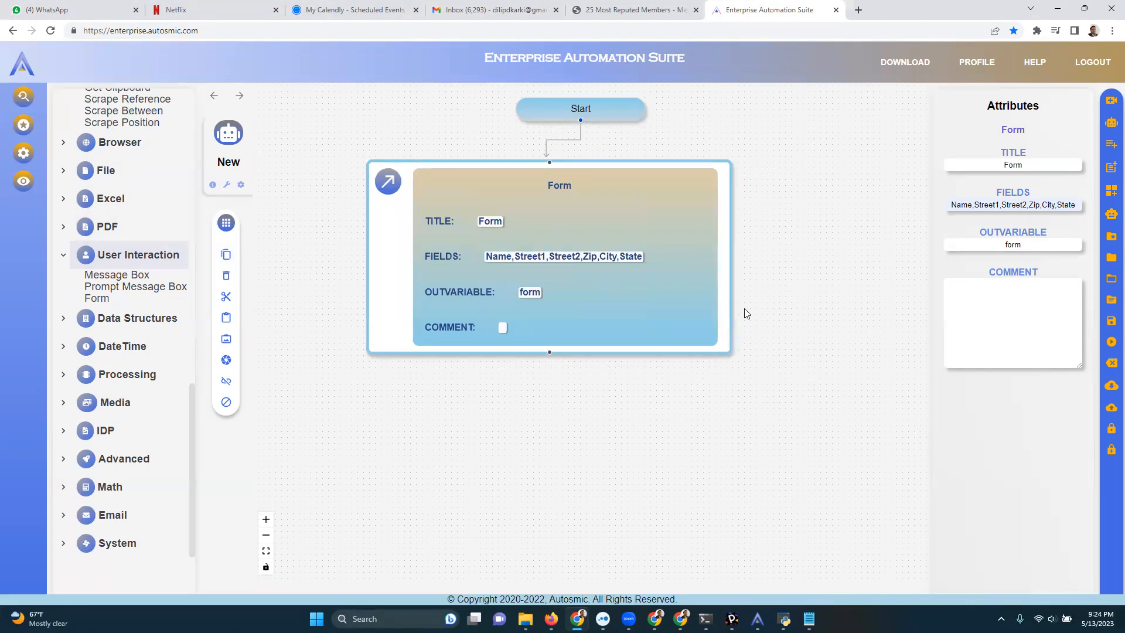
left_click(1040, 247)
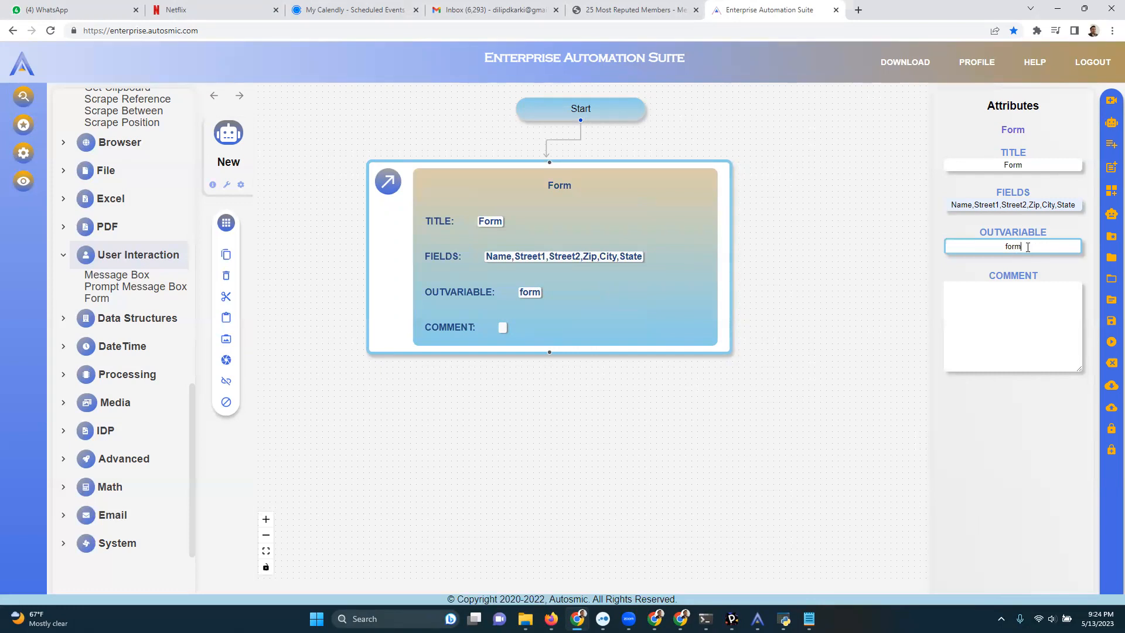
left_click_drag(1034, 245, 969, 248)
type("myform")
left_click_drag(649, 282, 631, 287)
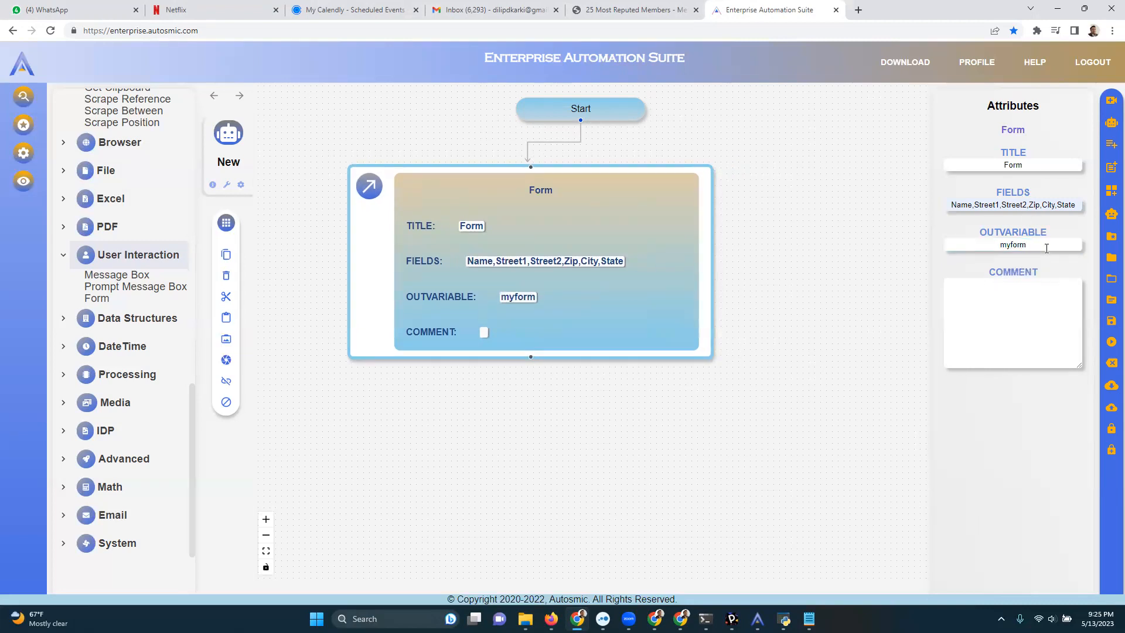
left_click_drag(794, 374, 802, 321)
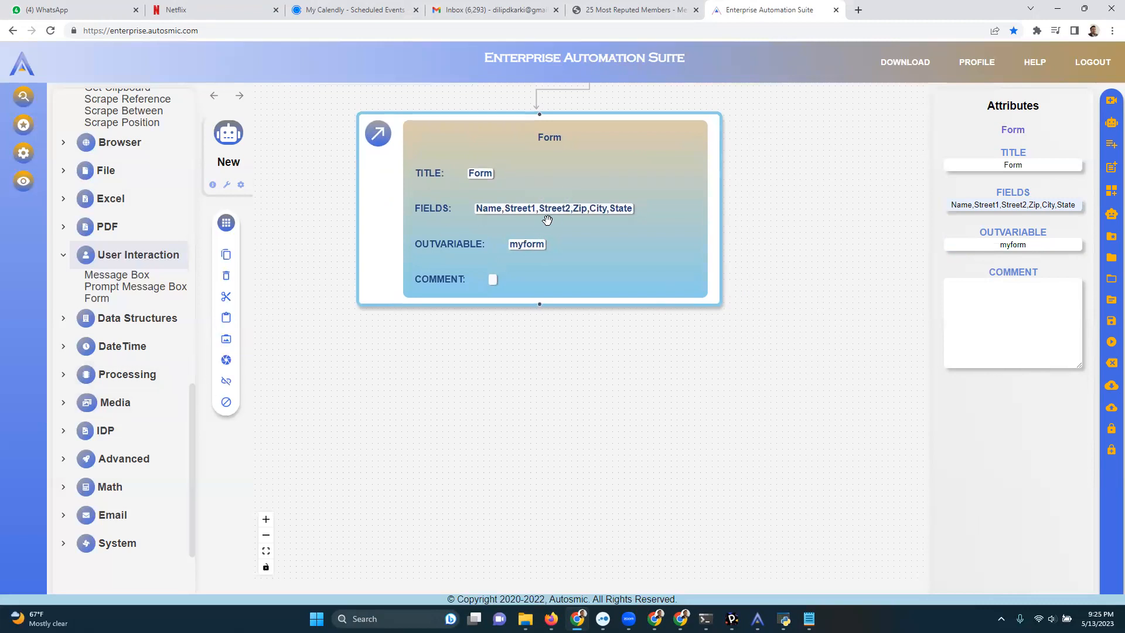
left_click_drag(594, 231, 599, 243)
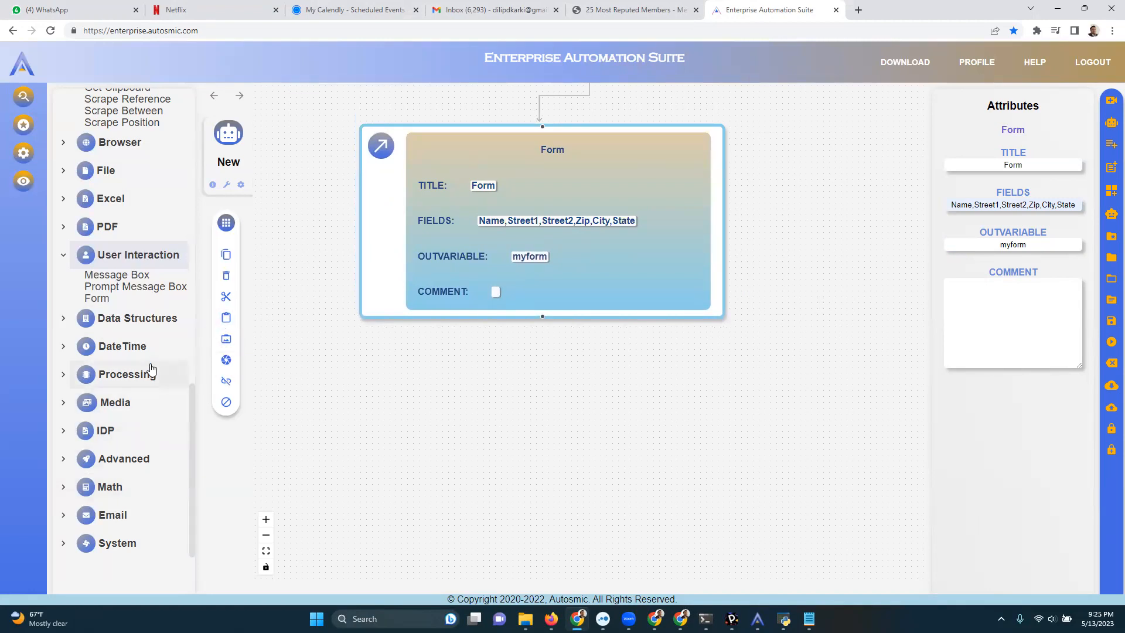
Expand the Data Structures category and look through its string, array, map, conversion and XML actions.
left_click(163, 328)
scroll(163, 329, "down", 6)
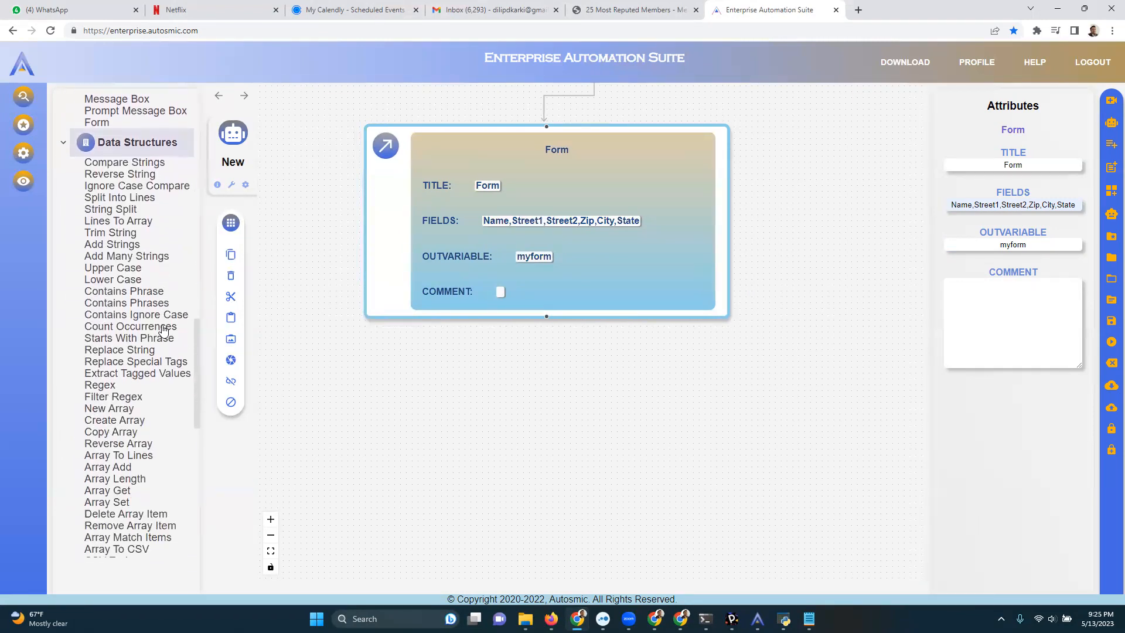
scroll(163, 329, "down", 4)
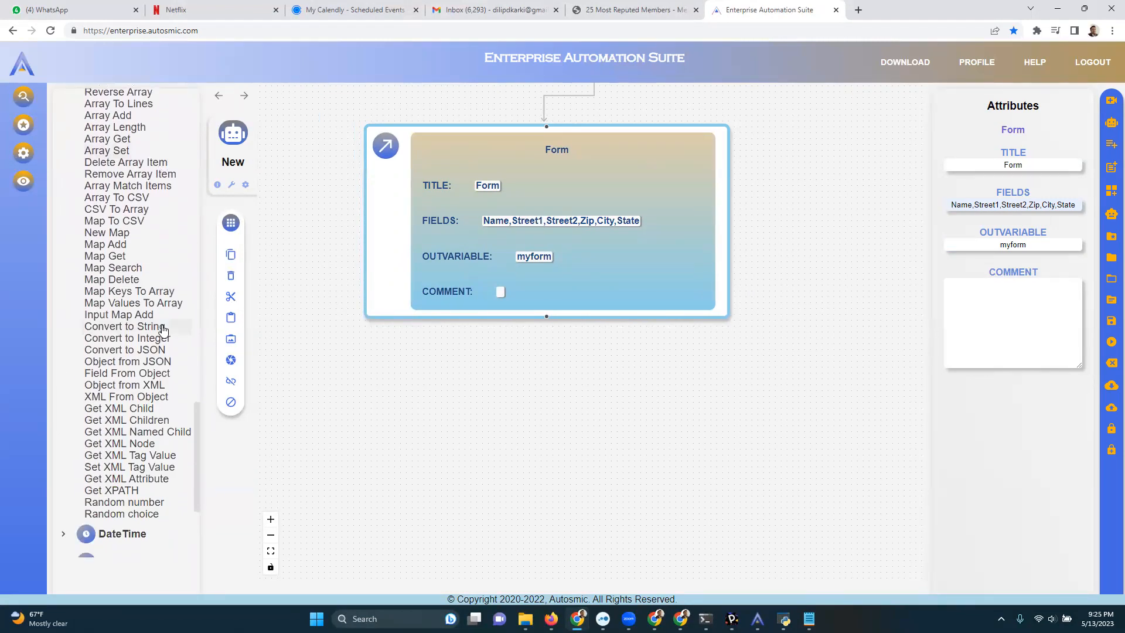
scroll(162, 329, "up", 3)
scroll(163, 329, "up", 3)
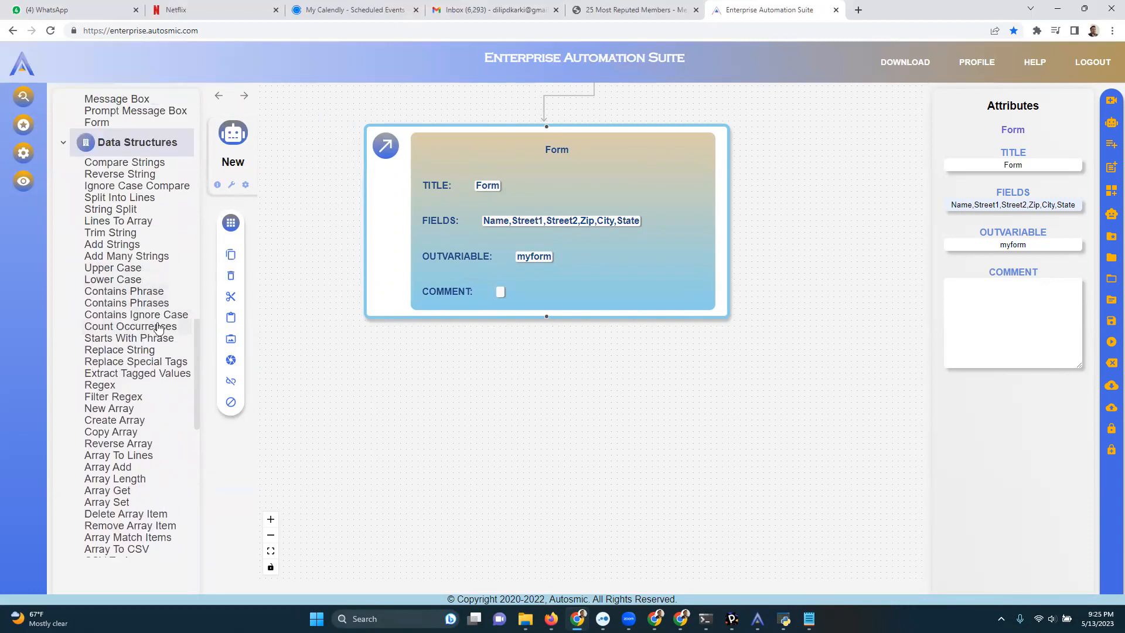
scroll(159, 330, "down", 3)
scroll(159, 348, "down", 4)
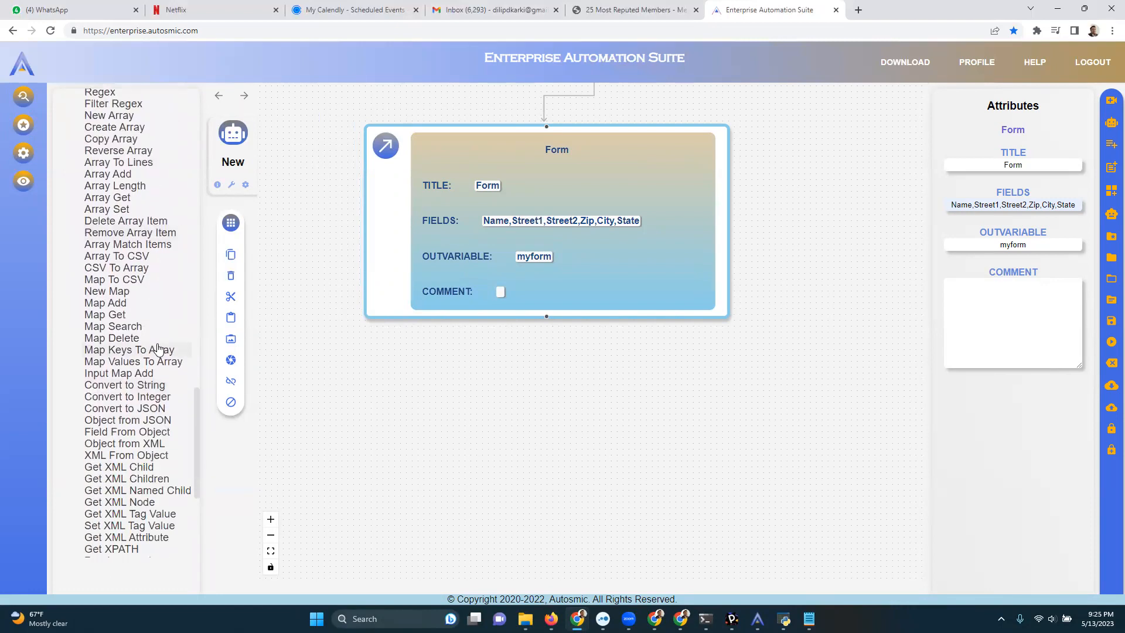
scroll(158, 348, "up", 2)
scroll(158, 348, "up", 4)
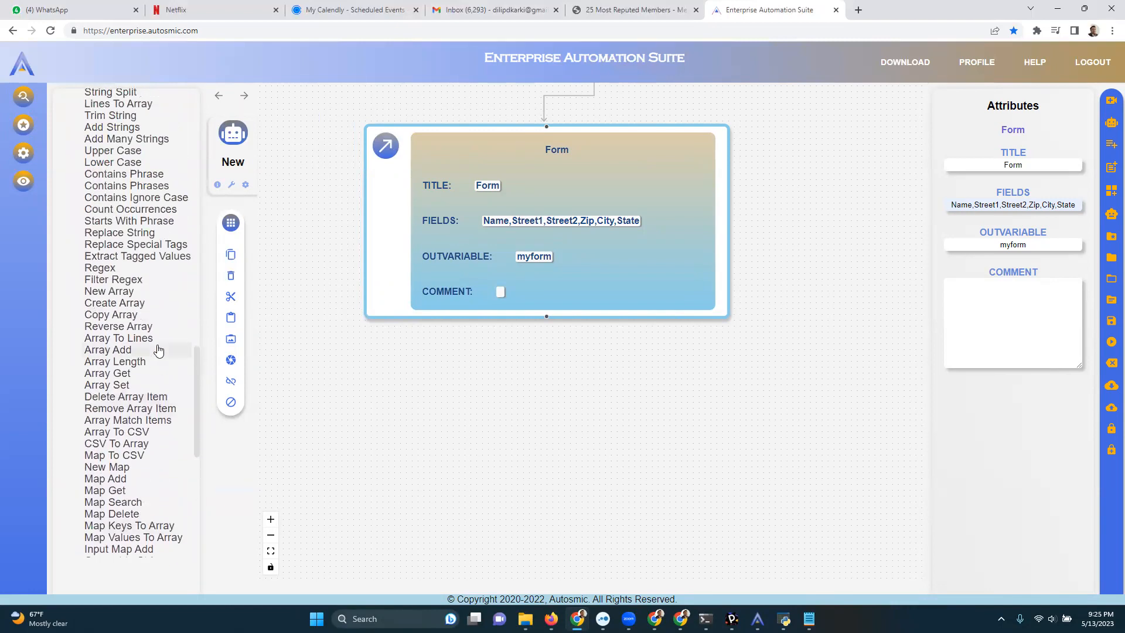
scroll(158, 348, "down", 4)
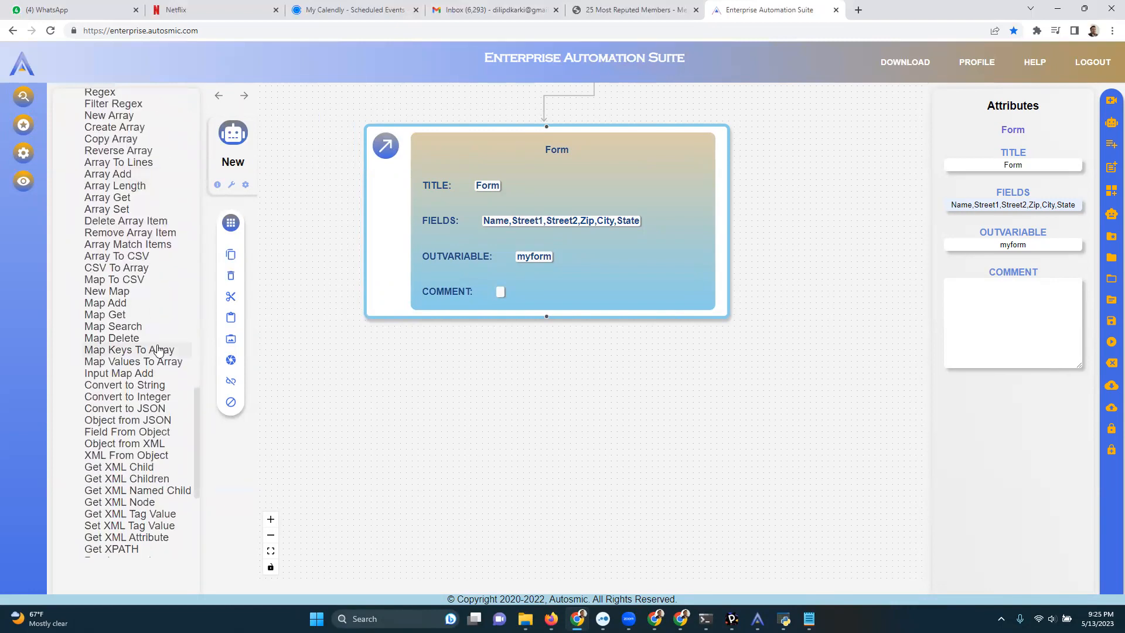
scroll(159, 350, "down", 2)
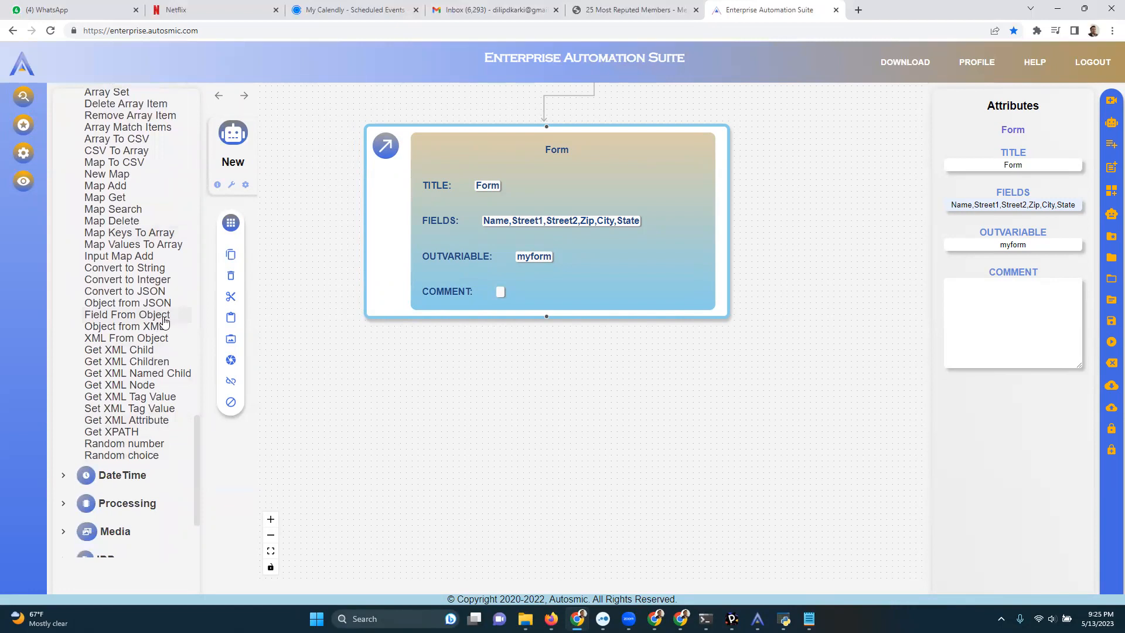
Add a Map Get block after the Form block with map name myform, field name Name and output variable name.
scroll(164, 321, "up", 2)
left_click_drag(145, 316, 461, 378)
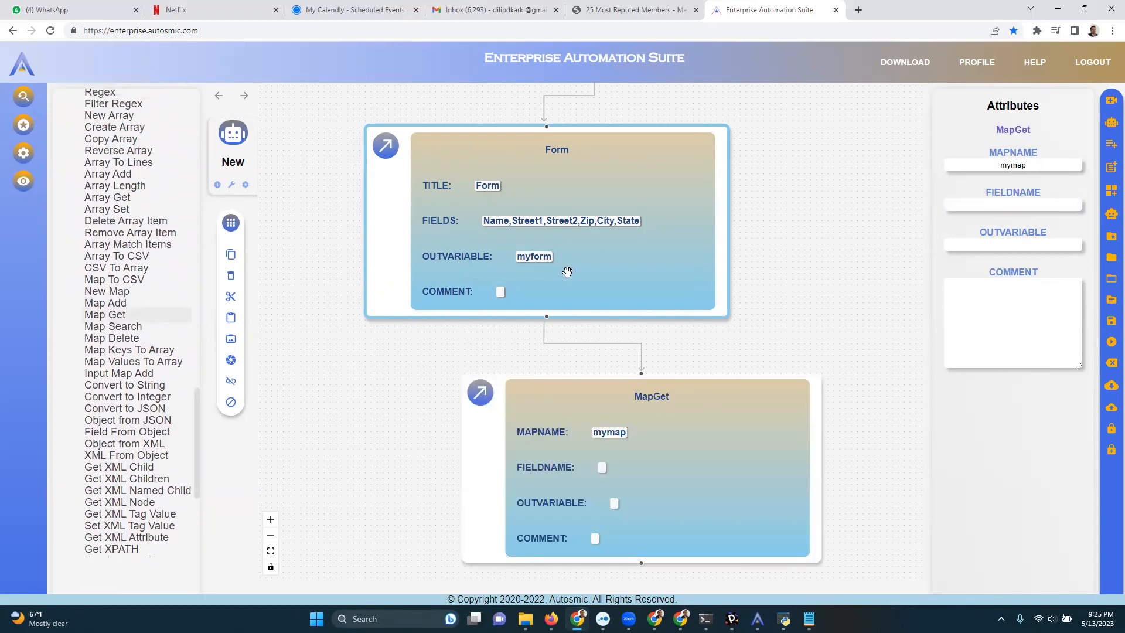
left_click_drag(1034, 166, 970, 163)
type("myform")
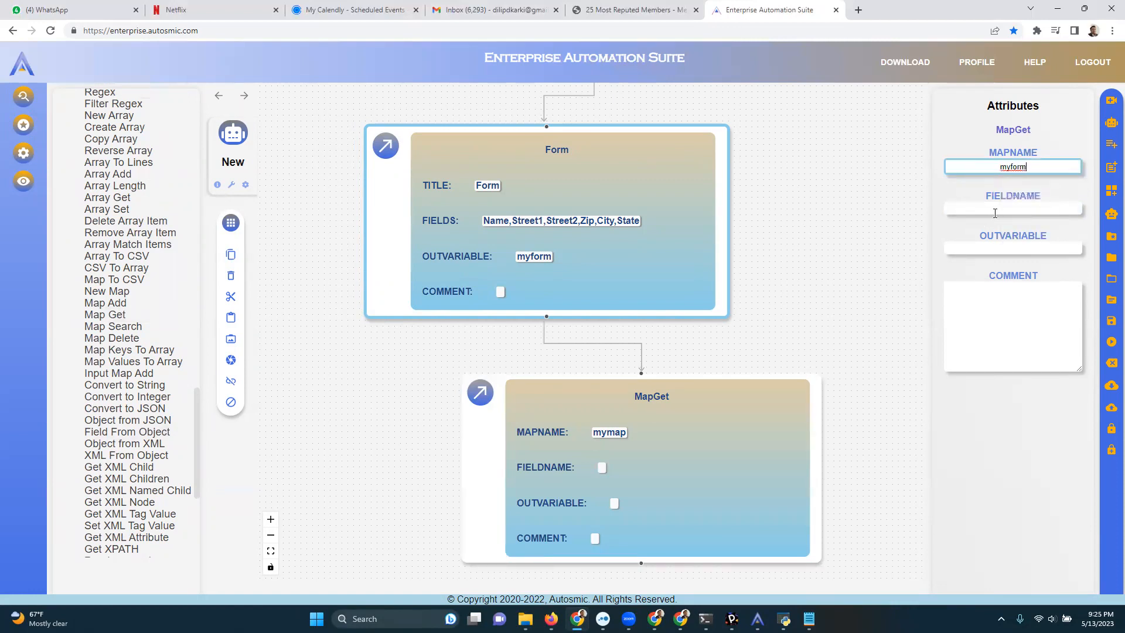
left_click(999, 207)
type("Name")
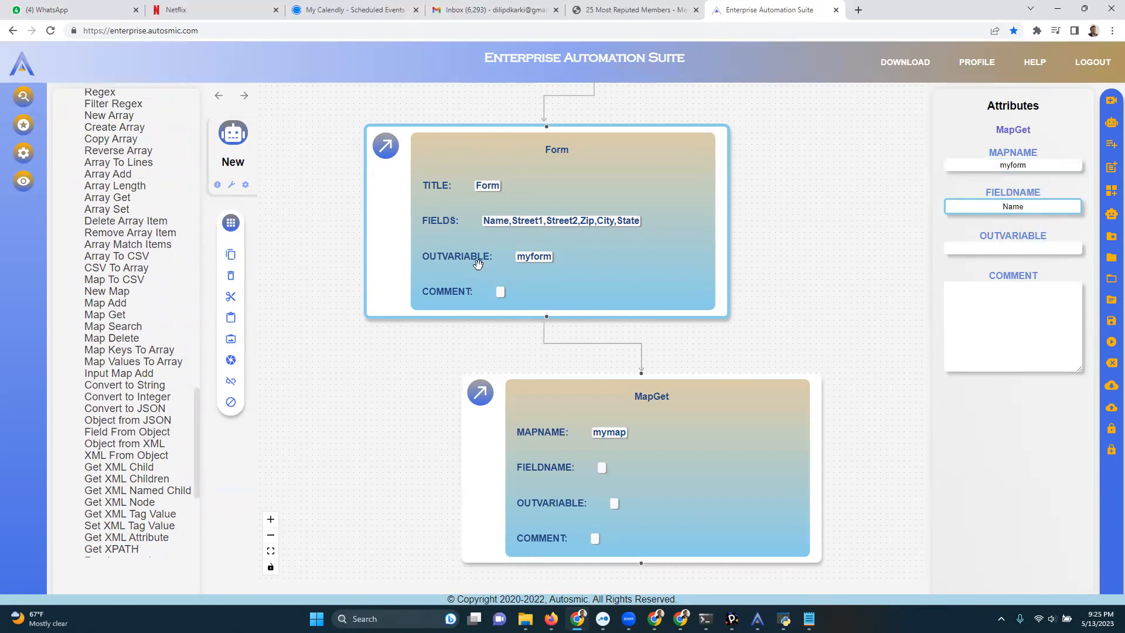
left_click(976, 245)
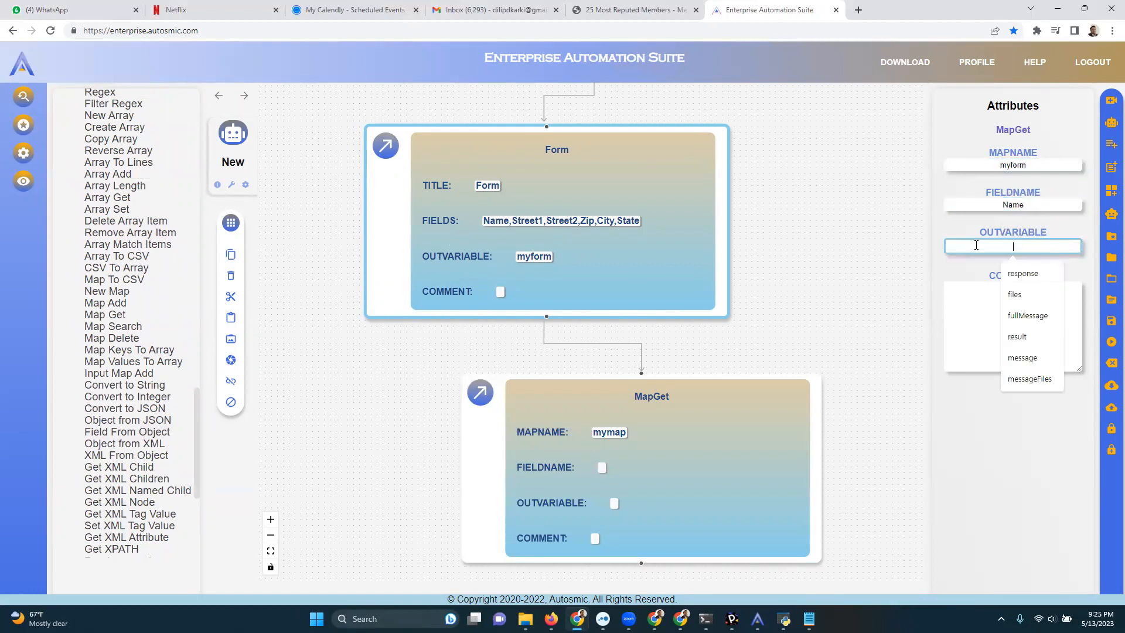
type("name")
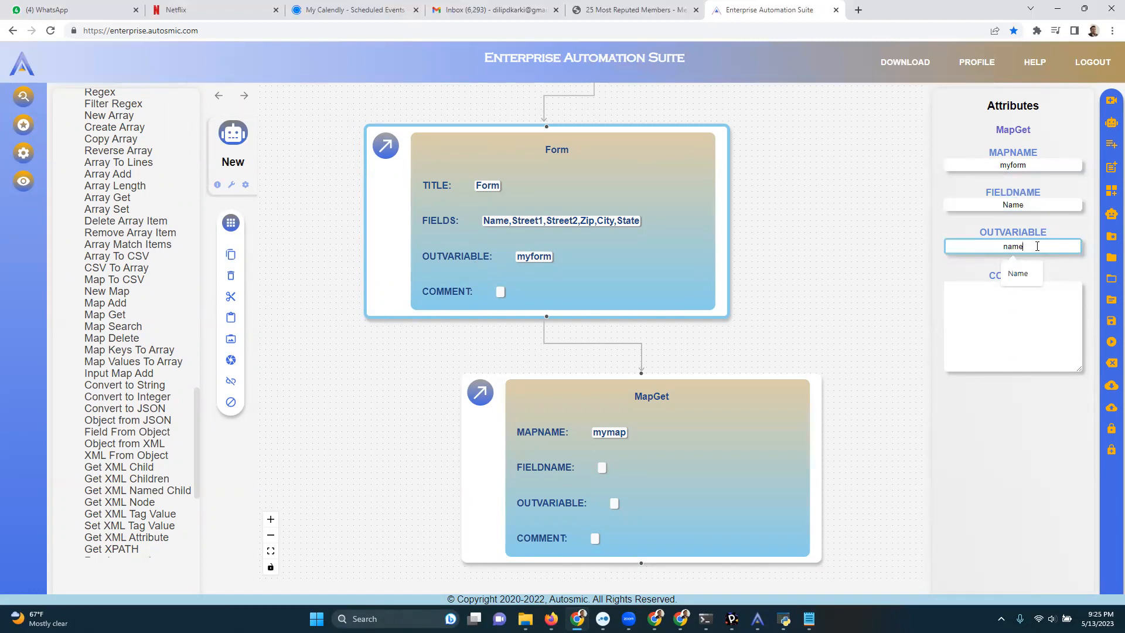
left_click(636, 345)
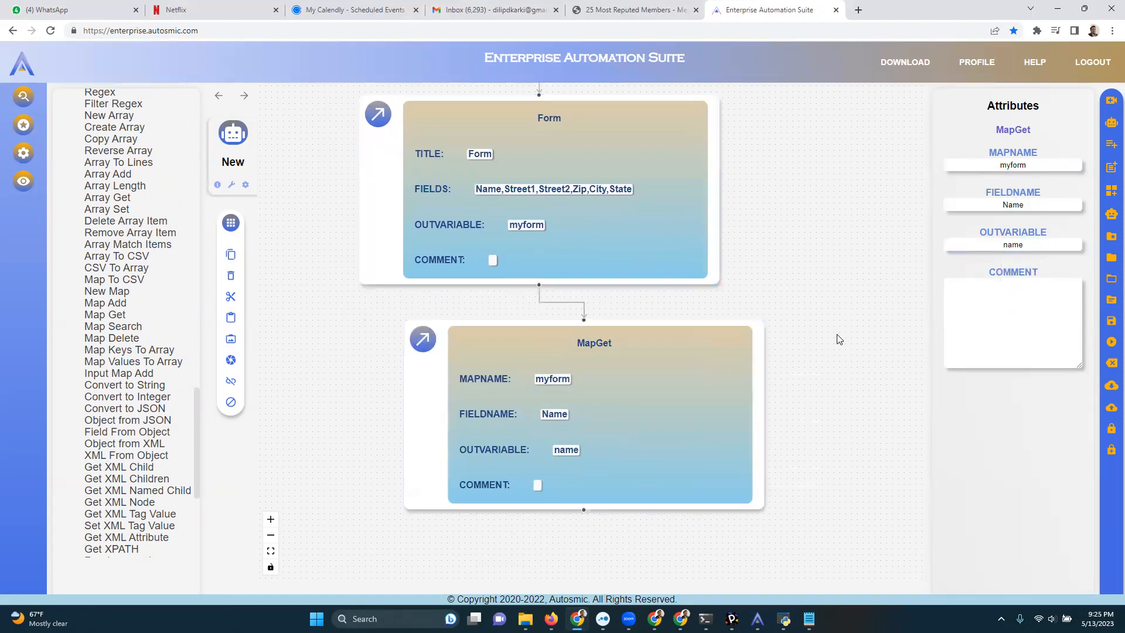
Add a Message Box after the MapGet block, set its message to $V:name, and line up the two blocks.
scroll(827, 404, "down", 3)
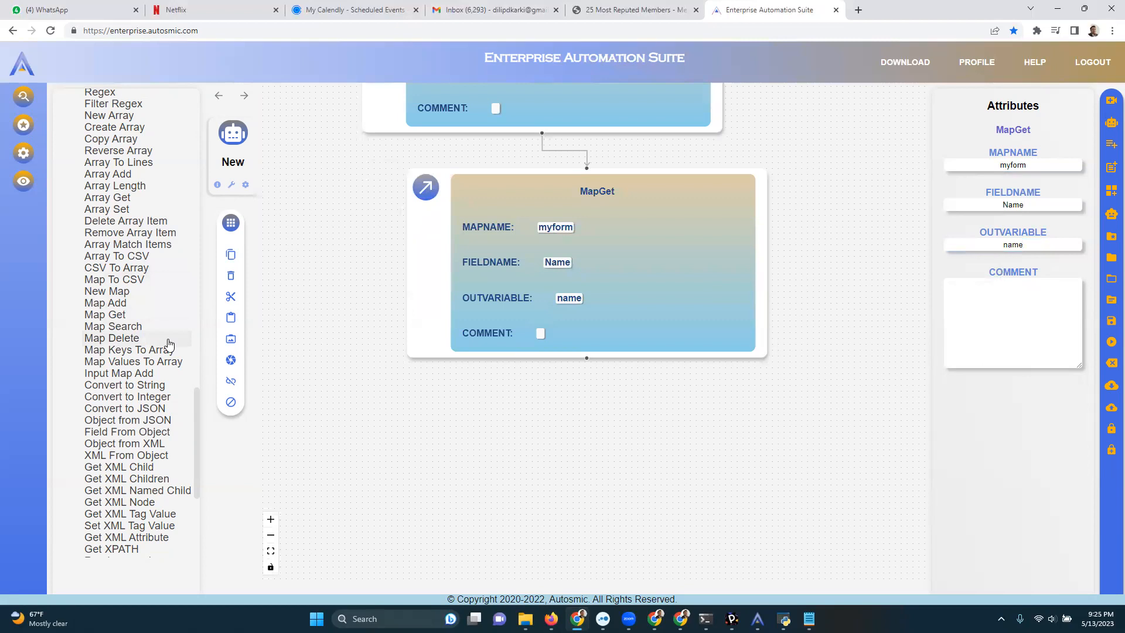
scroll(169, 344, "up", 5)
scroll(169, 344, "up", 4)
left_click_drag(115, 333, 485, 434)
left_click(1008, 208)
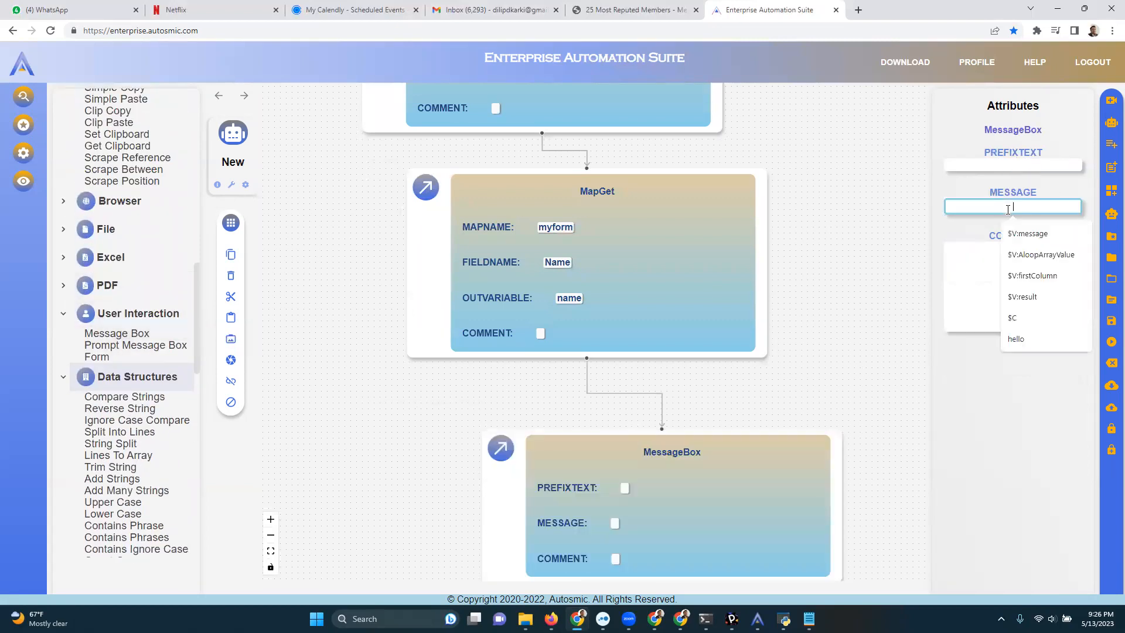
type("$V:name")
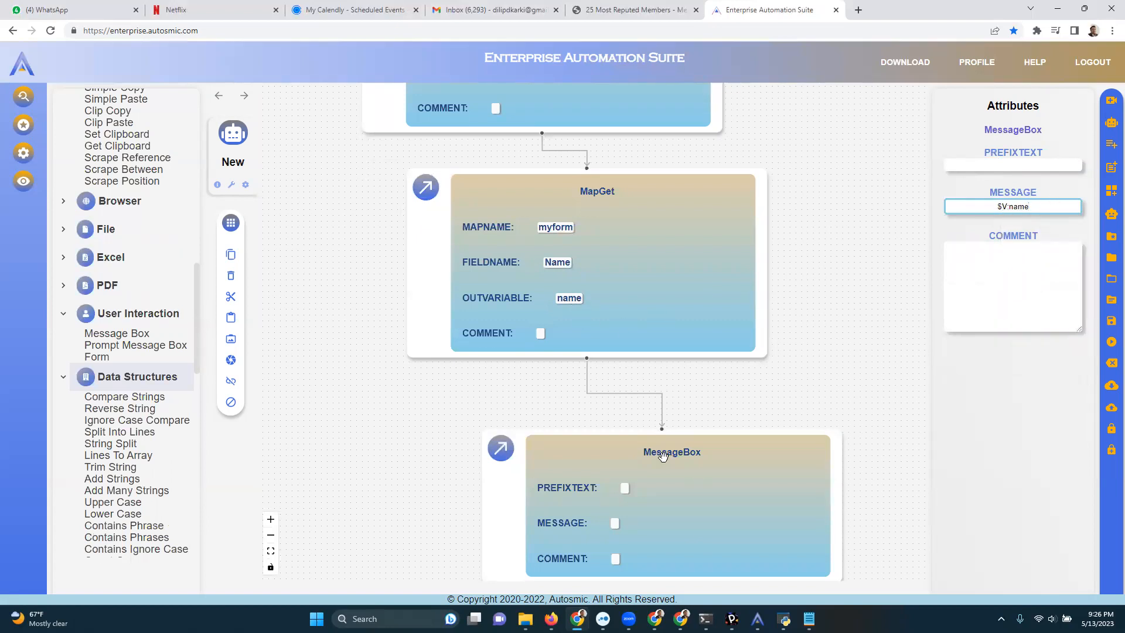
left_click_drag(672, 485, 595, 436)
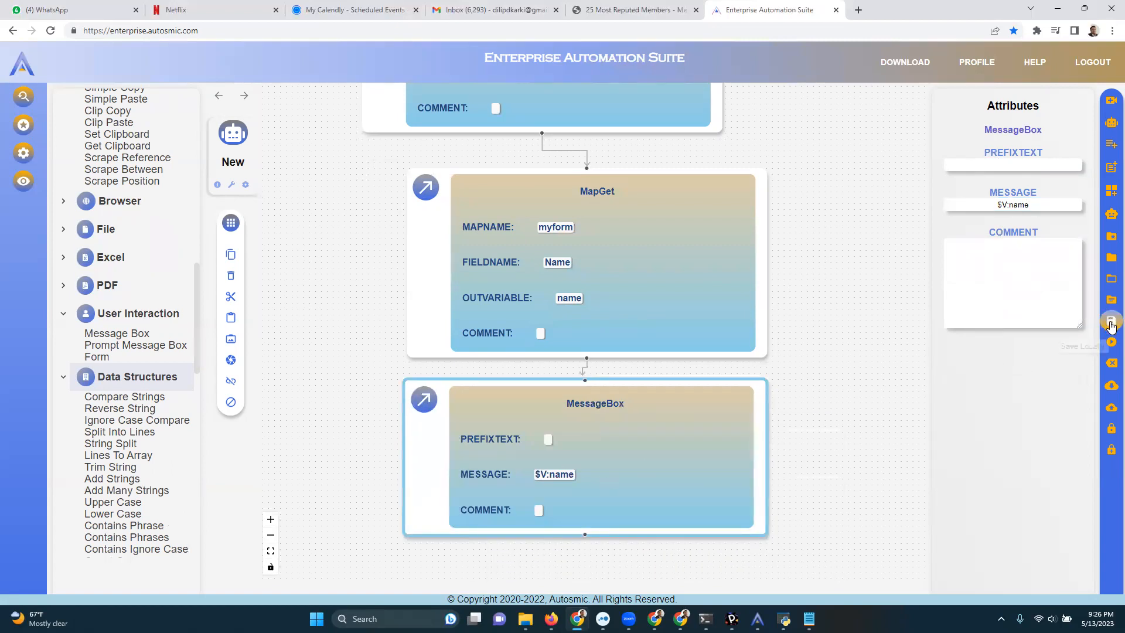
left_click(614, 329)
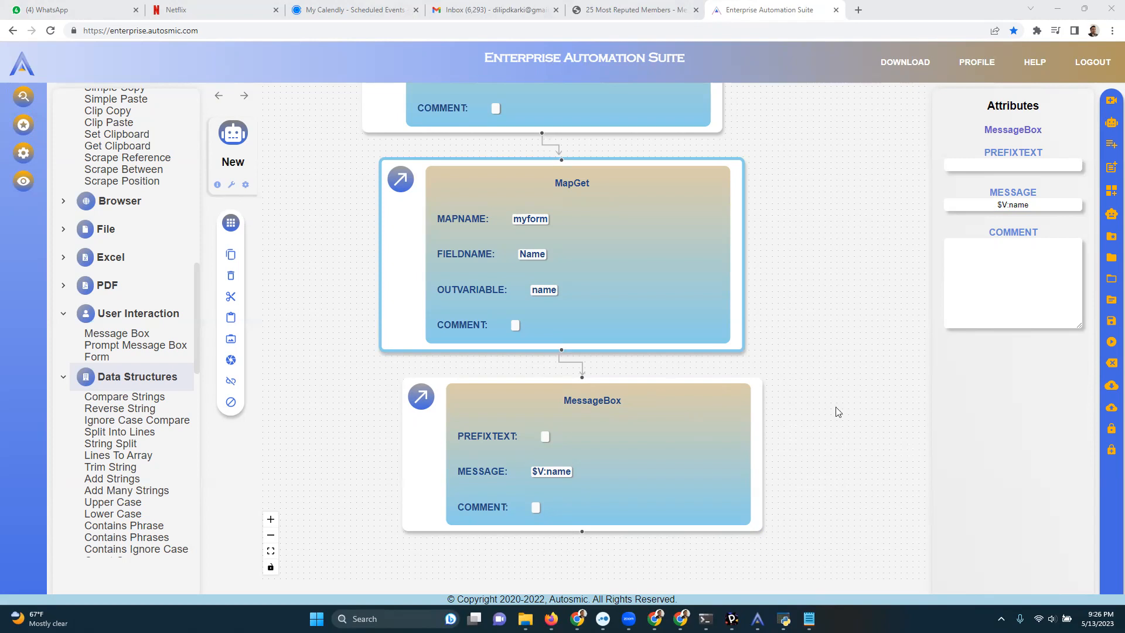
left_click_drag(693, 439, 663, 432)
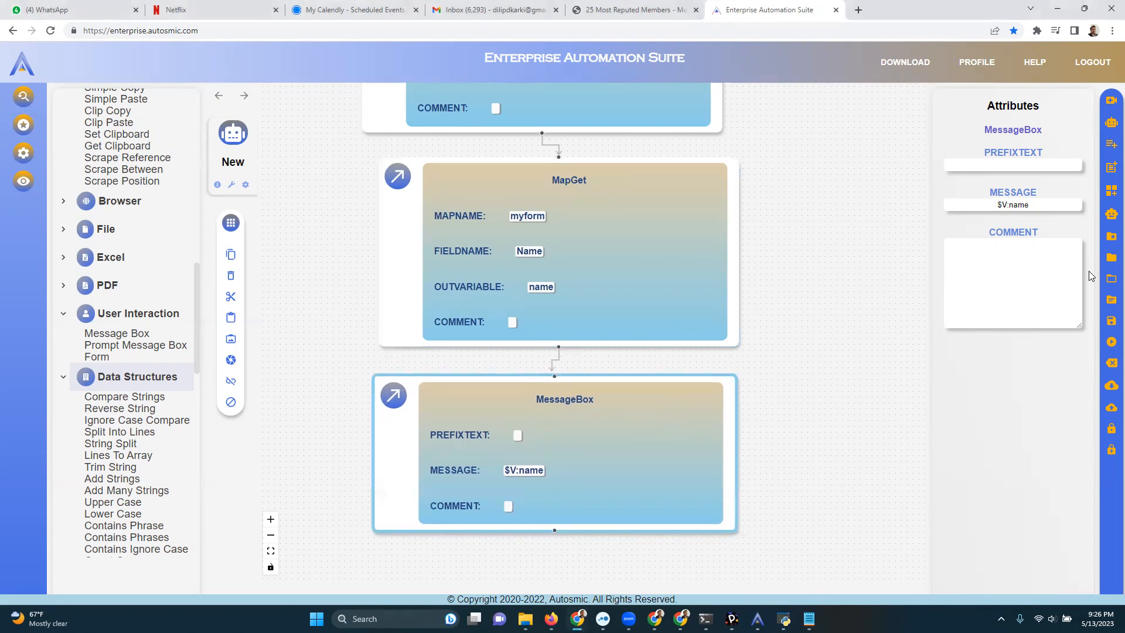
Play the bot, enter a first name in the form's Name field, submit it and close the resulting message.
left_click(1111, 327)
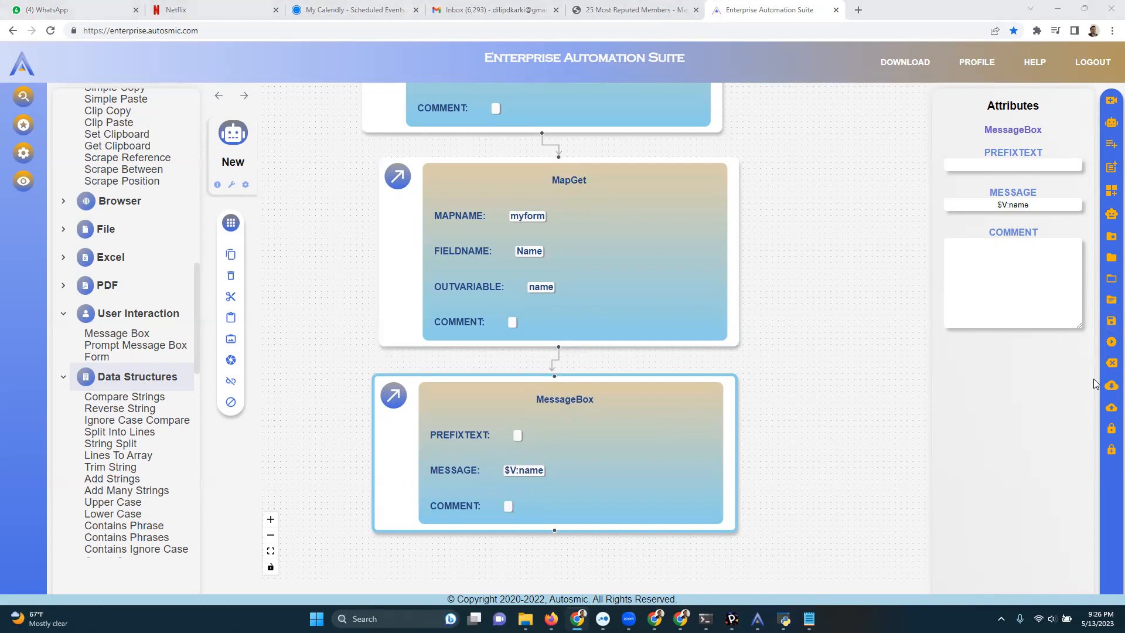
left_click(1111, 345)
left_click(283, 145)
type("ip")
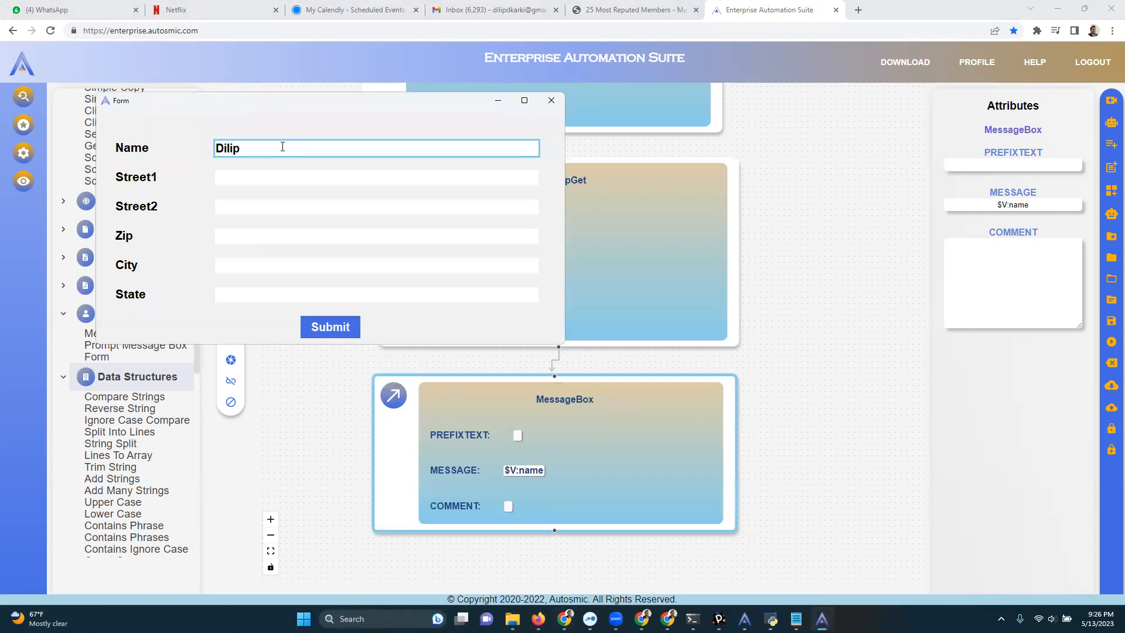
left_click(226, 179)
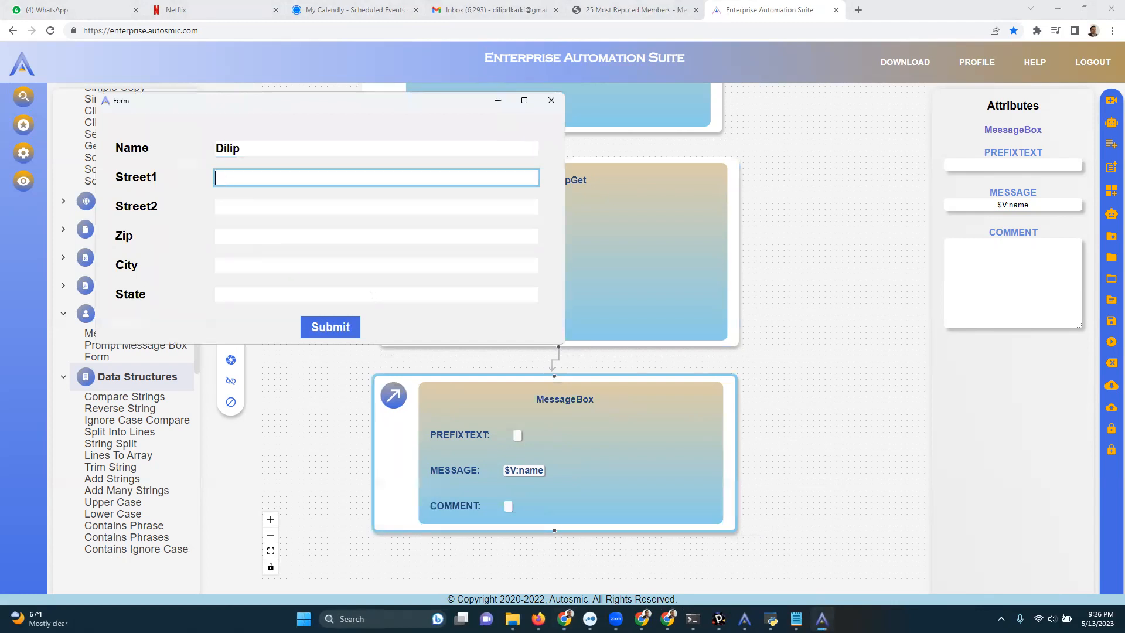
left_click(340, 331)
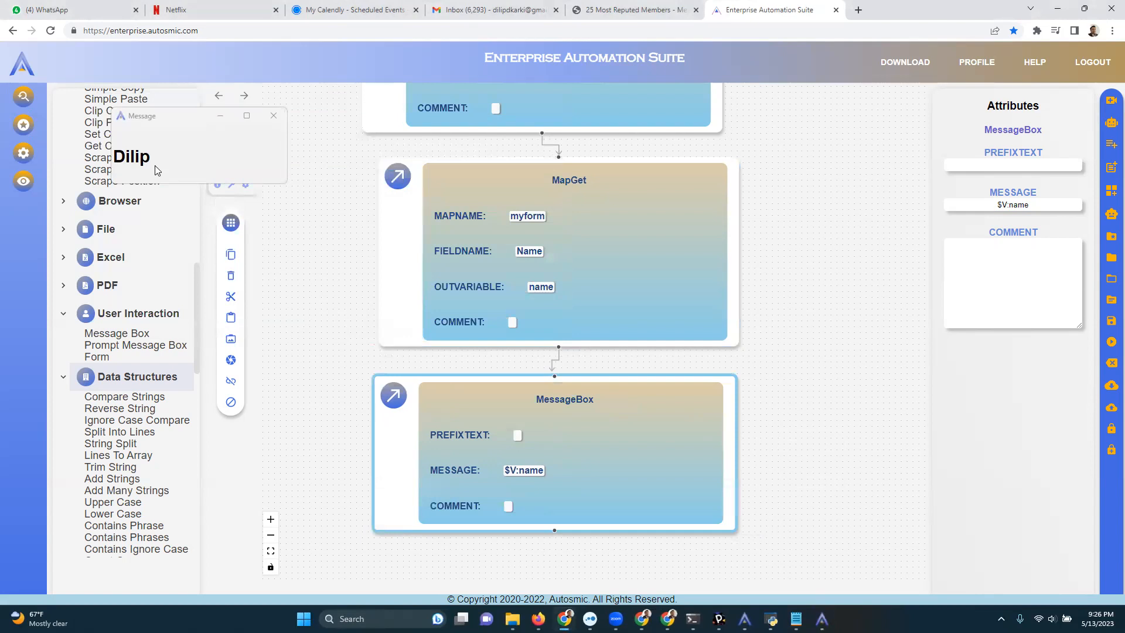
left_click(273, 116)
left_click_drag(551, 436, 578, 430)
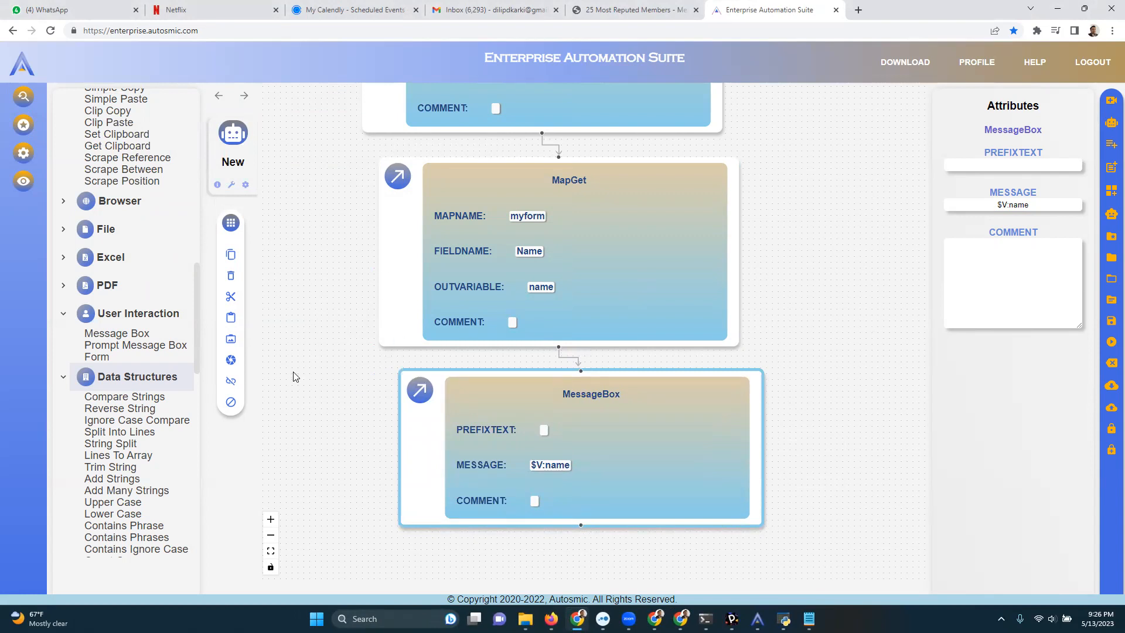
left_click_drag(293, 373, 316, 245)
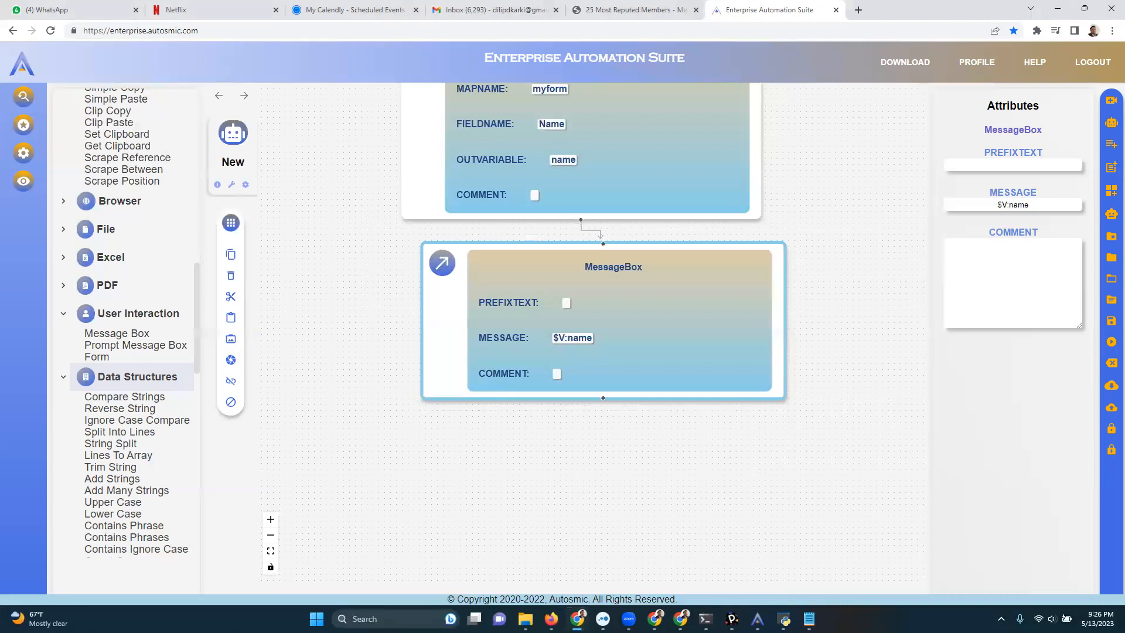
Bring up the Easy Buttons bar, page forward to the bot called New and run it from there.
left_click(784, 620)
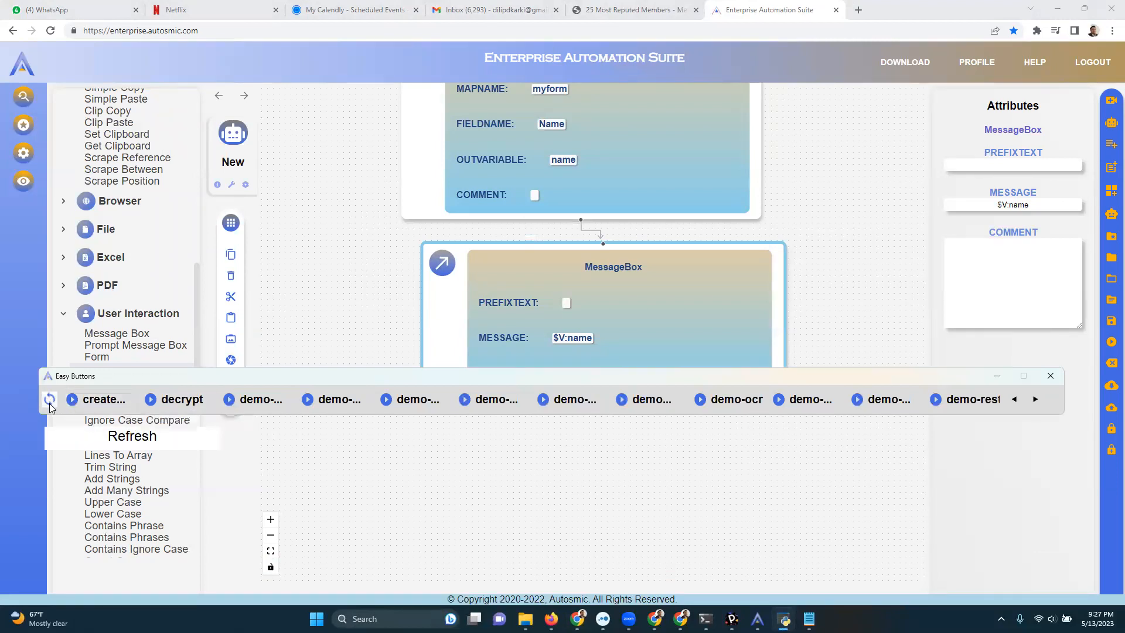
left_click(1035, 401)
left_click(1035, 401)
left_click(1035, 401)
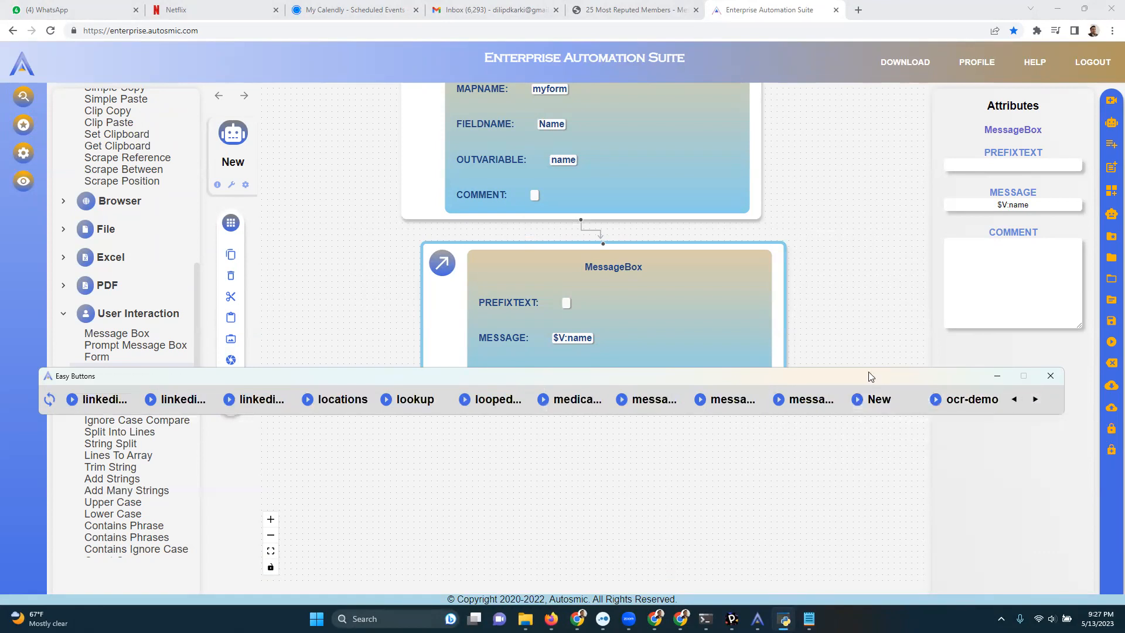
left_click_drag(879, 379, 913, 358)
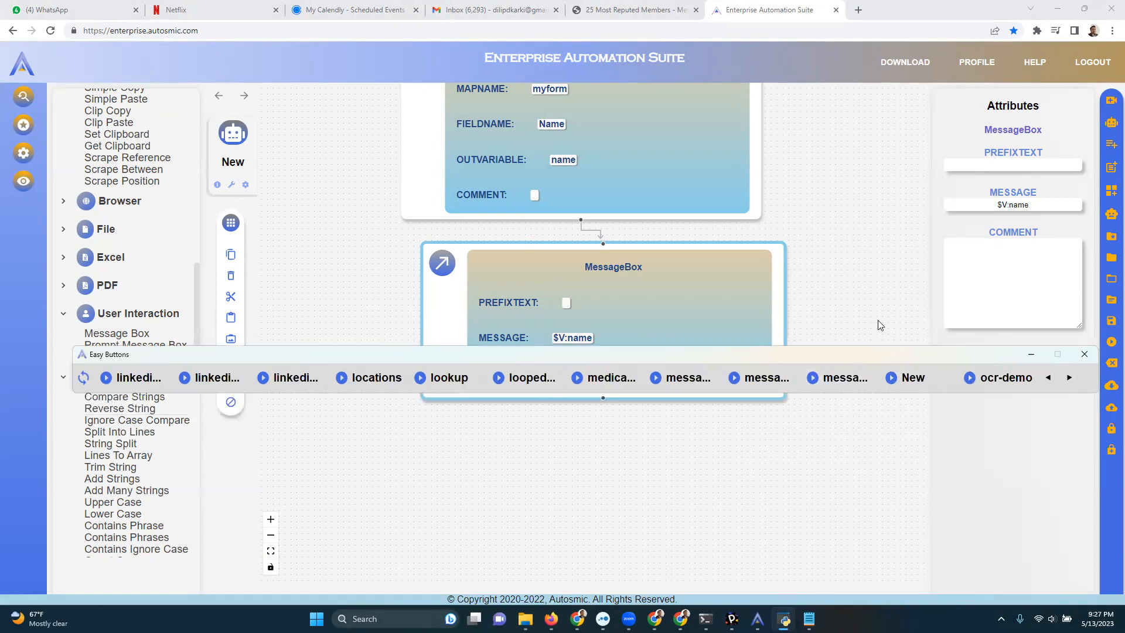
left_click(914, 378)
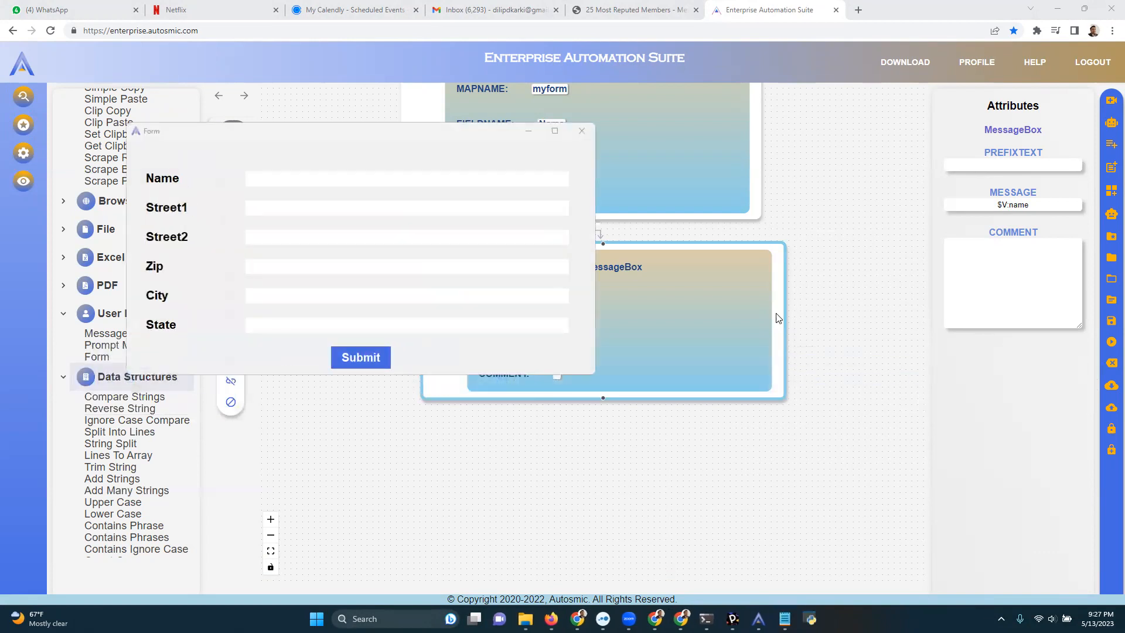
Fill the form's Name field with Hello123, submit the form and close the message box.
left_click(294, 187)
type("Hello123")
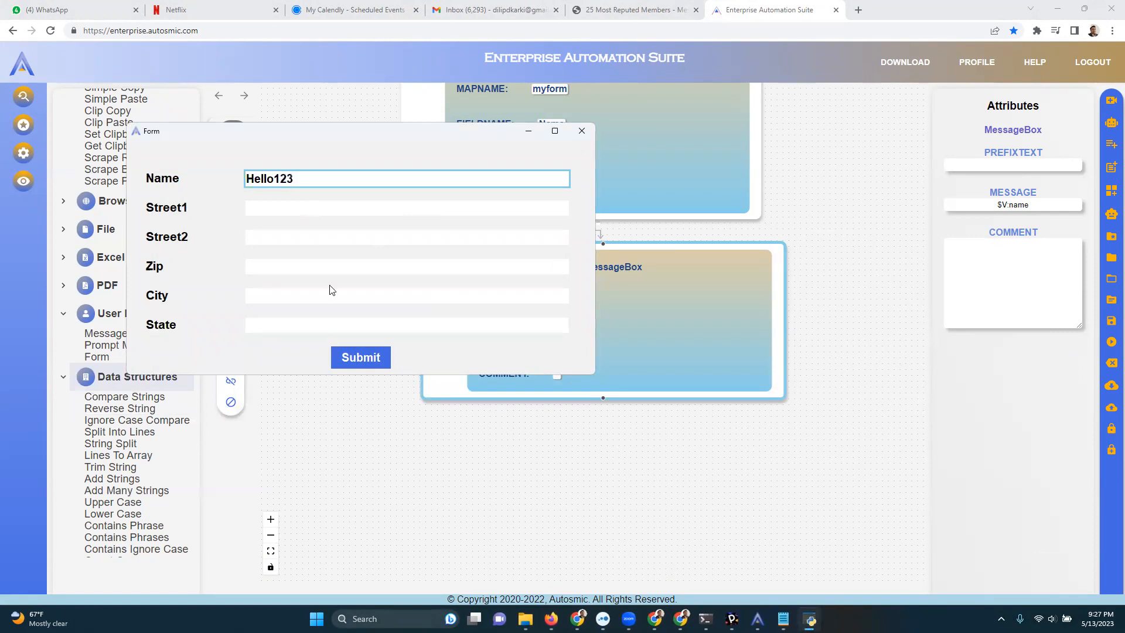
left_click(352, 358)
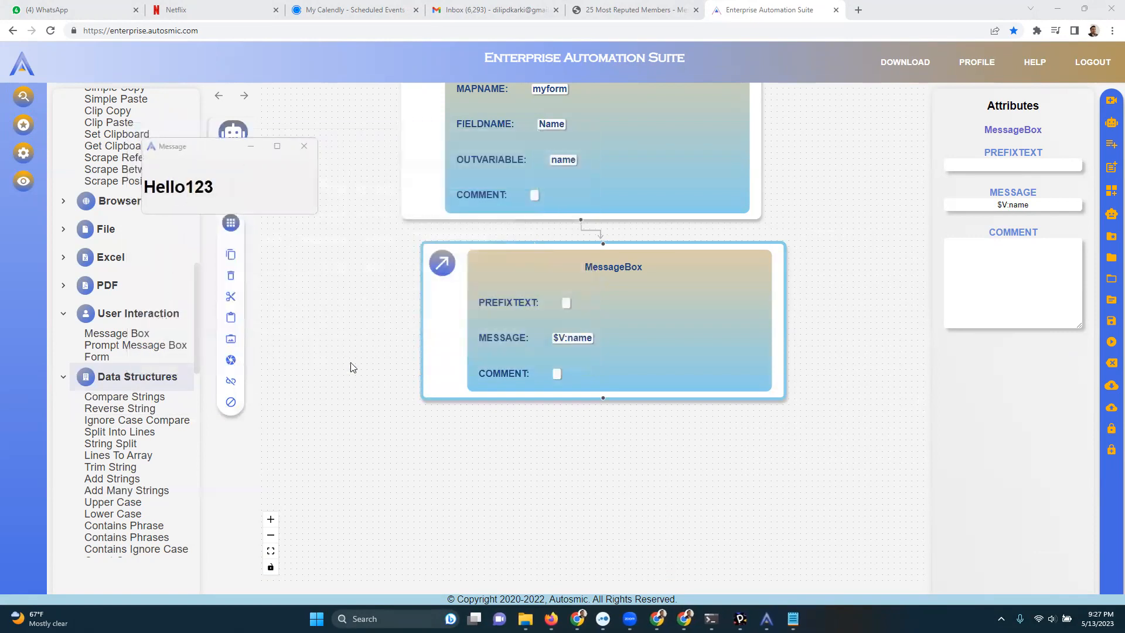
left_click(302, 147)
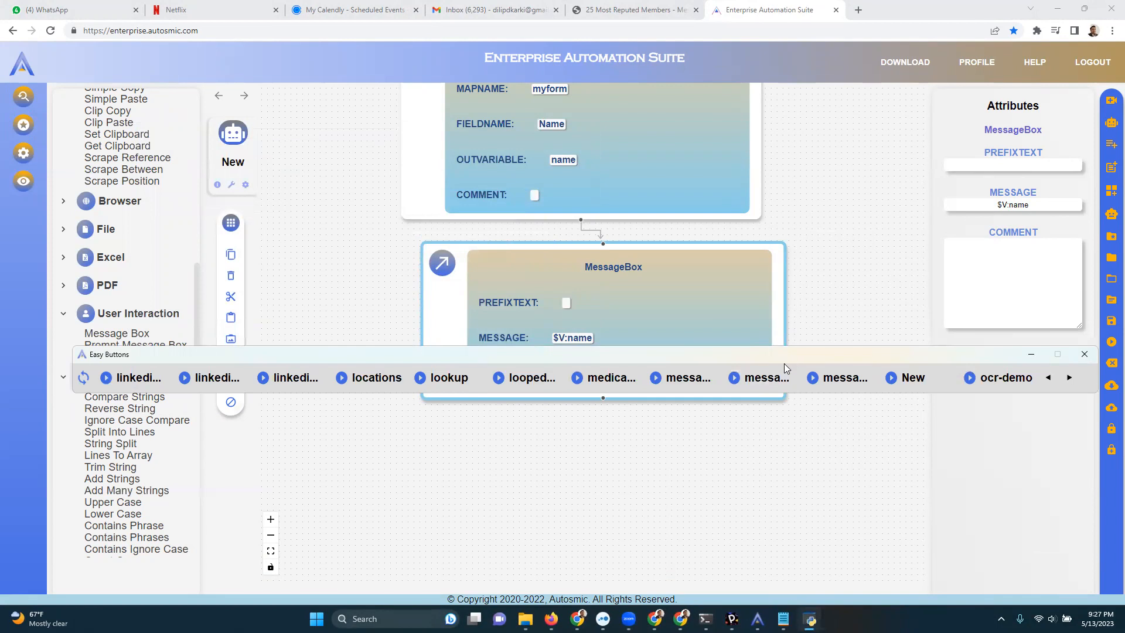
Clear the Easy Buttons bar off the action list, expand the Processing category and look through the available actions.
left_click_drag(784, 364, 764, 474)
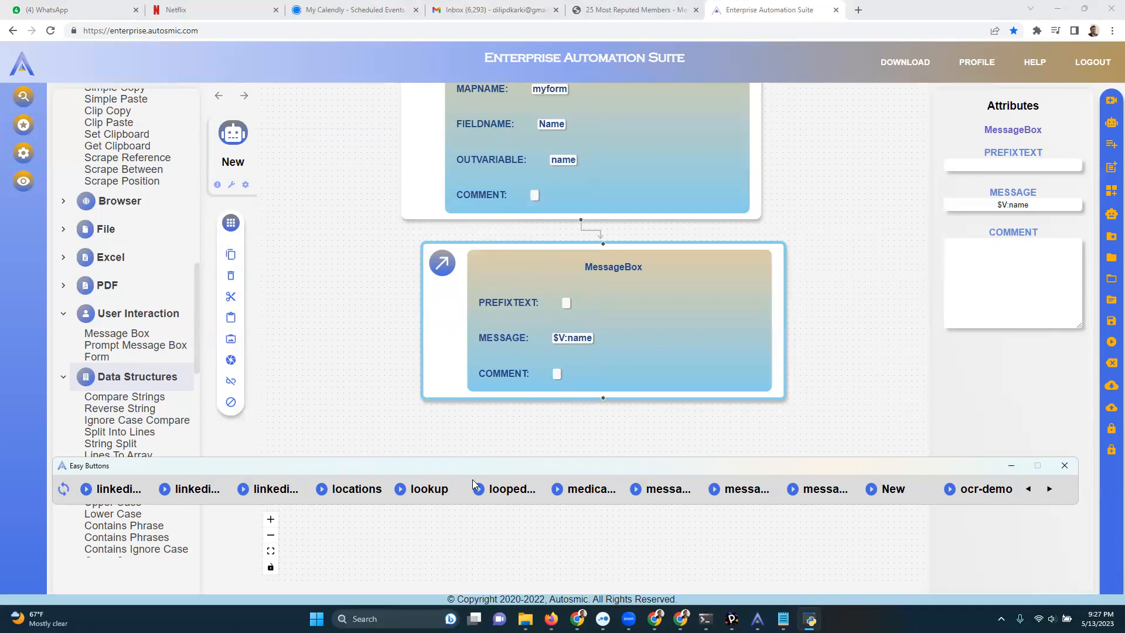
left_click_drag(195, 313, 199, 505)
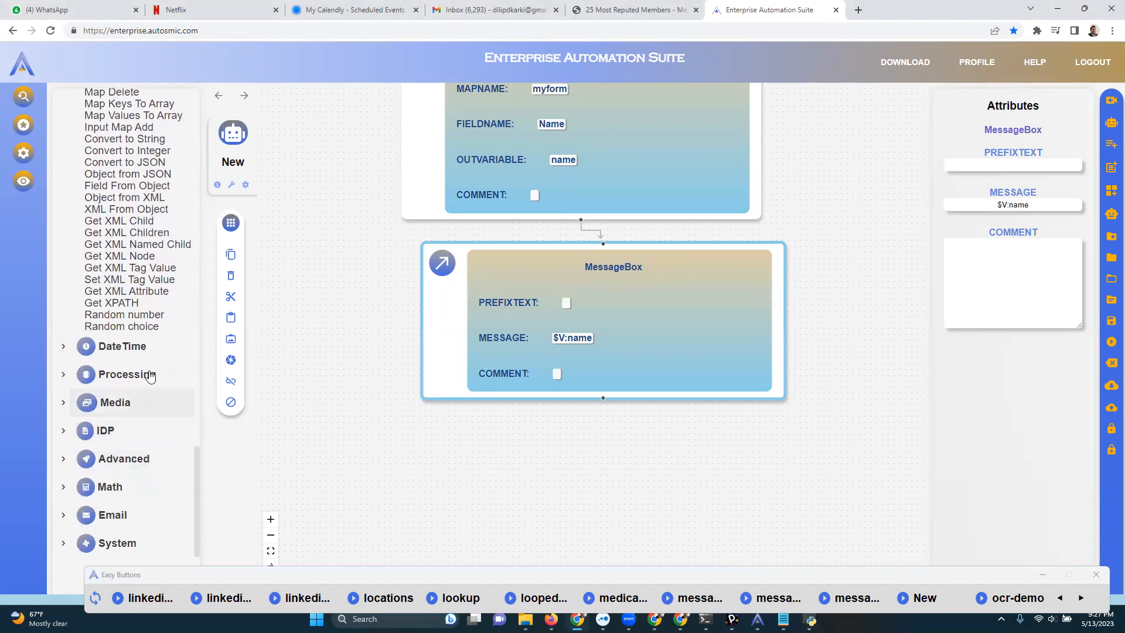
left_click(144, 382)
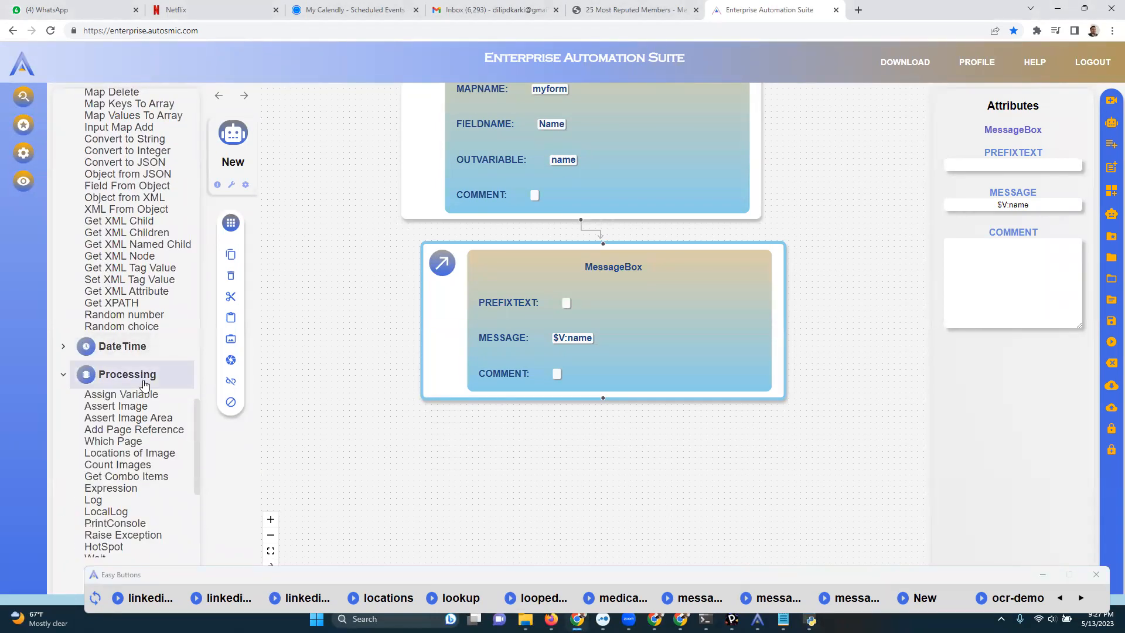
scroll(144, 386, "down", 5)
scroll(145, 386, "up", 15)
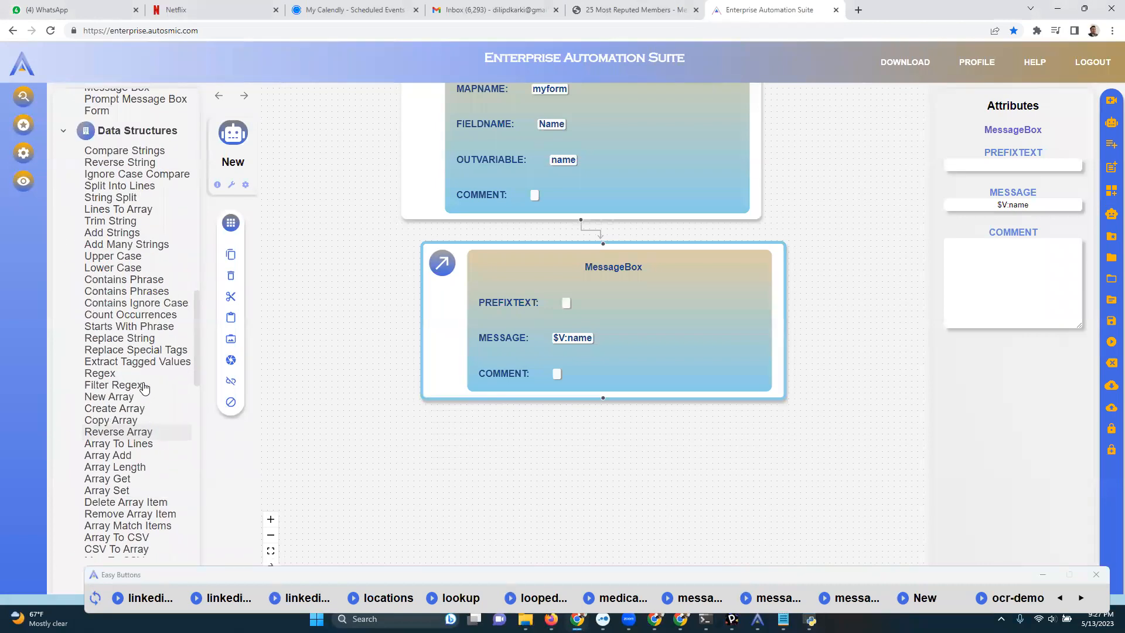
scroll(144, 385, "up", 15)
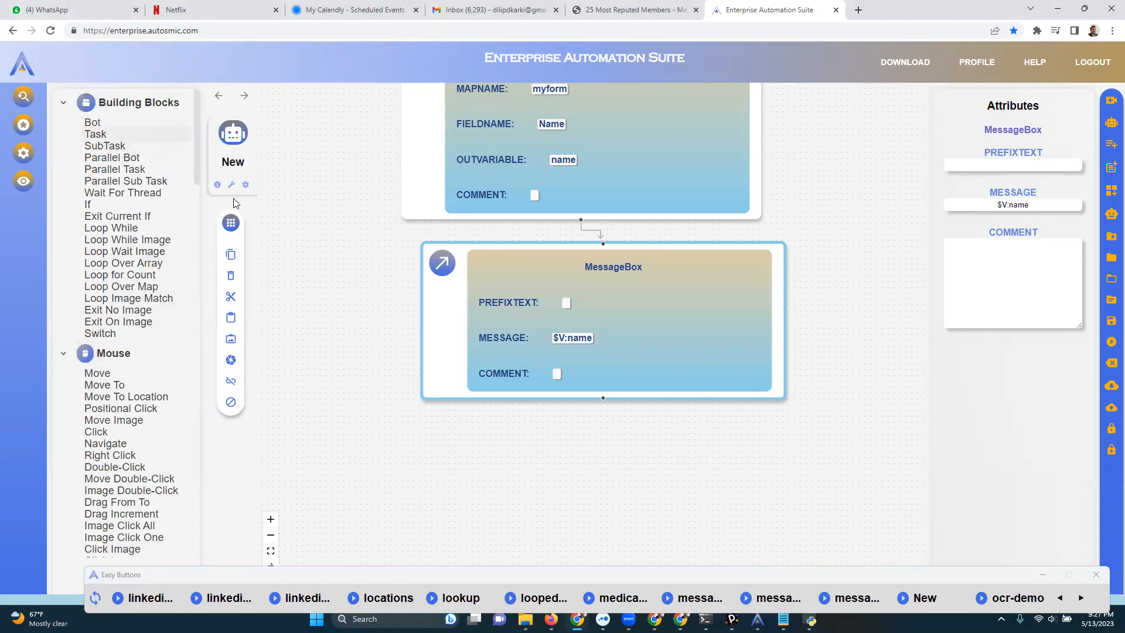
Move the MessageBox block slightly to the left beneath the MapGet block.
left_click_drag(695, 363, 617, 359)
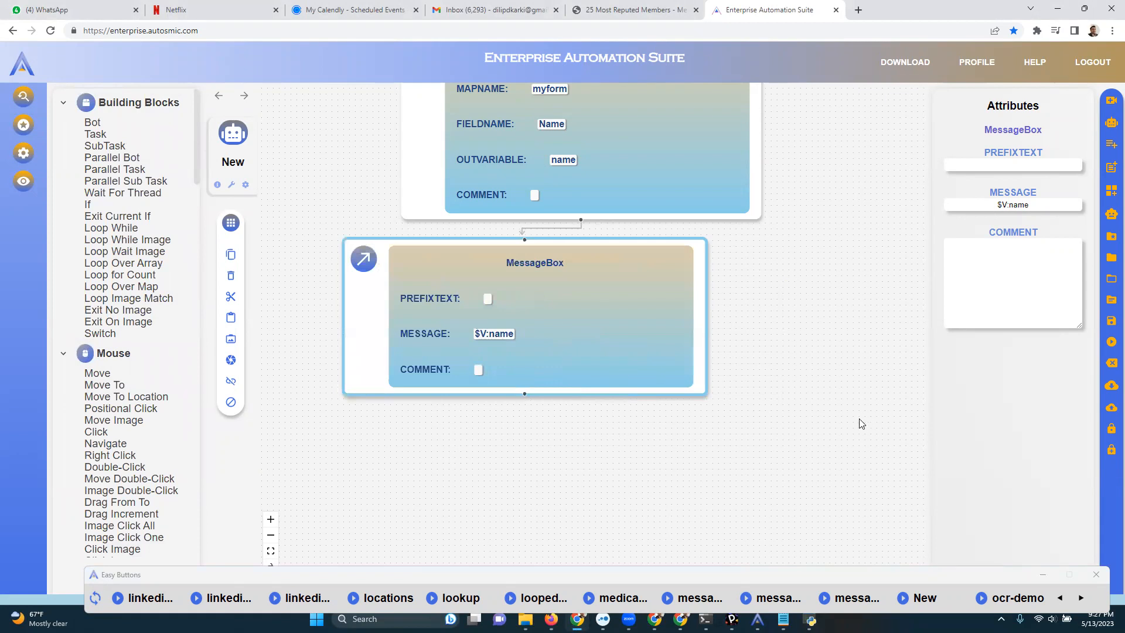
left_click_drag(829, 563, 830, 383)
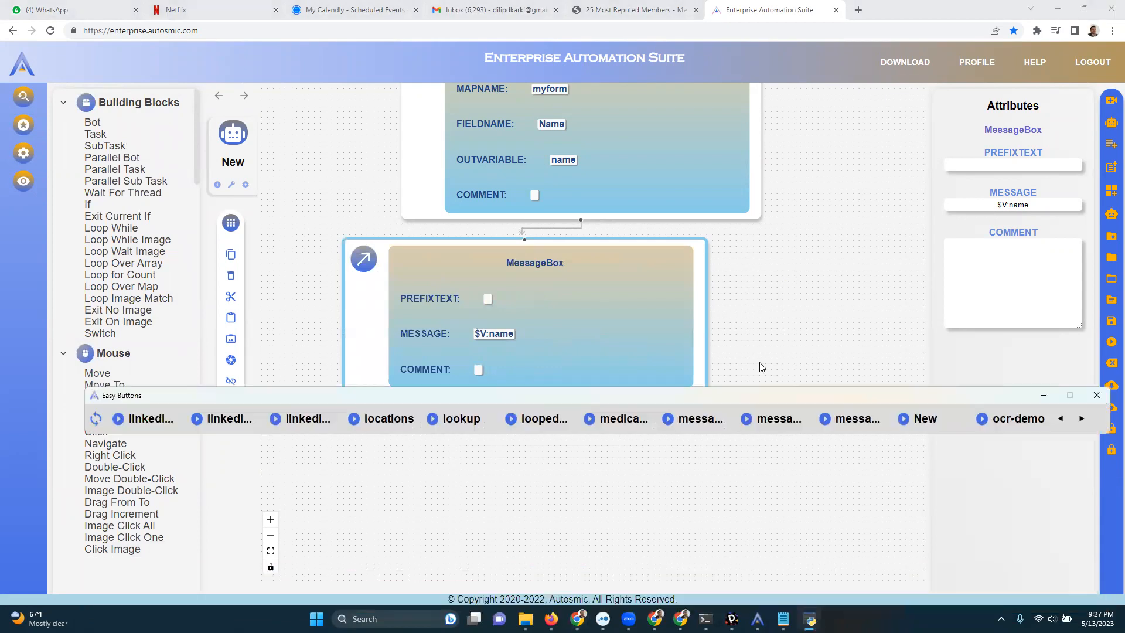
left_click_drag(672, 332, 676, 339)
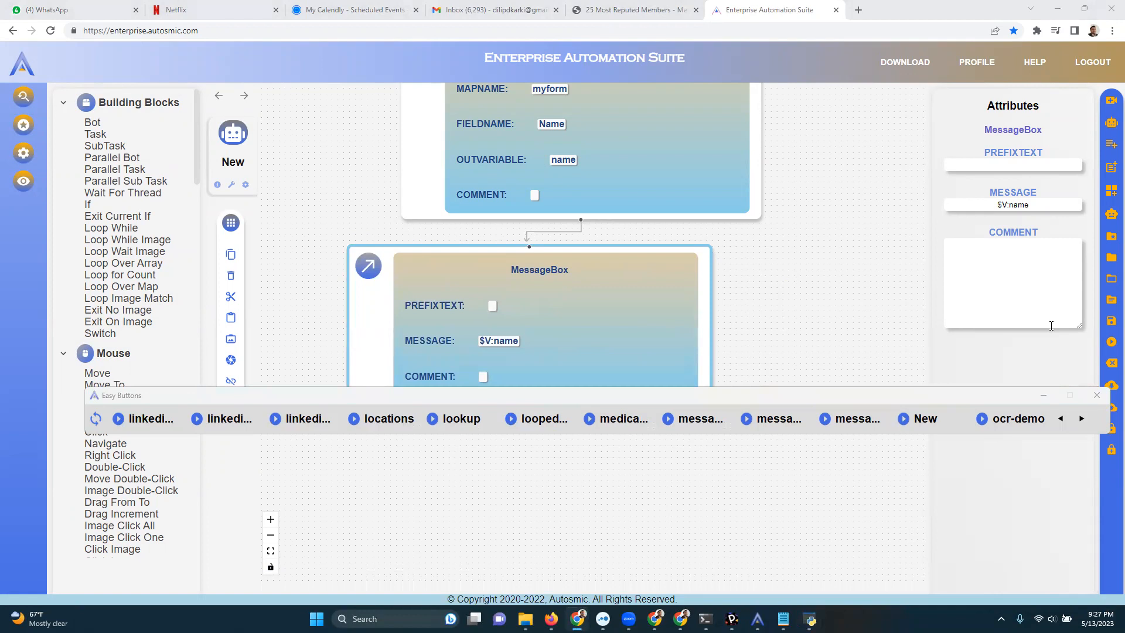
Bring up the Autosmic Recorder and arrange it directly above the Easy Buttons bar, clear of the MessageBox block.
left_click_drag(894, 395, 900, 492)
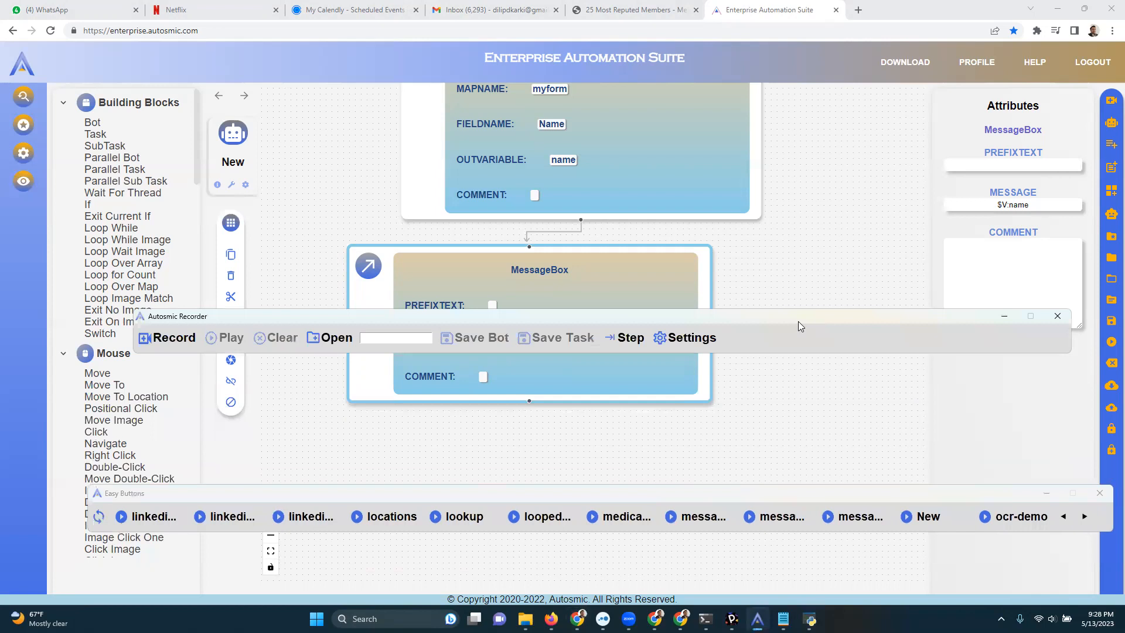
left_click_drag(798, 321, 751, 431)
left_click(937, 499)
left_click_drag(936, 499, 943, 558)
left_click_drag(835, 434, 856, 417)
left_click(757, 550)
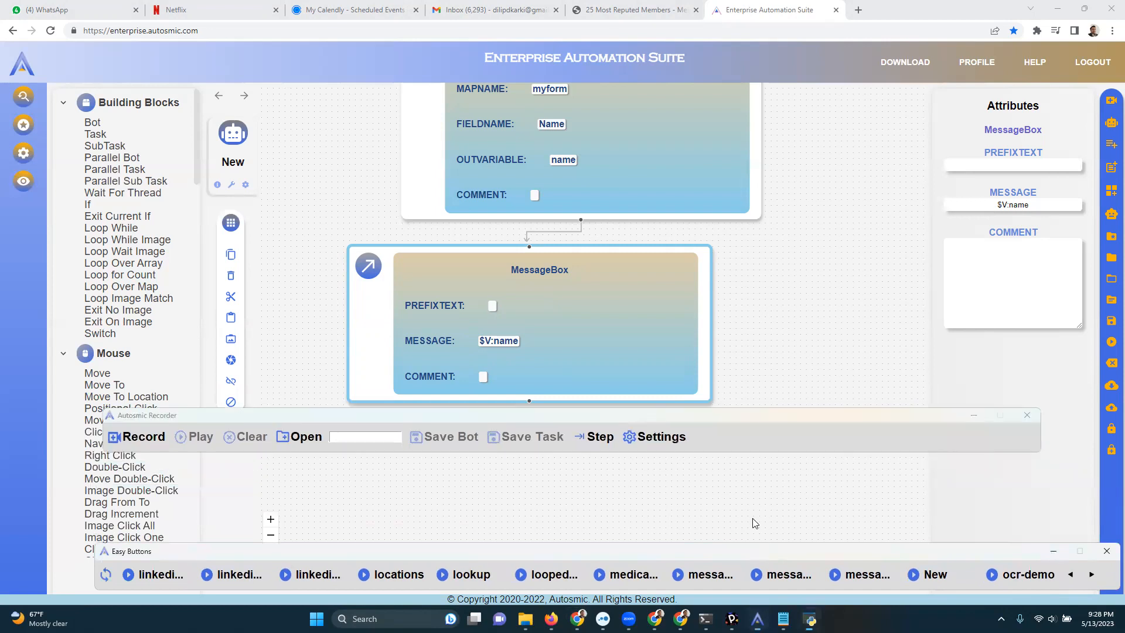
left_click_drag(753, 551, 750, 525)
left_click_drag(774, 444, 777, 496)
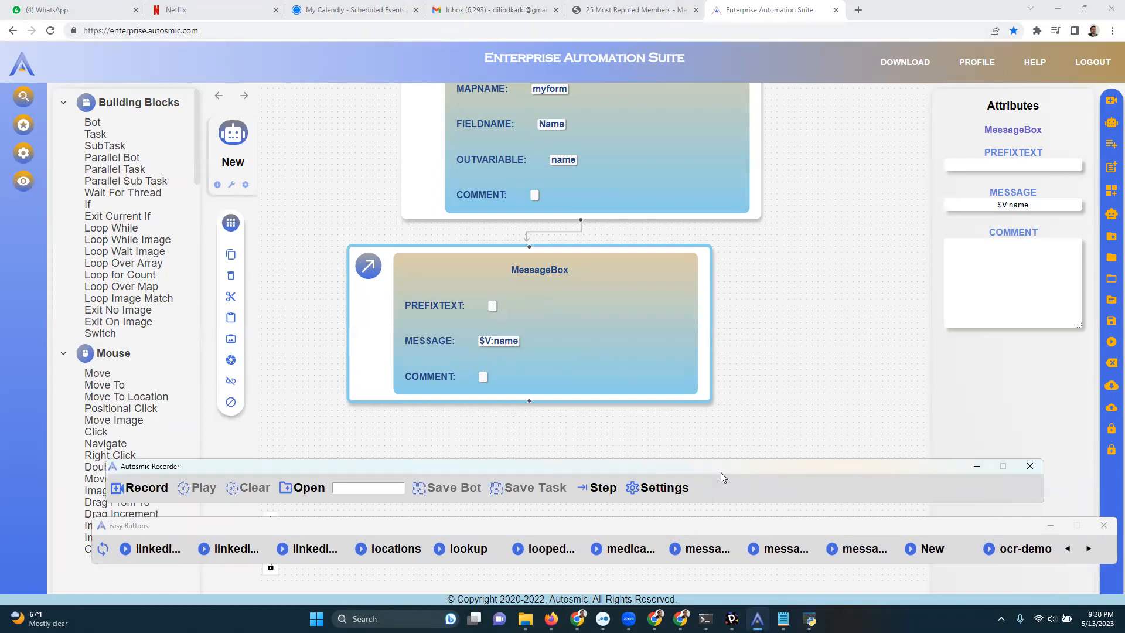
left_click_drag(700, 525, 672, 546)
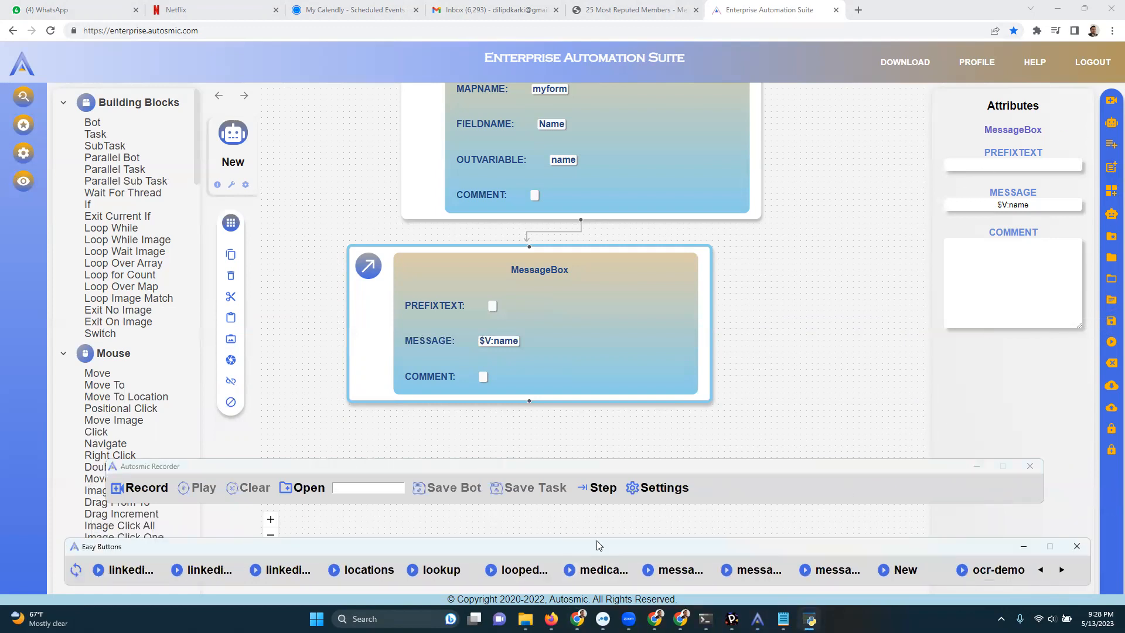
left_click_drag(597, 540, 570, 530)
left_click_drag(621, 469, 612, 486)
left_click_drag(631, 542, 626, 549)
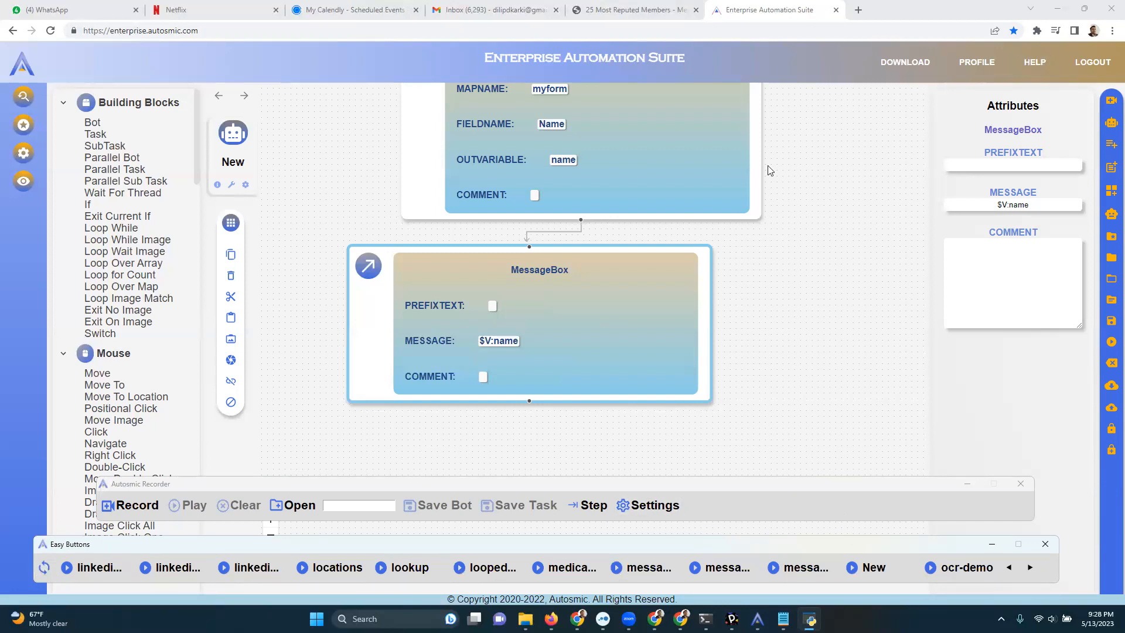
Record a new bot that opens a new browser tab and searches Google for apples.
left_click(137, 505)
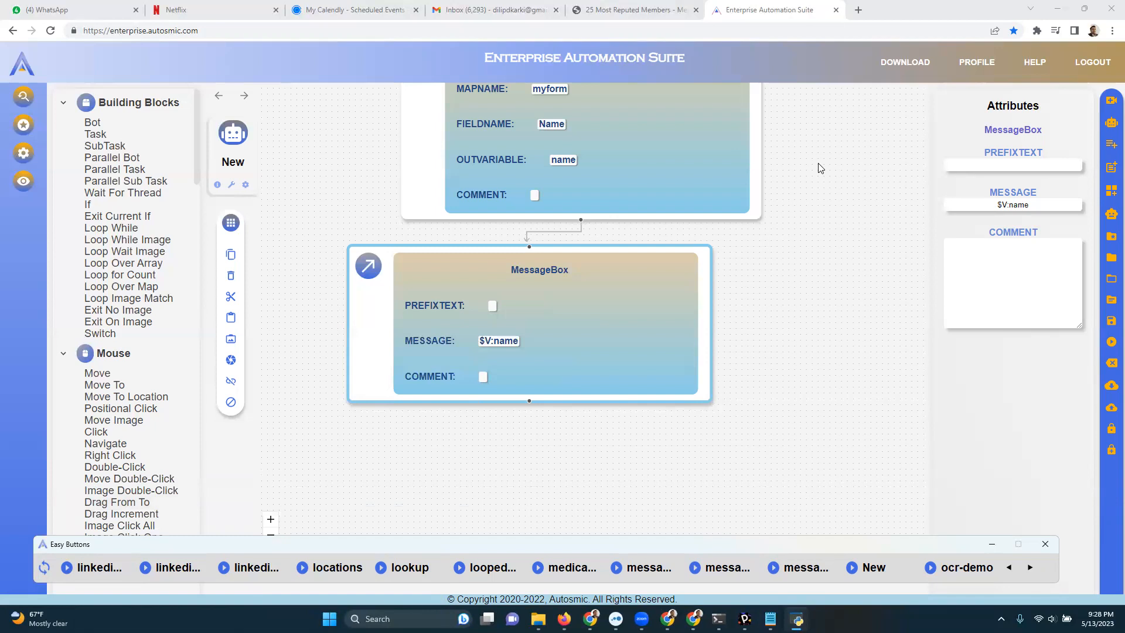
left_click(859, 10)
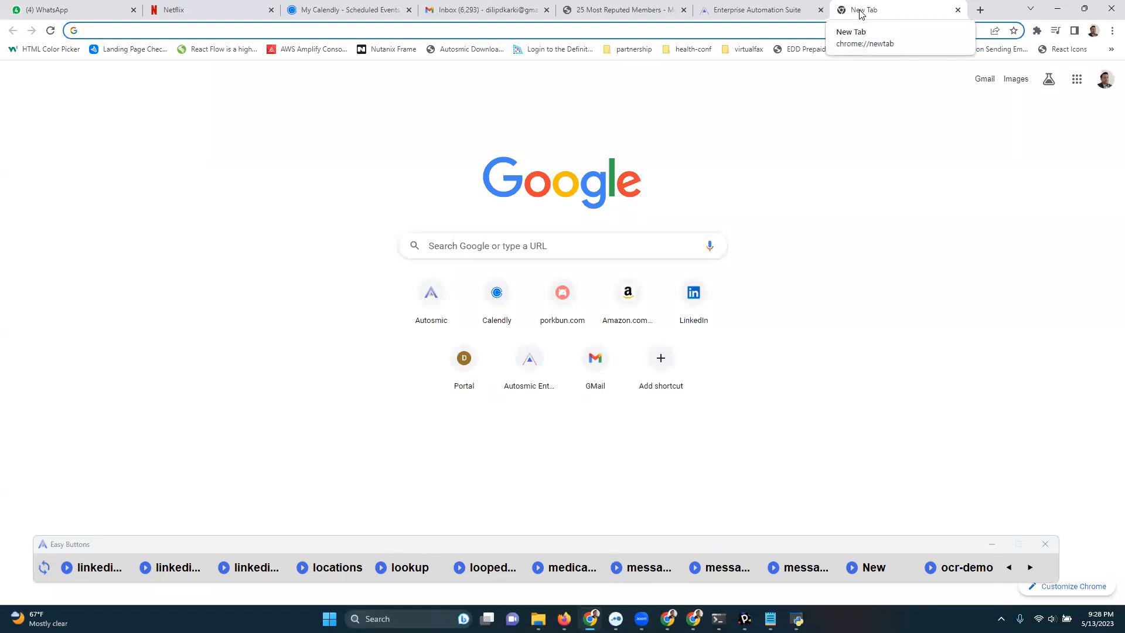
left_click(441, 244)
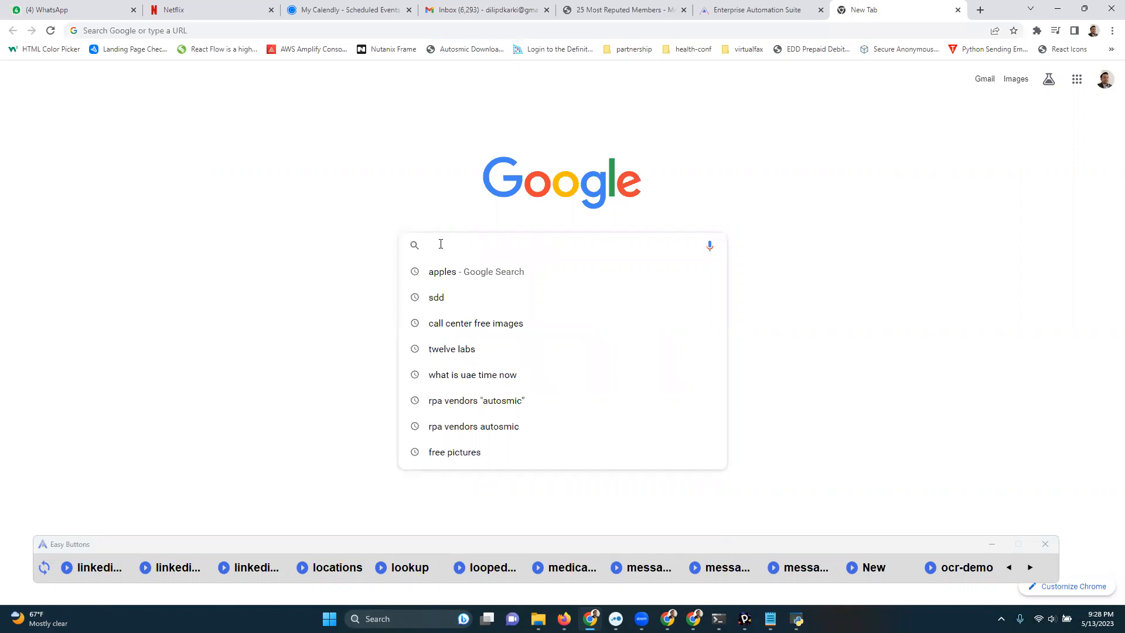
type("apples")
key("Return")
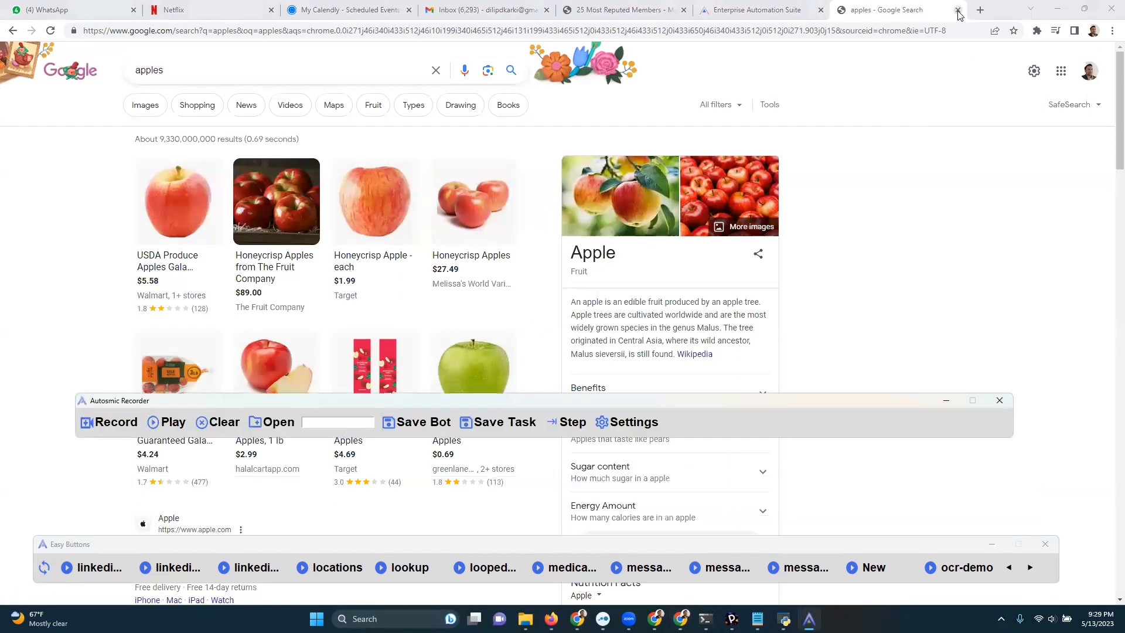
Close the search results tab and play back the recording so it repeats the Google search for apples.
left_click(958, 10)
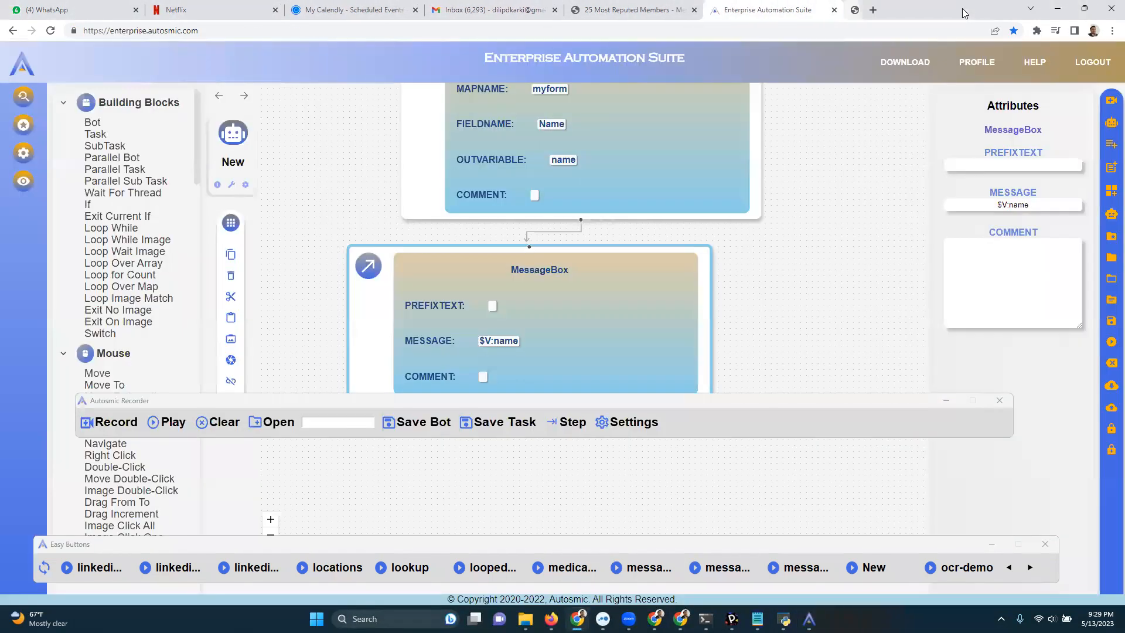
left_click(171, 429)
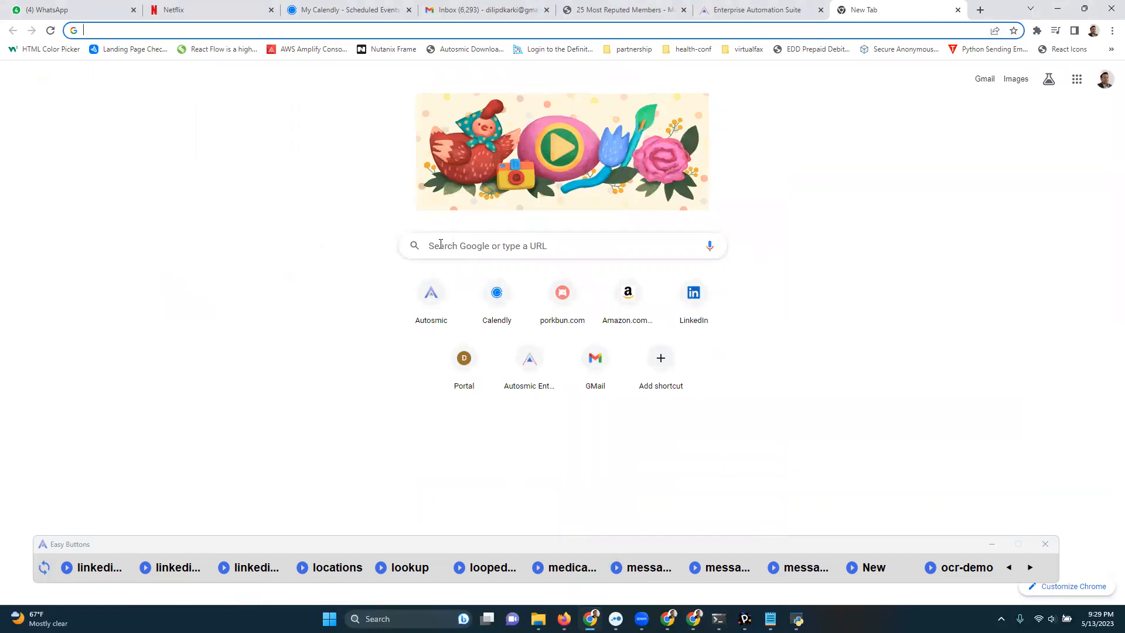
left_click(440, 244)
type("apples")
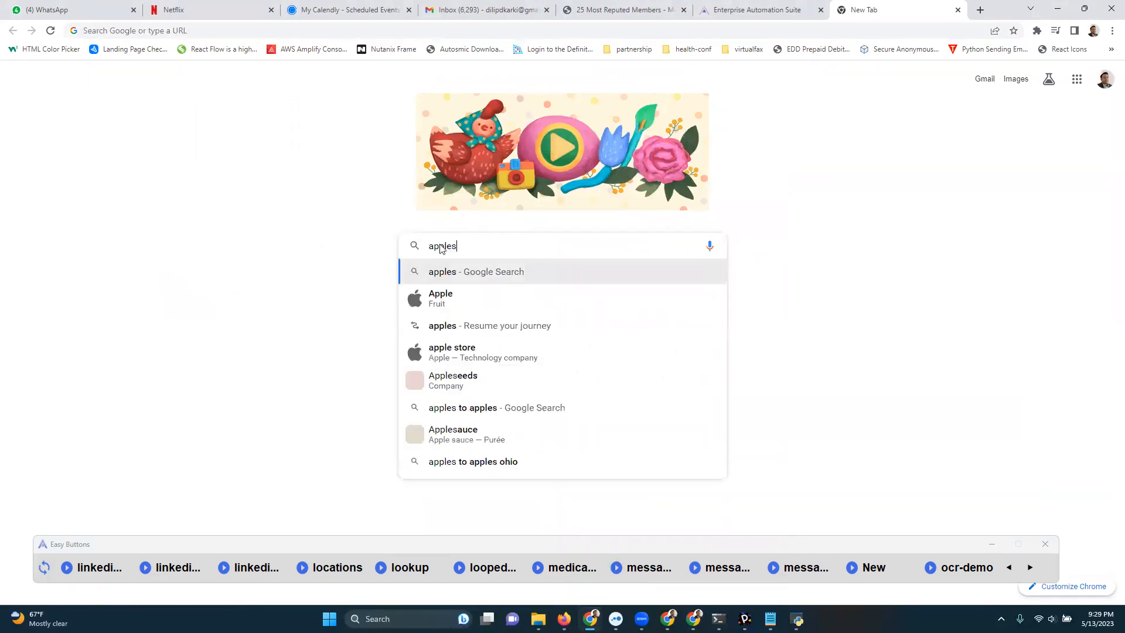
key("Return")
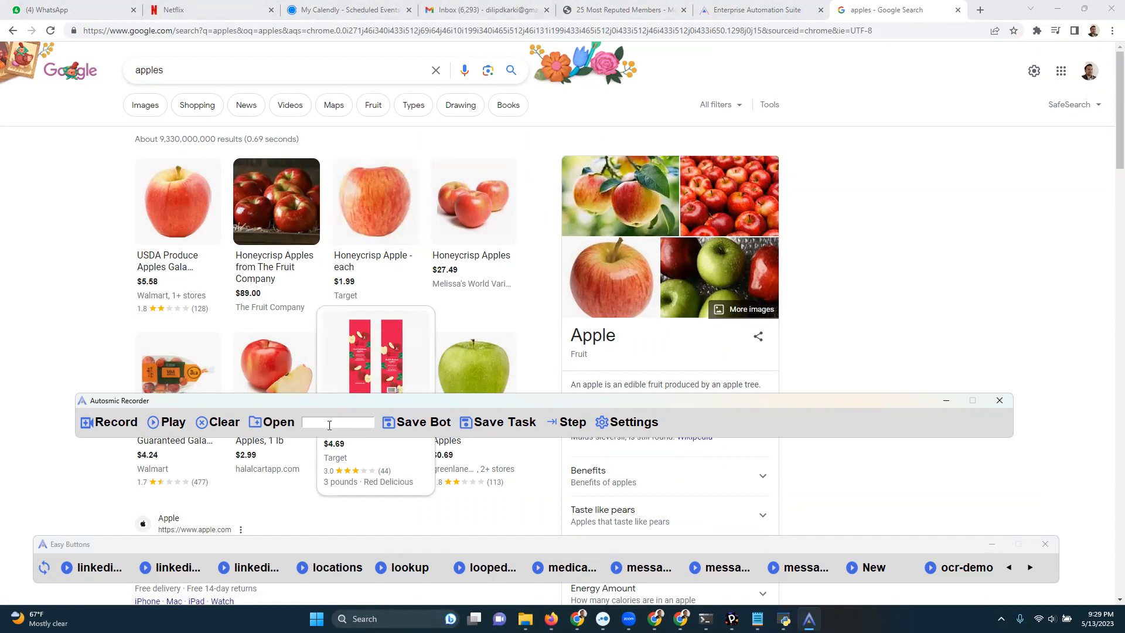
Name the recording demo-training and save it as a bot.
type("demo-training")
left_click(418, 423)
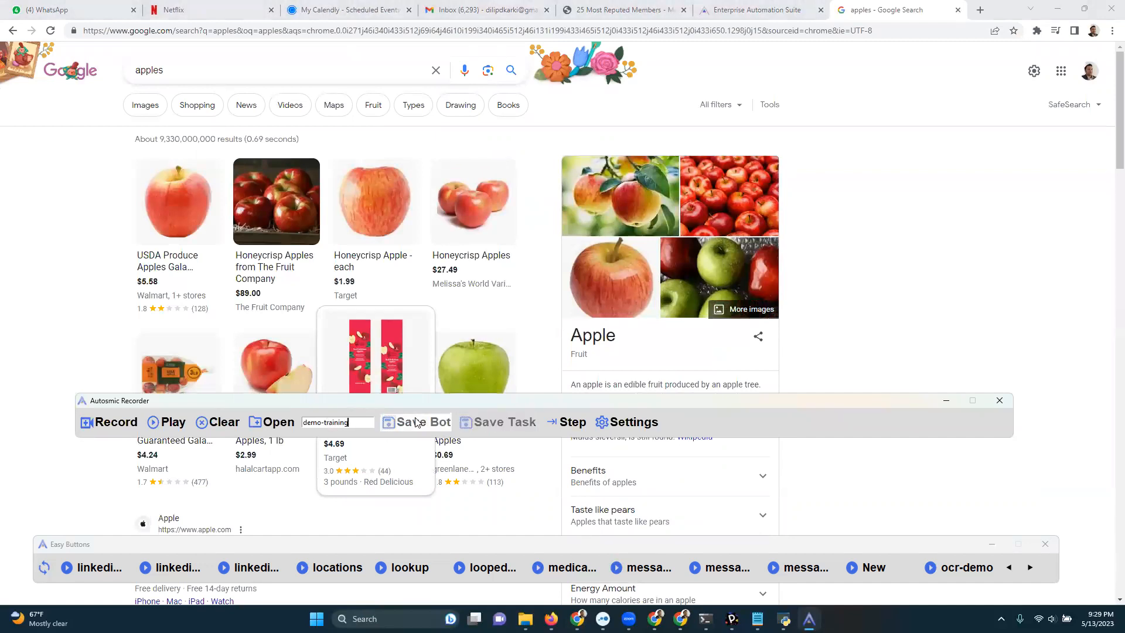
Minimize the Autosmic Recorder and close the apples search results tab.
left_click(946, 401)
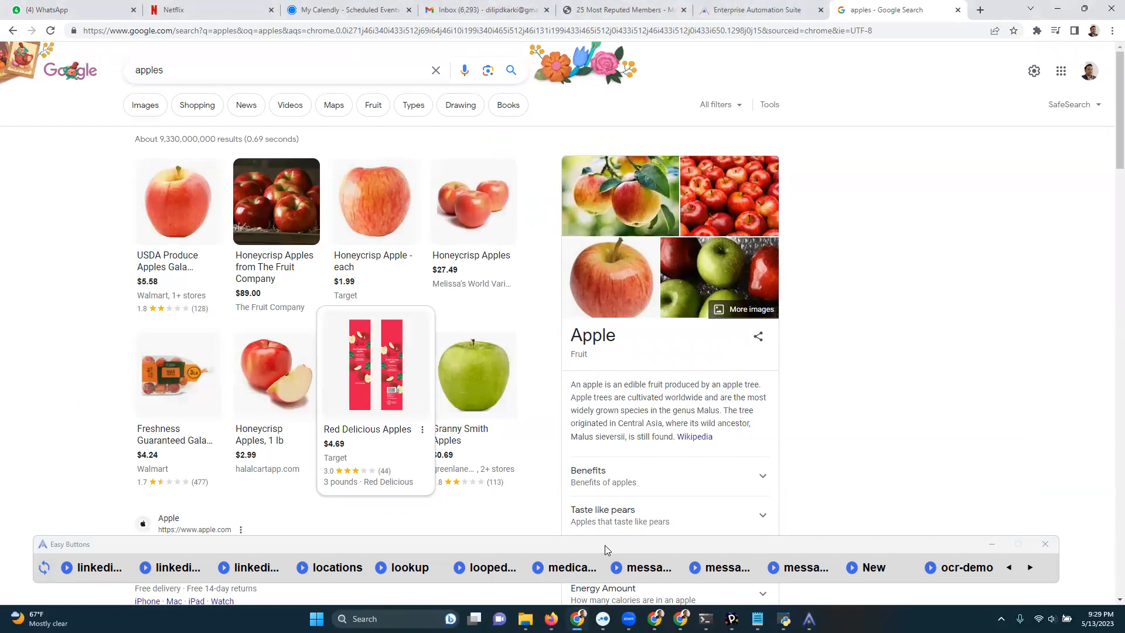
left_click(959, 9)
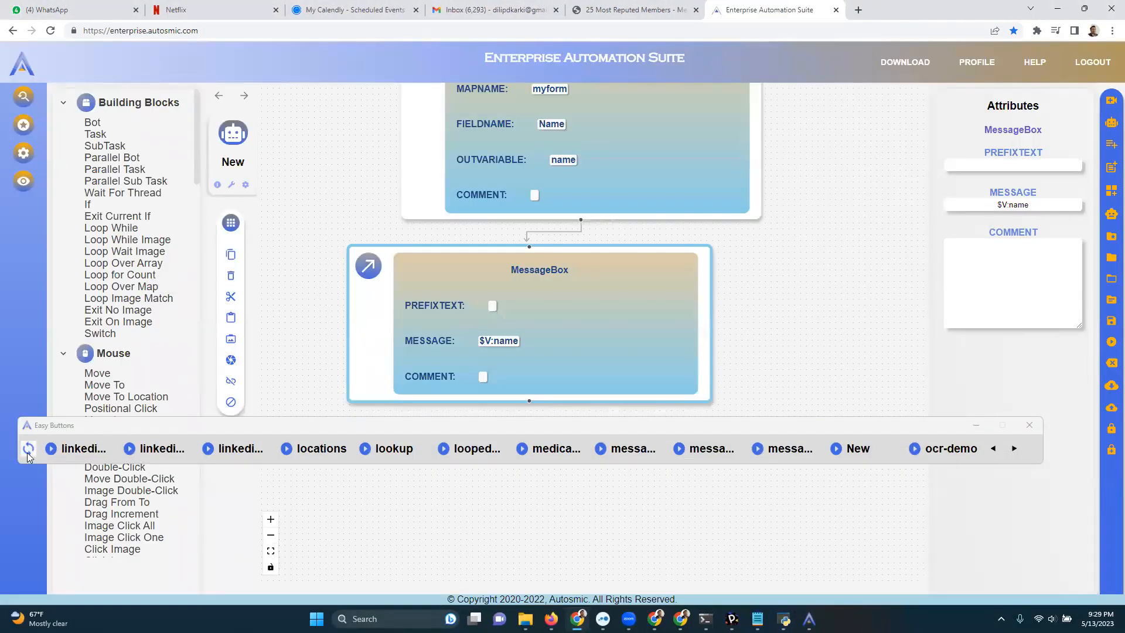
Try to run the demo-training bot from the Easy Buttons bar, and dismiss its search form.
left_click(999, 449)
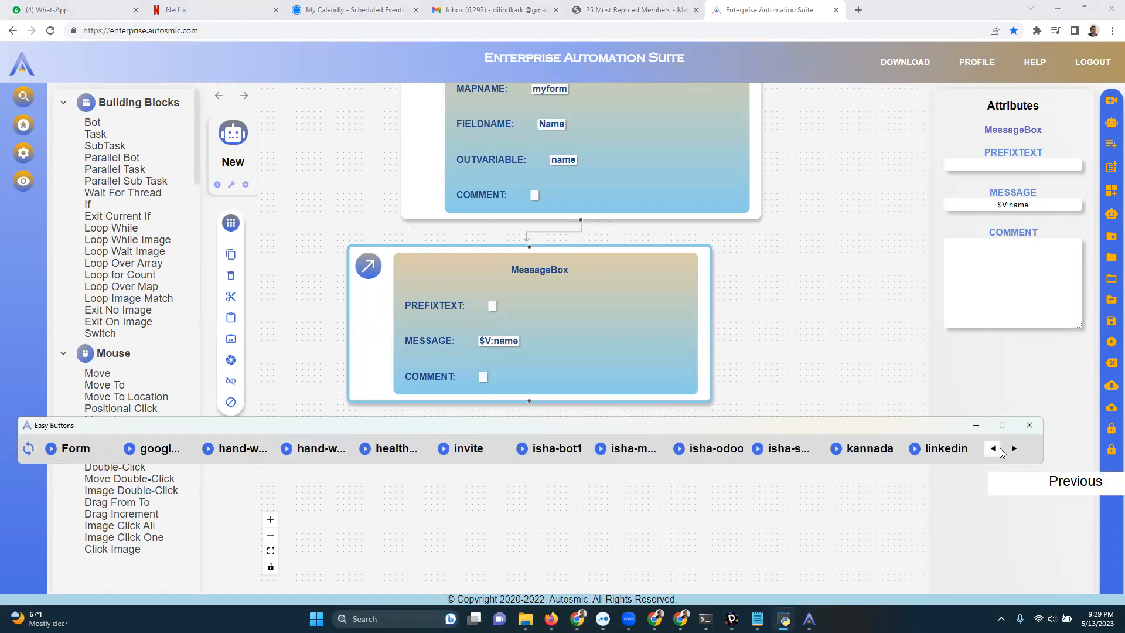
left_click(993, 449)
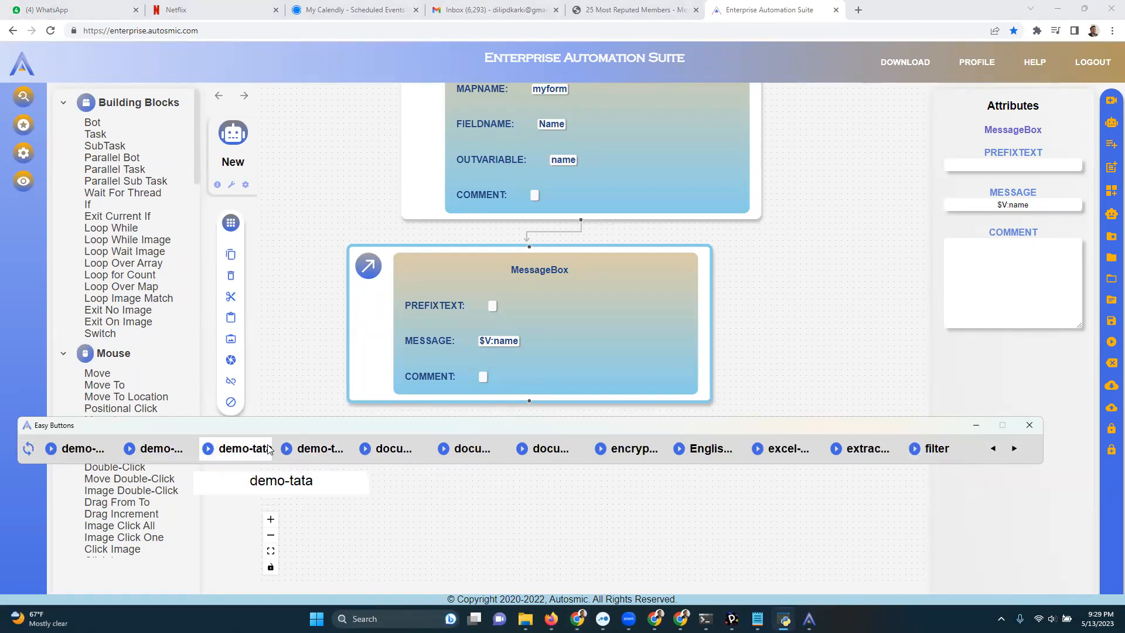
left_click(326, 450)
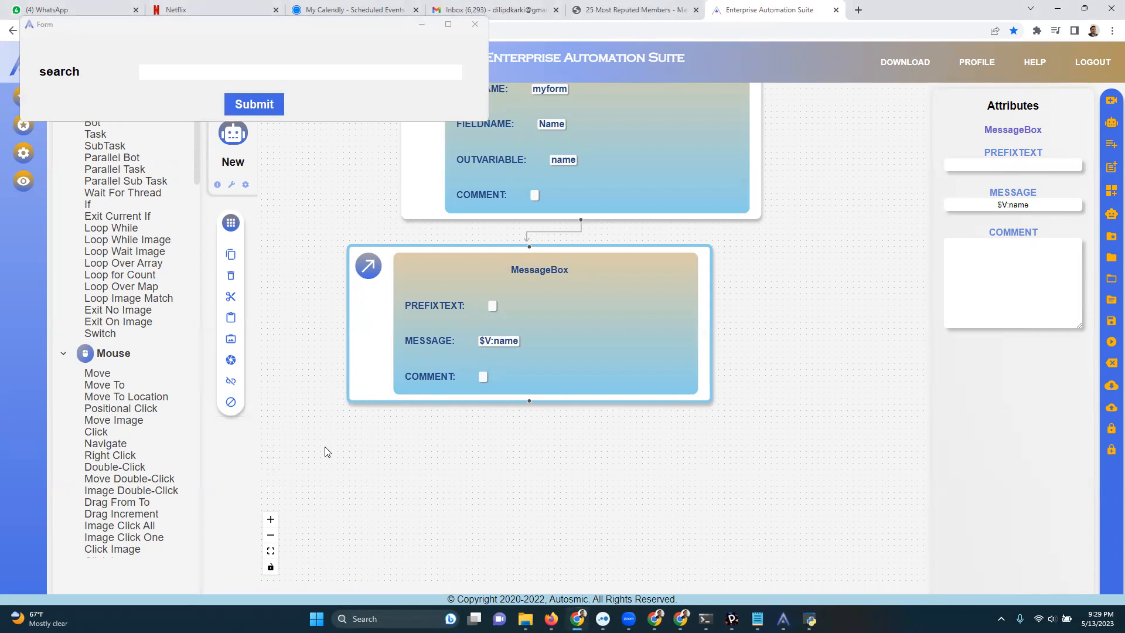
left_click(478, 26)
left_click_drag(388, 434, 382, 458)
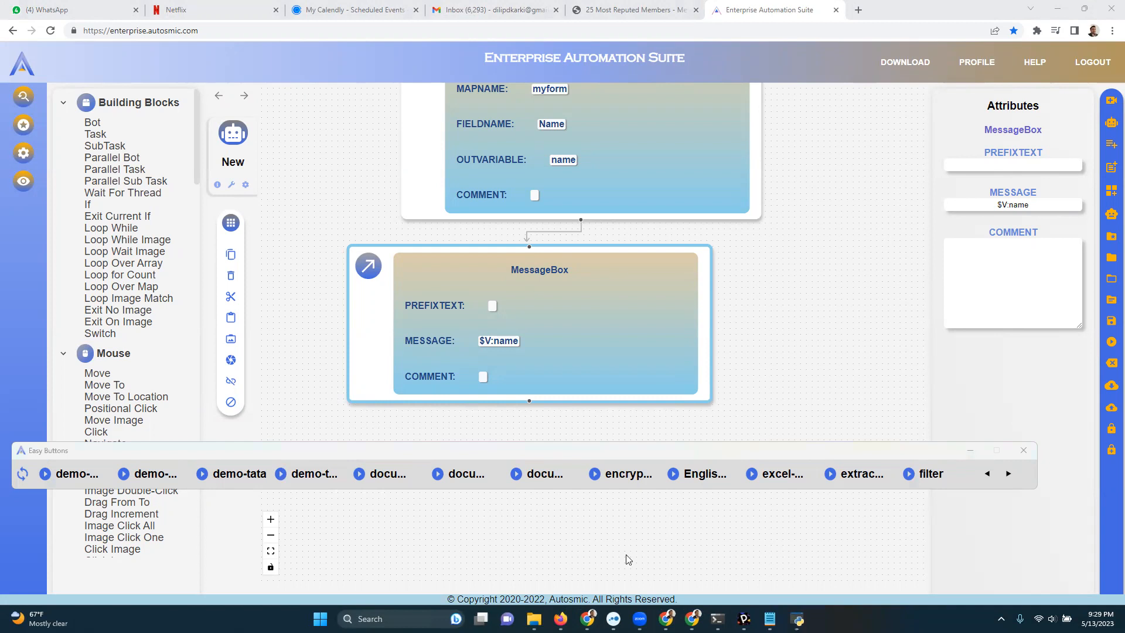
Relaunch the Autosmic Recorder by rerunning the last command in the Command Prompt at C:\mybots\autosmic\assistant.
left_click(718, 619)
left_click(601, 27)
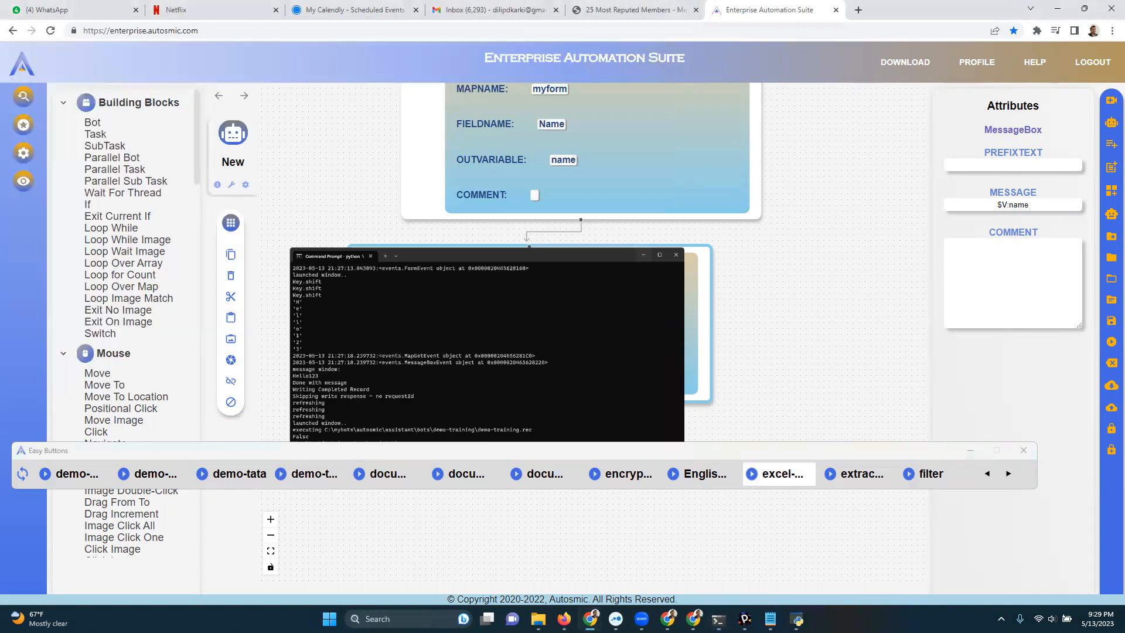
left_click(675, 577)
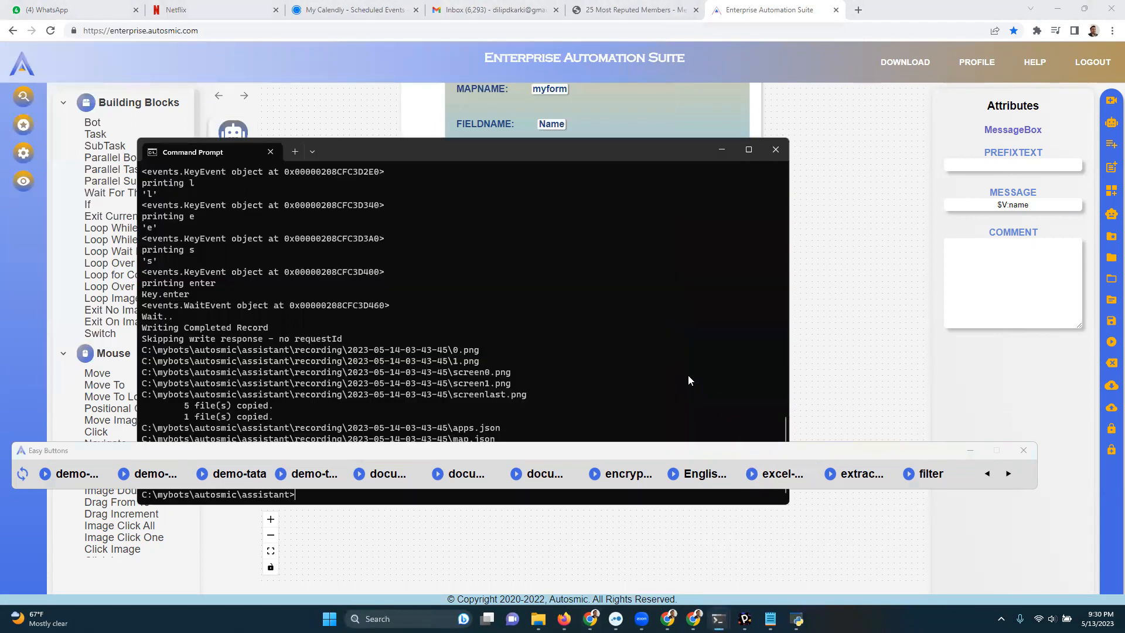
key("Up")
key("Return")
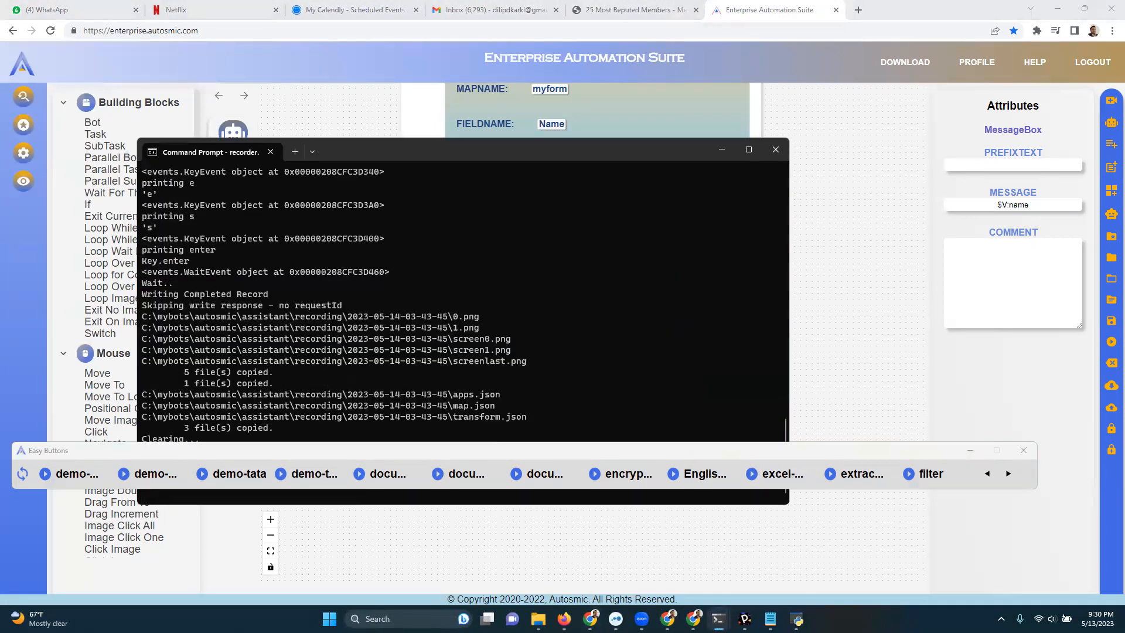
left_click_drag(683, 154, 834, 127)
left_click(833, 128)
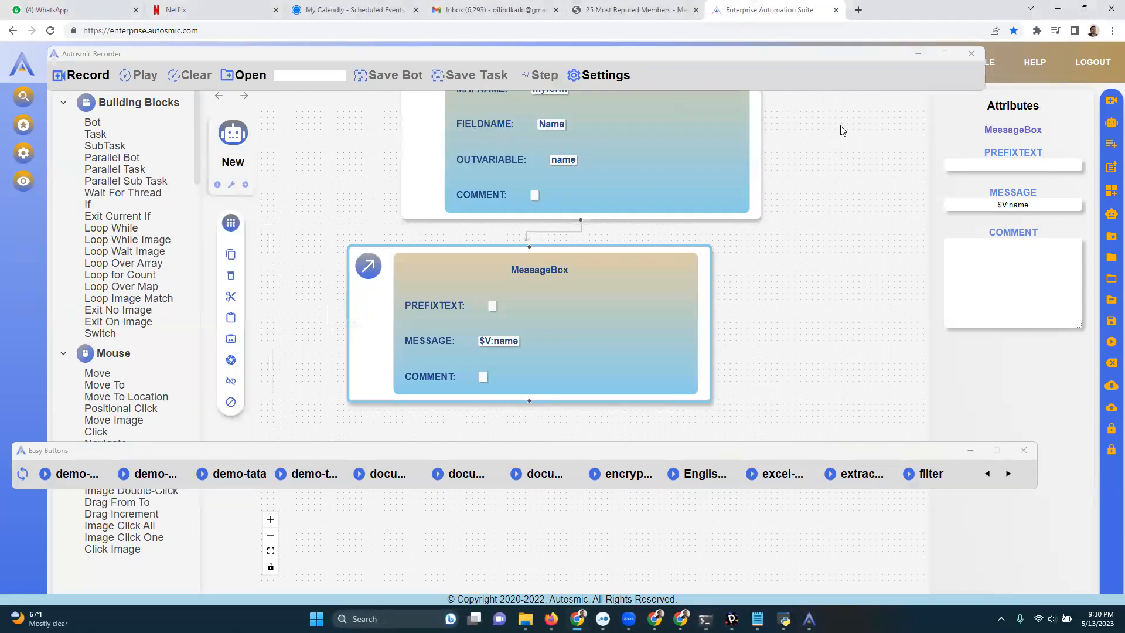
Arrange the Autosmic Recorder over the upper part of the MessageBox block, with the Easy Buttons bar below the block.
left_click_drag(872, 56, 952, 333)
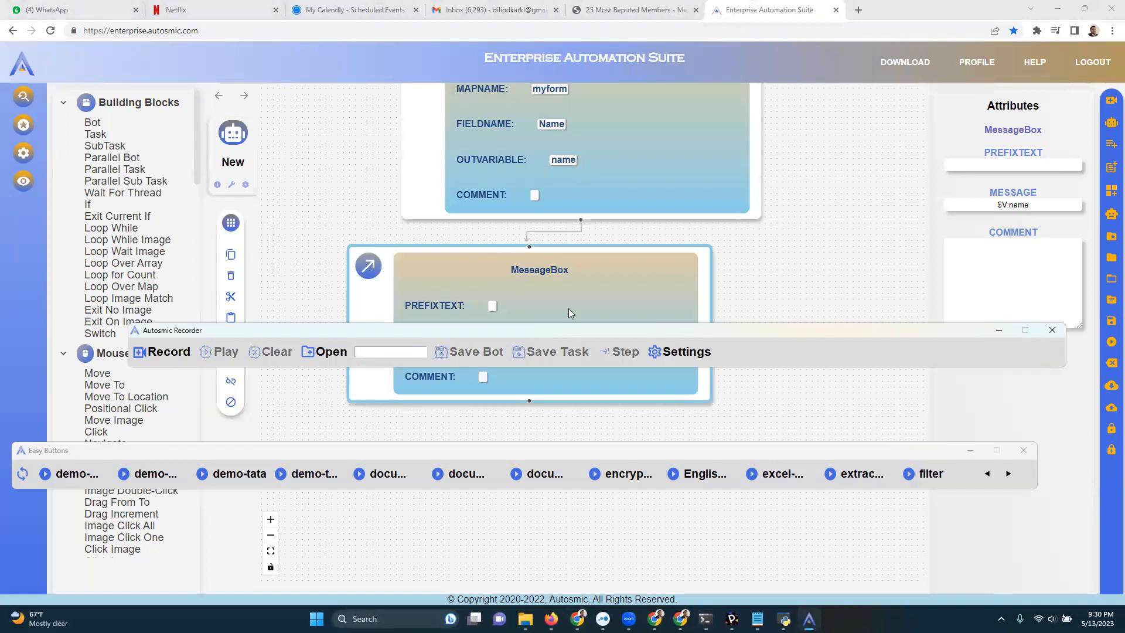
left_click_drag(565, 331, 566, 245)
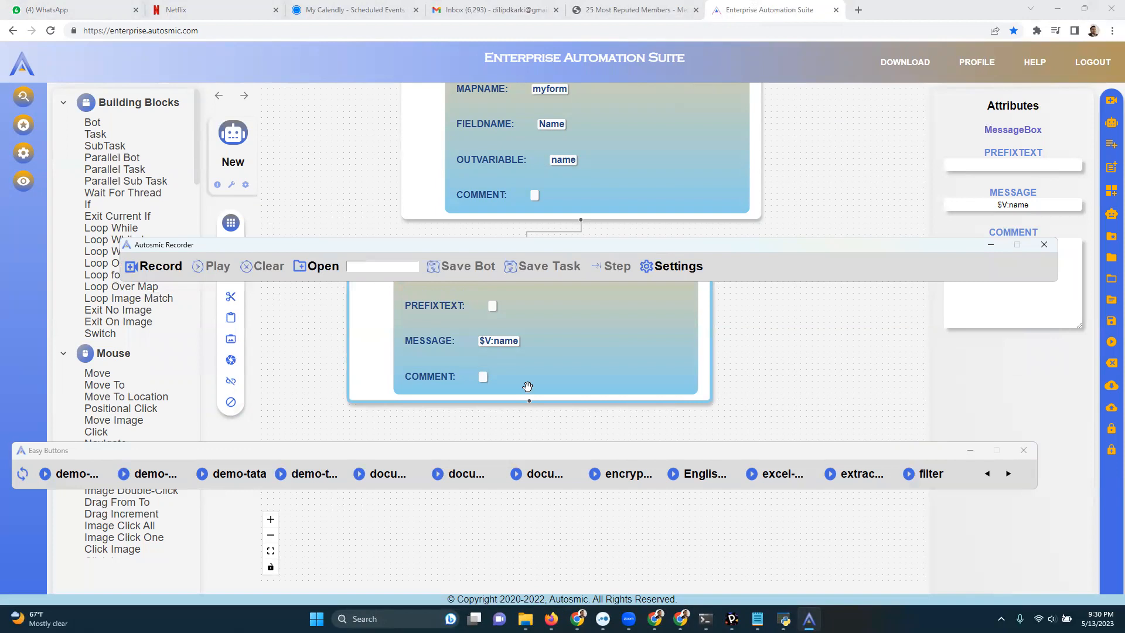
left_click(609, 449)
left_click_drag(610, 448, 674, 453)
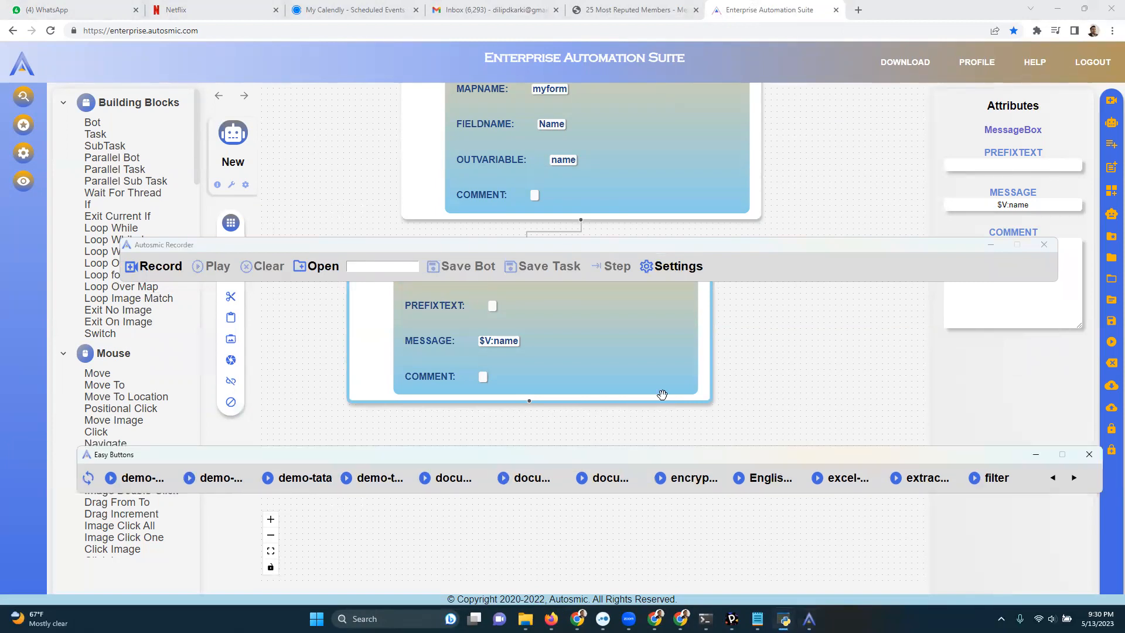
left_click(695, 244)
left_click_drag(695, 245, 651, 275)
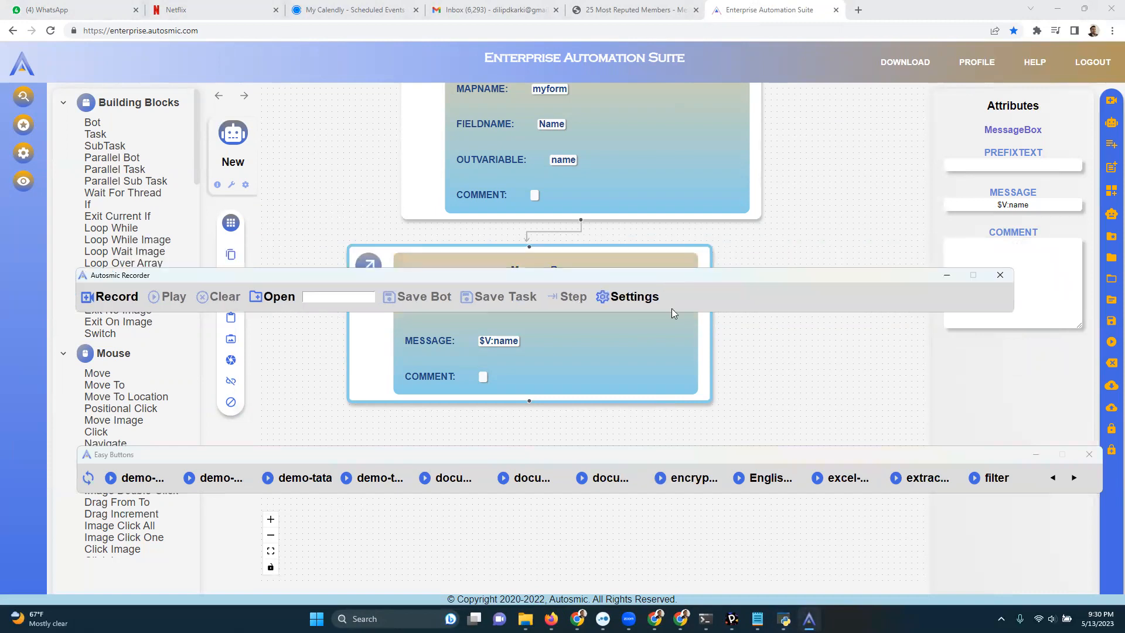
Record a bot that opens a new browser tab and runs a Google search for apples.
left_click(115, 304)
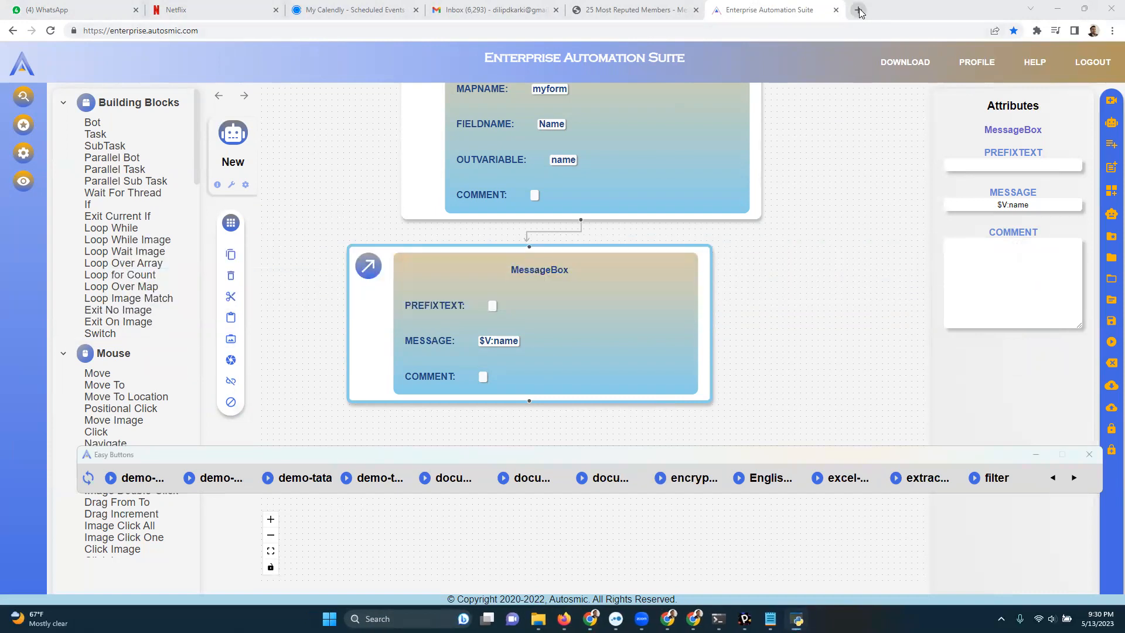
left_click(859, 10)
left_click(444, 247)
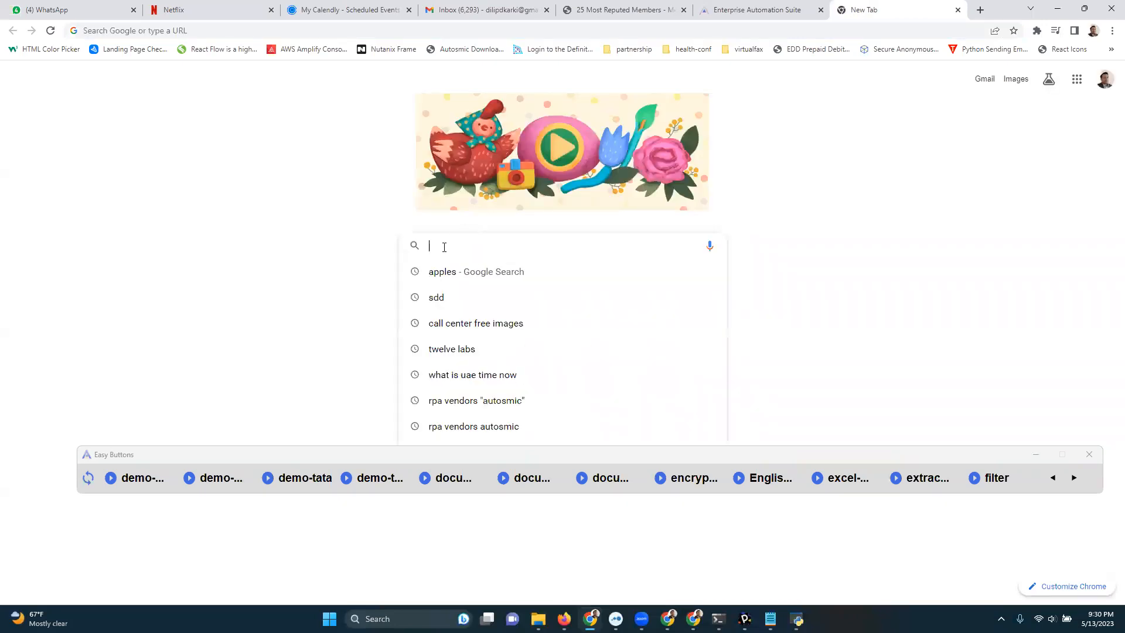
type("apples")
key("Return")
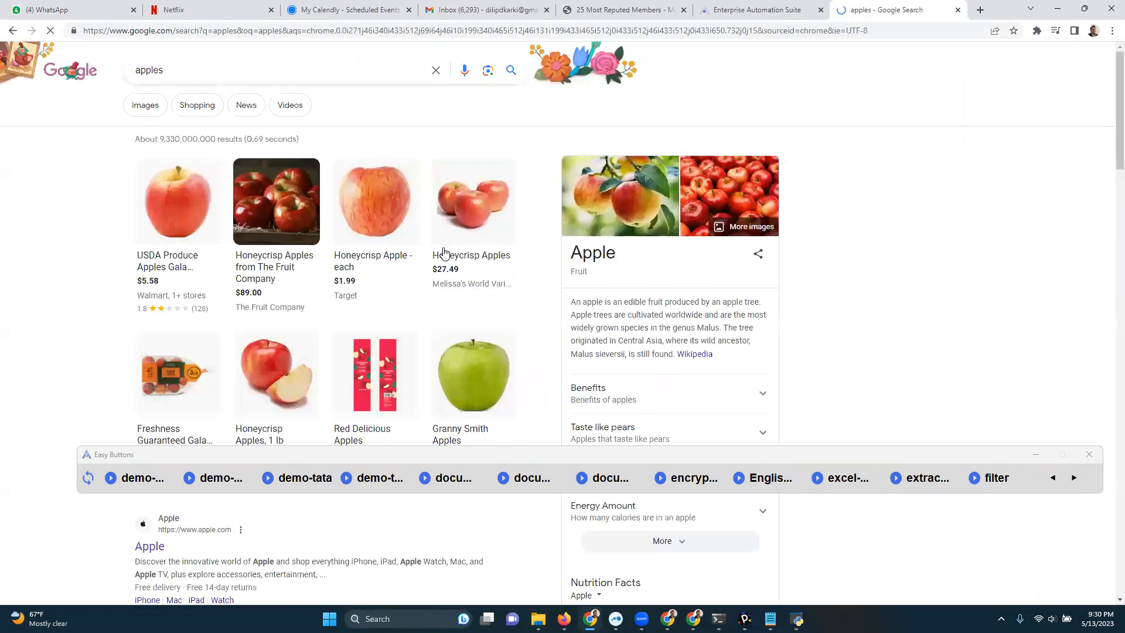
Close the search results tab and save the new recording as a bot named demo-training.
left_click(957, 9)
left_click(342, 294)
type("demo-training")
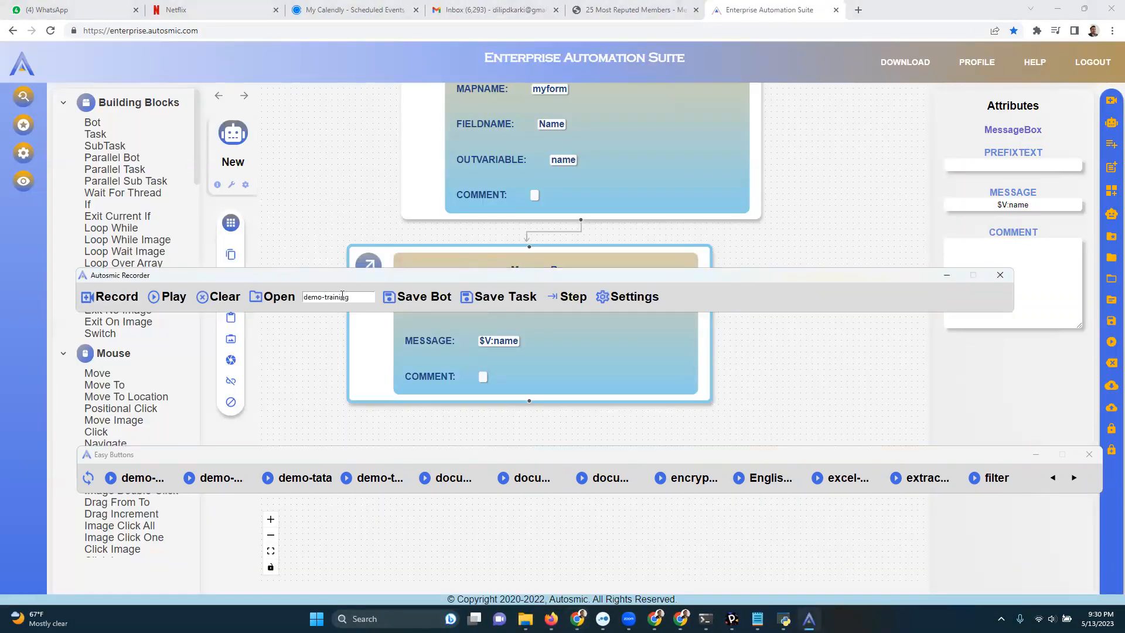
left_click(424, 297)
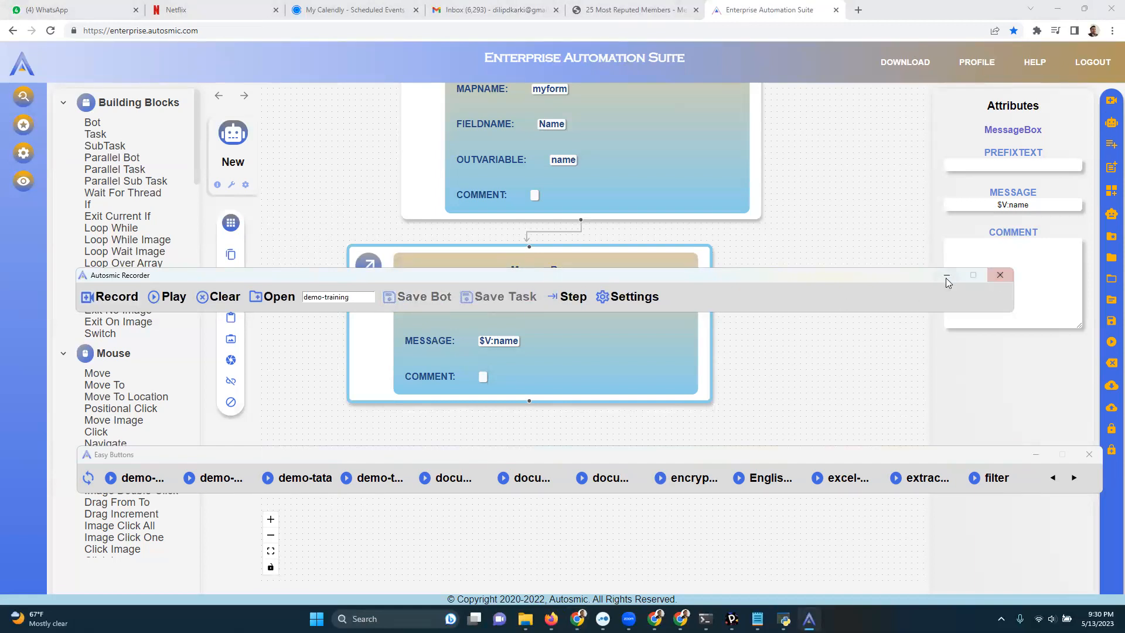
Run the saved demo-training bot from Easy Buttons to repeat the apples search, and close the resulting tab.
left_click(415, 455)
left_click(375, 484)
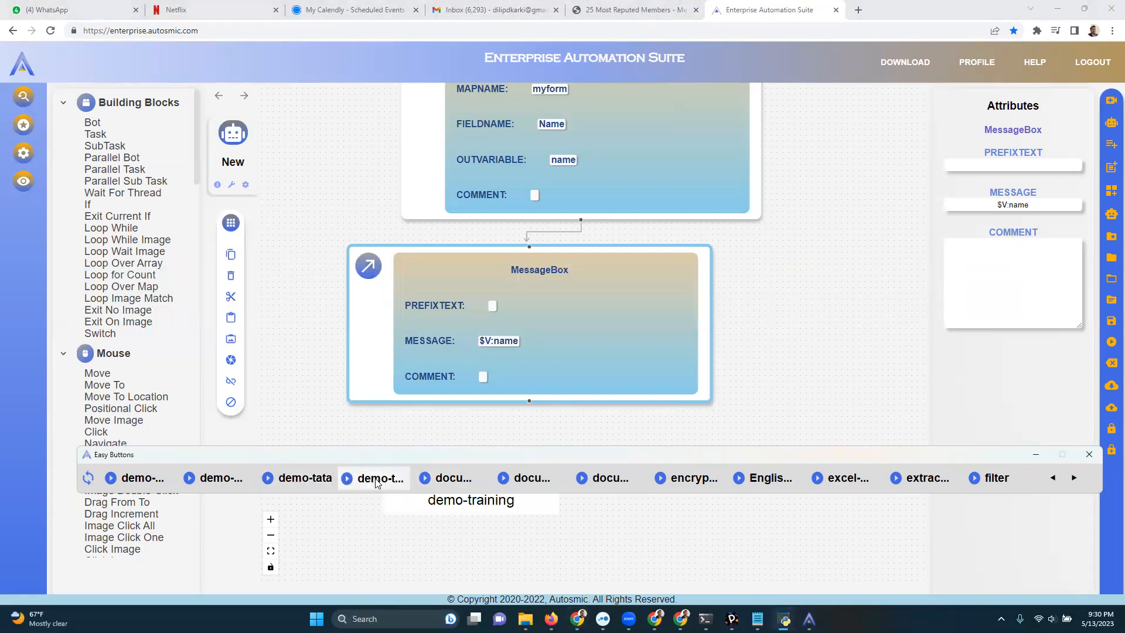
left_click(859, 10)
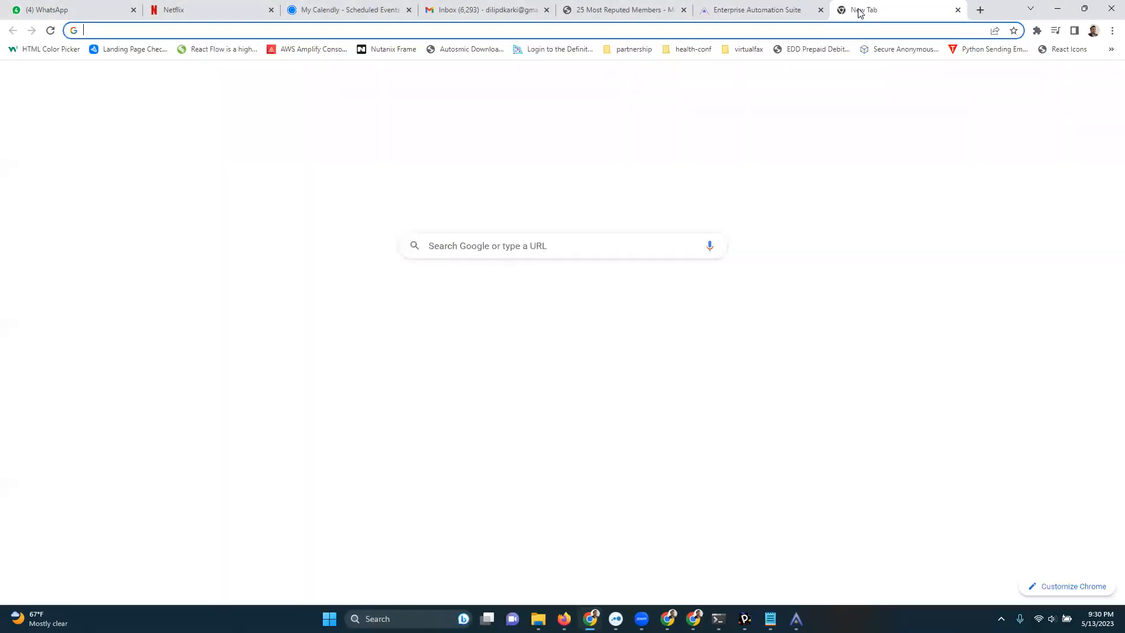
left_click(445, 246)
type("apples")
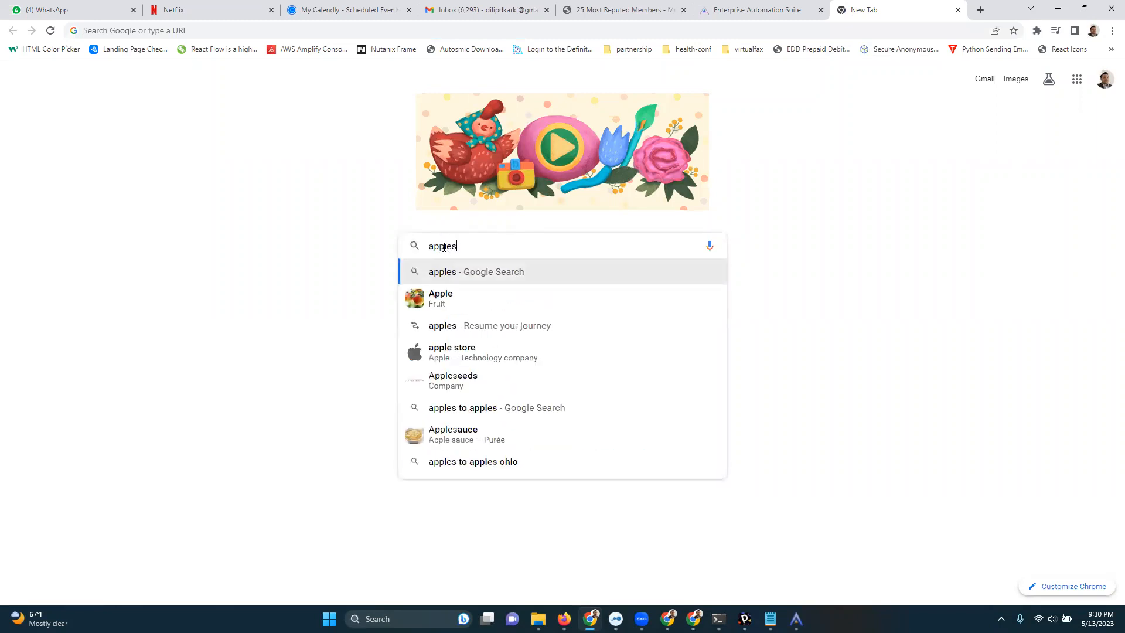
key("Return")
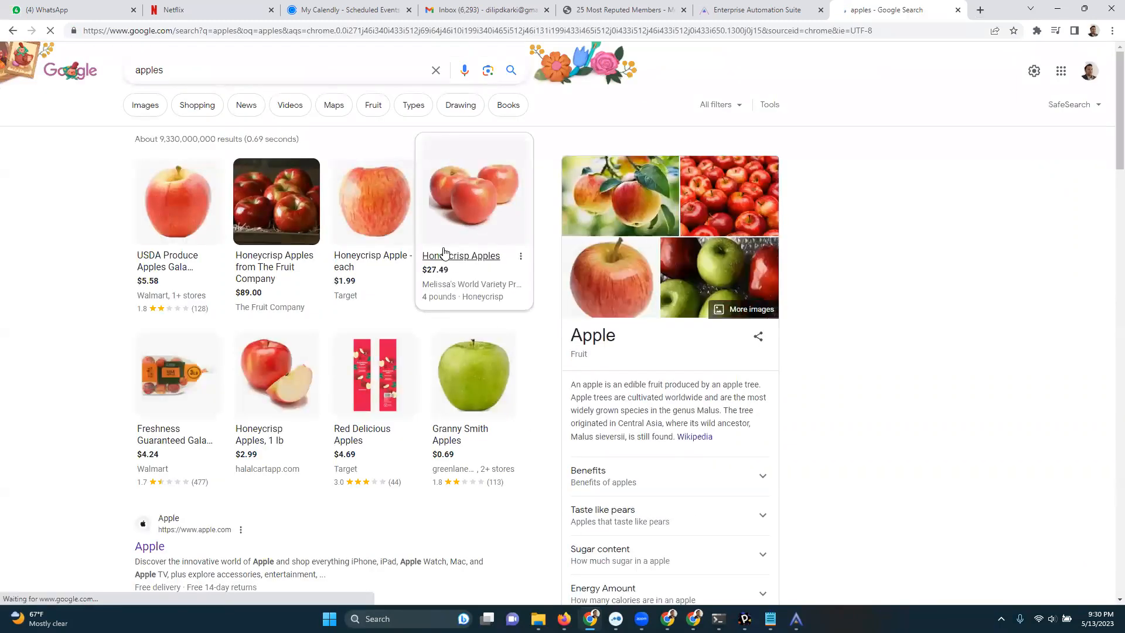
left_click(958, 10)
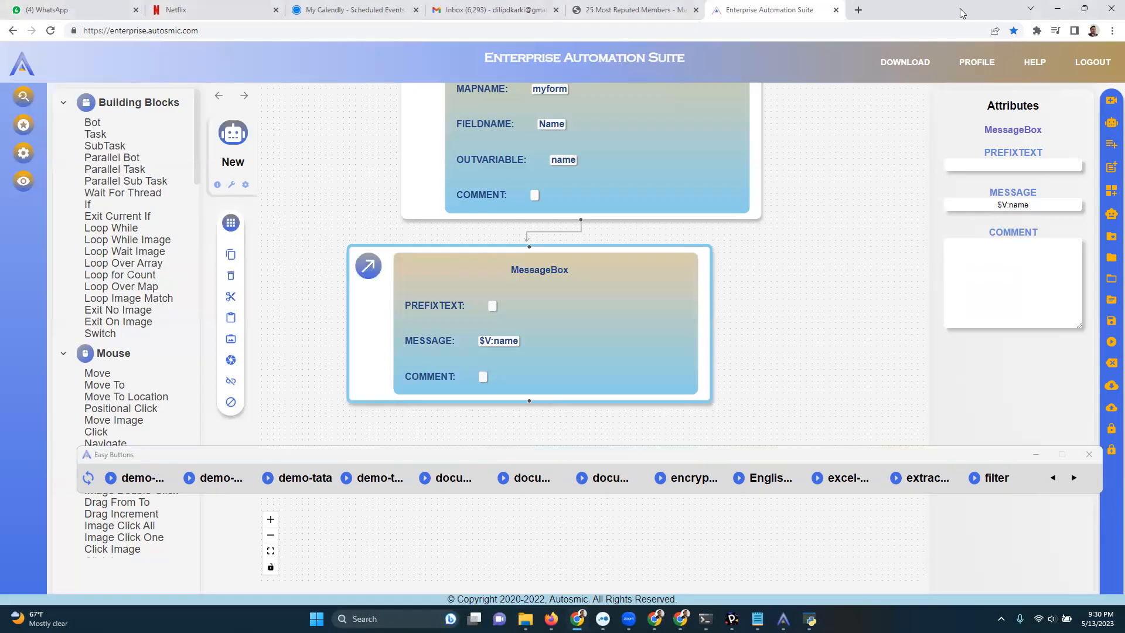
Bring back the Autosmic Recorder and place it just below the MessageBox fields, above a lowered Easy Buttons bar.
left_click(526, 456)
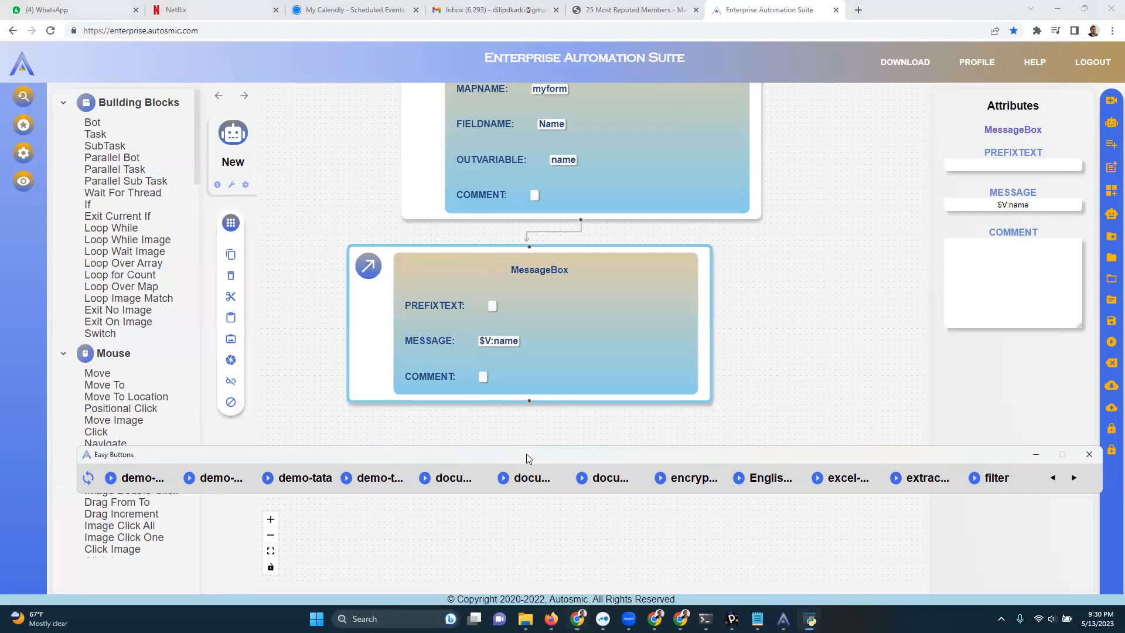
left_click_drag(522, 457, 517, 463)
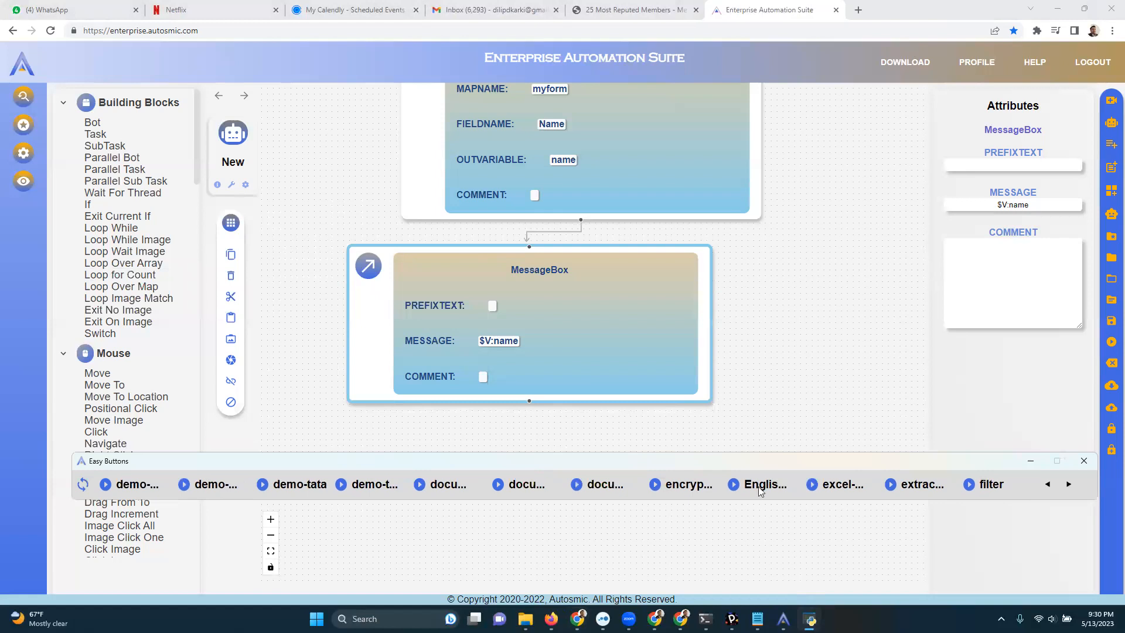
left_click(783, 619)
left_click(678, 475)
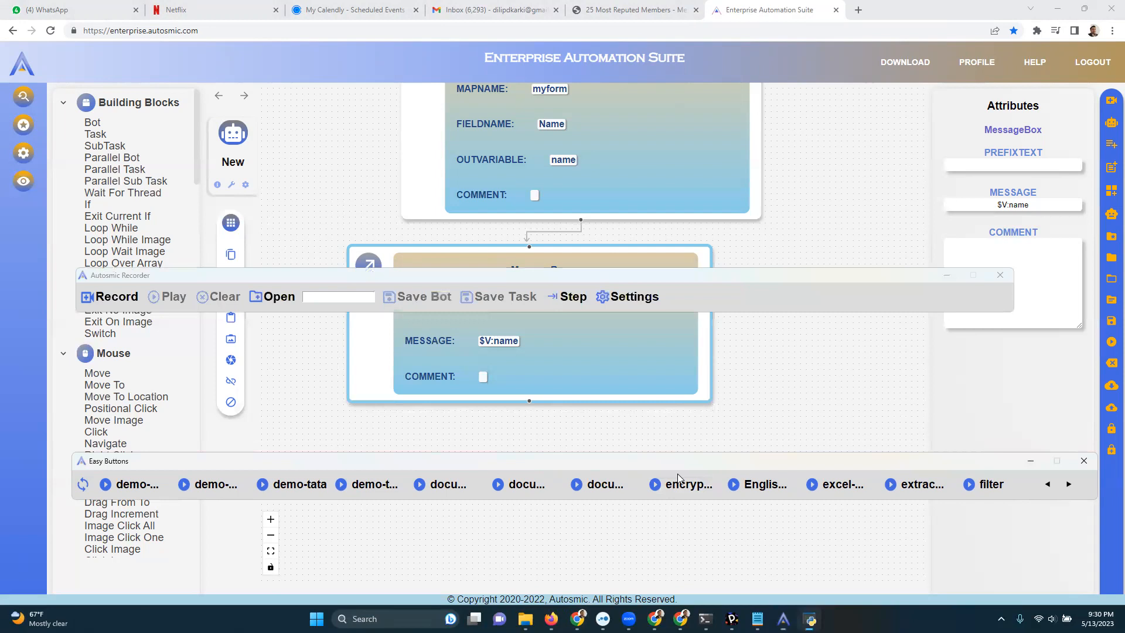
left_click_drag(679, 463, 657, 517)
left_click(599, 281)
left_click_drag(600, 282, 635, 395)
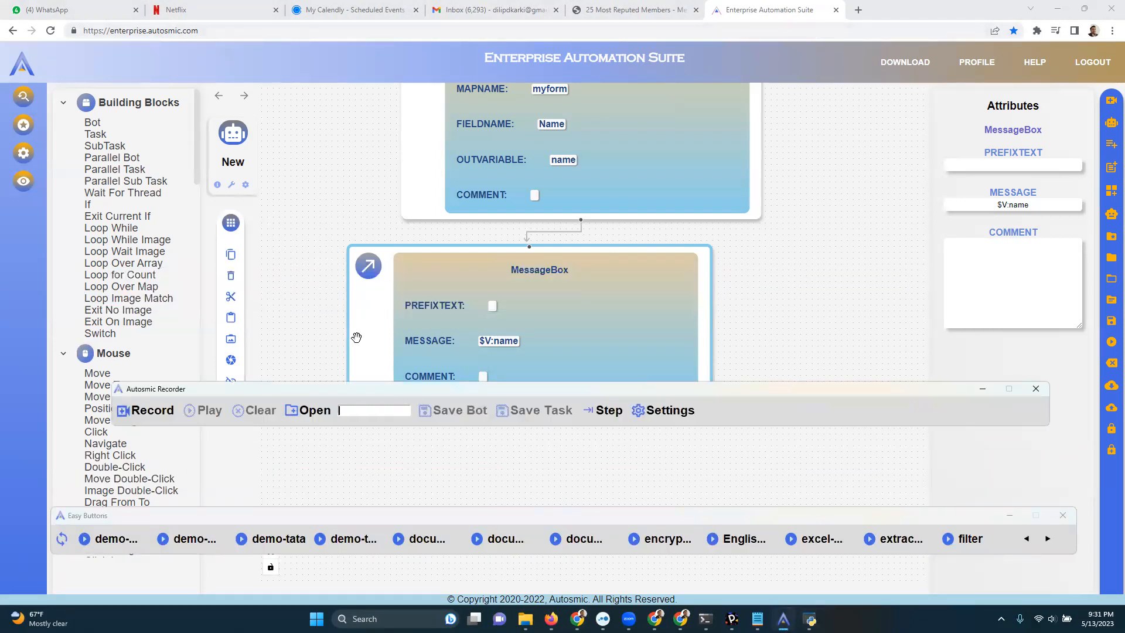
left_click(370, 415)
left_click_drag(384, 397, 381, 415)
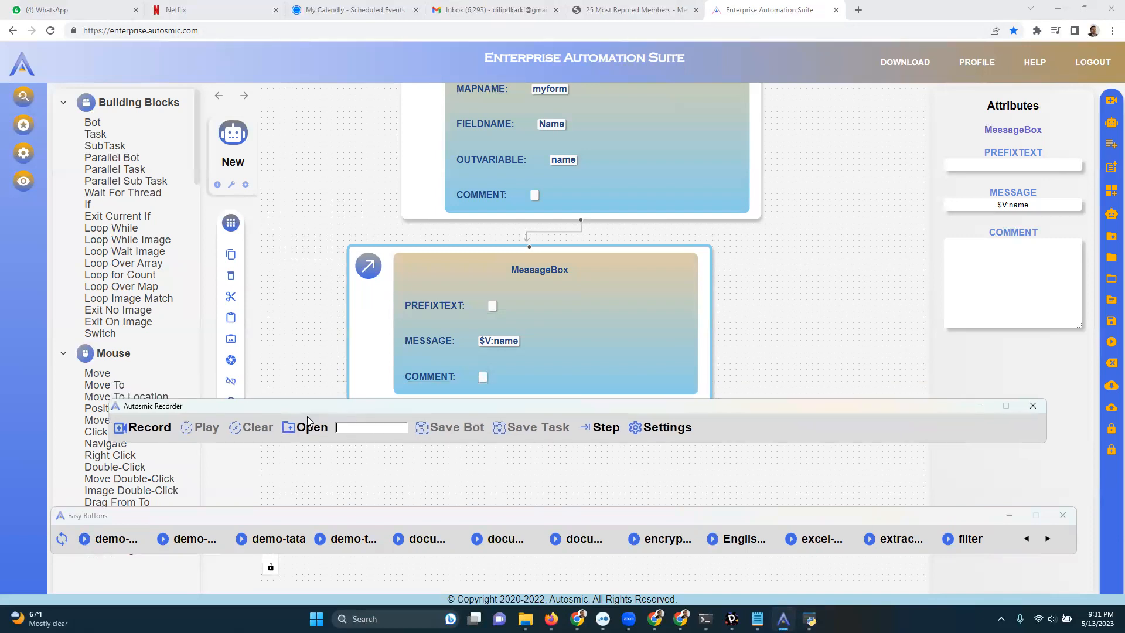
Record a new bot that opens a browser tab and inserts a dynamic field named searchText in the Google search box.
left_click(154, 431)
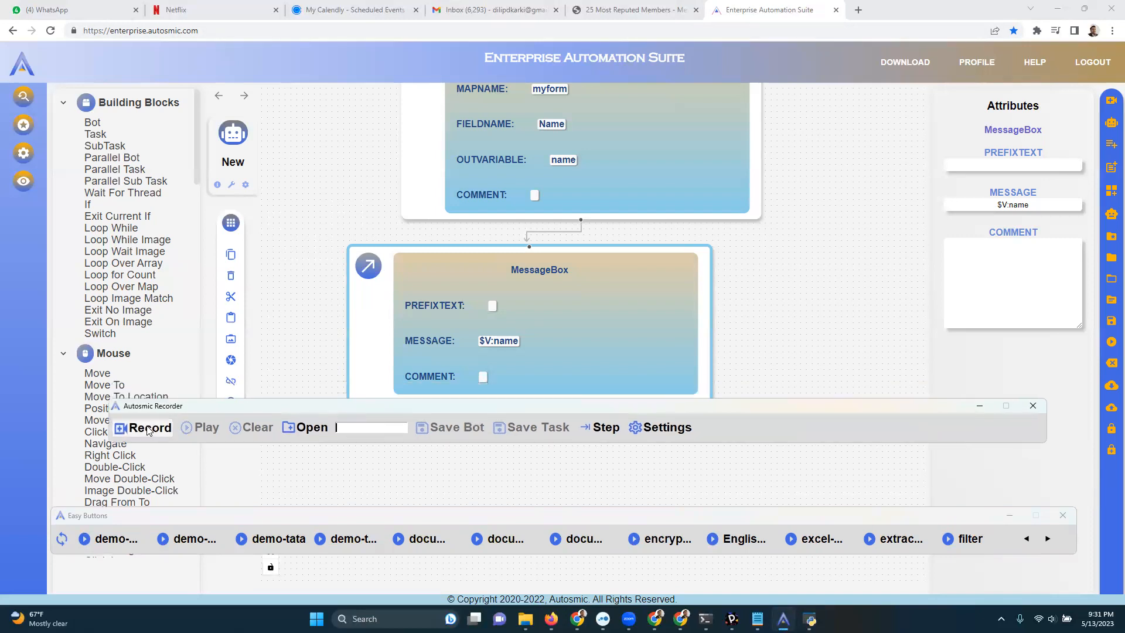
left_click(859, 10)
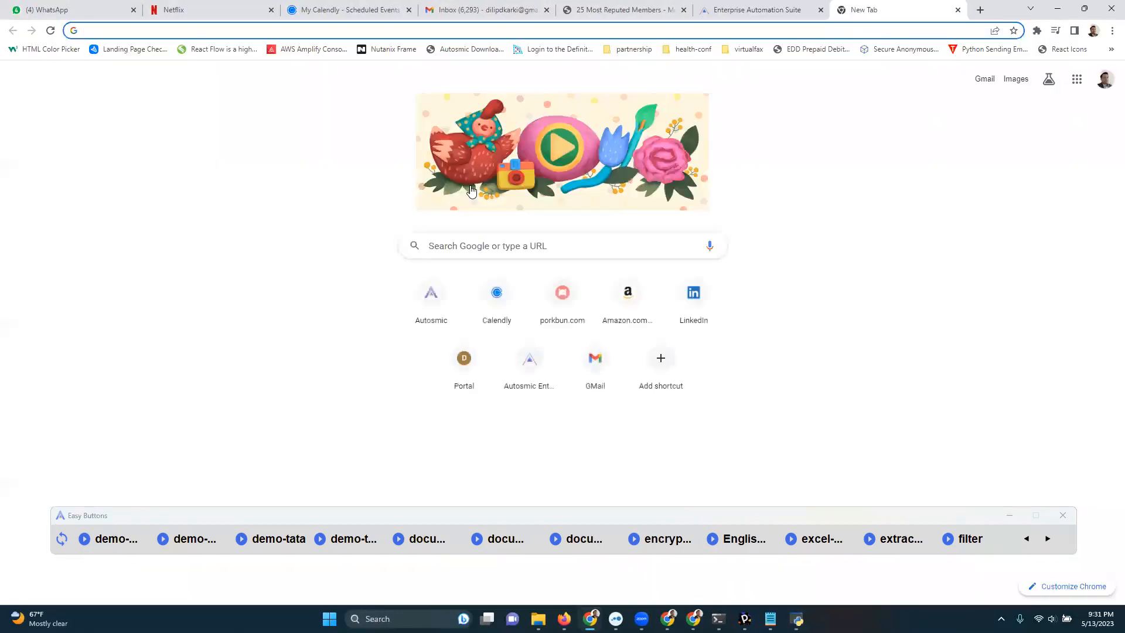
left_click(442, 246)
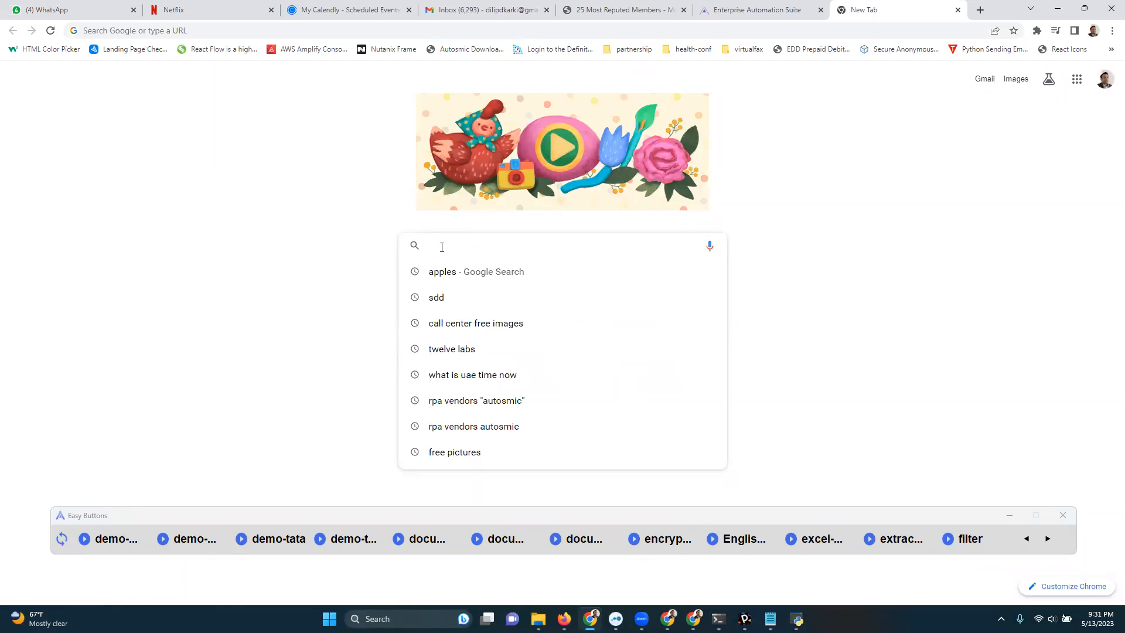
key("F2")
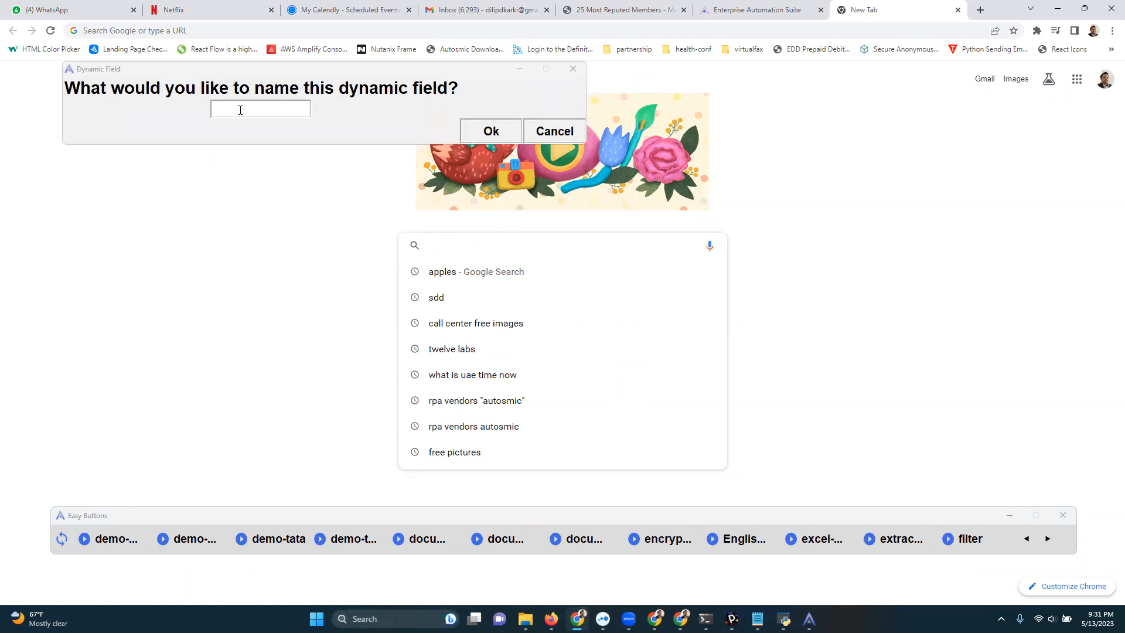
left_click(240, 111)
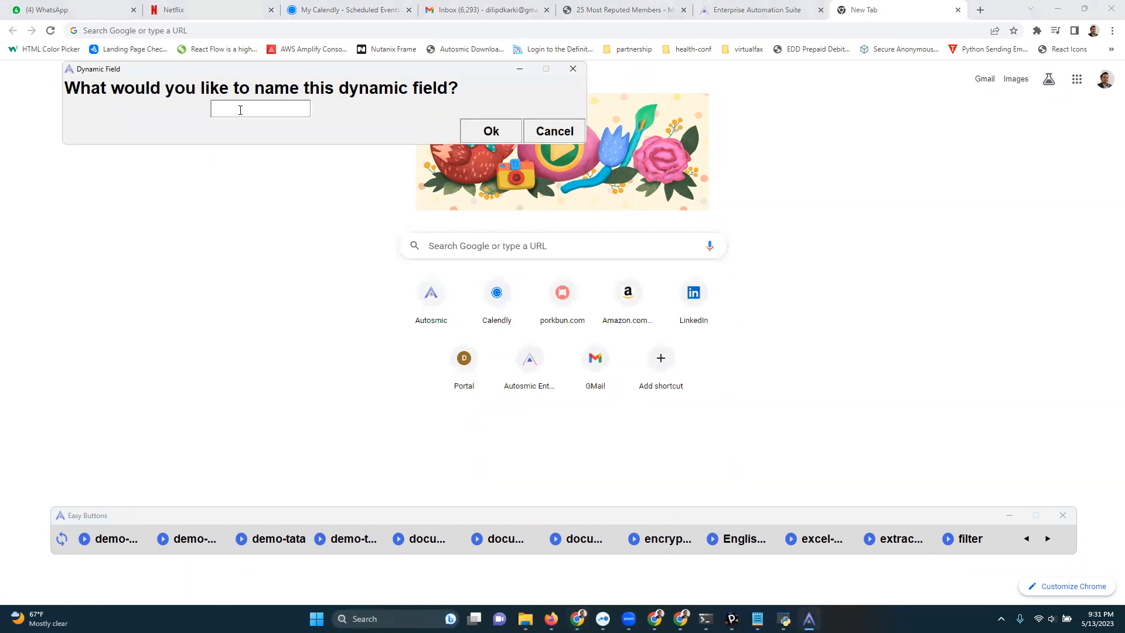
type("searchText")
left_click(485, 128)
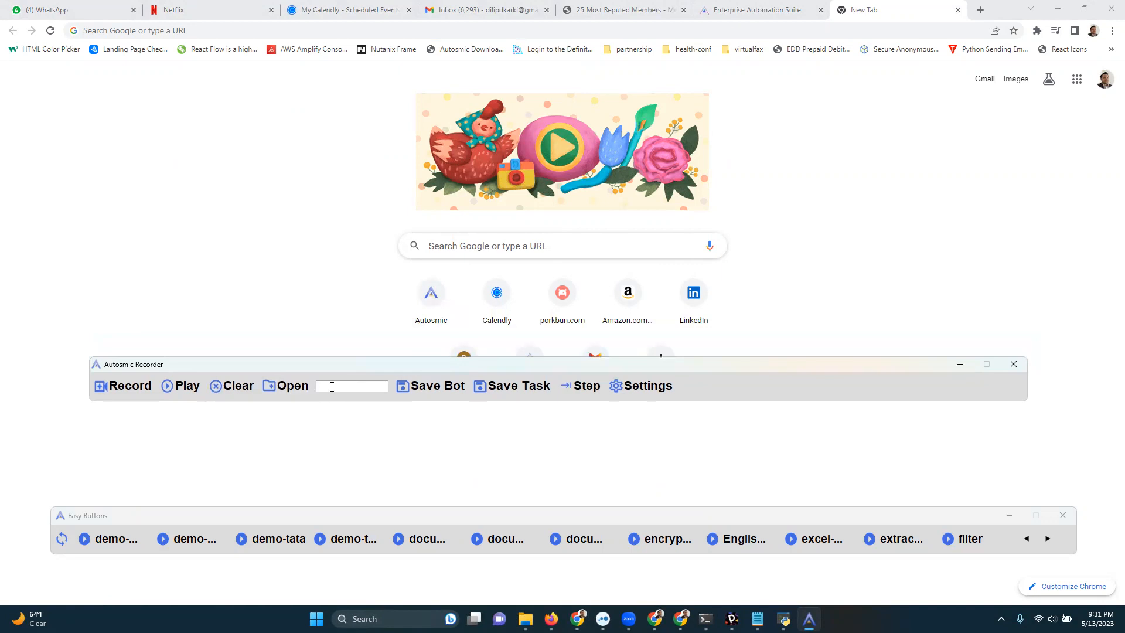
Close the new browser tab and move the Autosmic Recorder bar just below the MessageBox block.
left_click(958, 10)
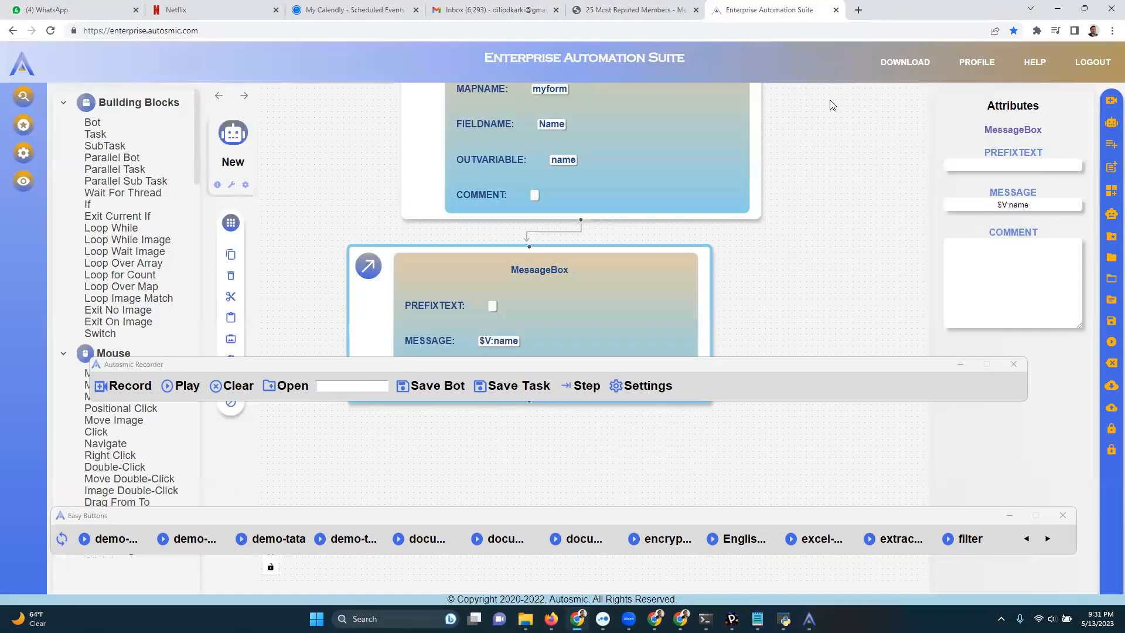
left_click(522, 369)
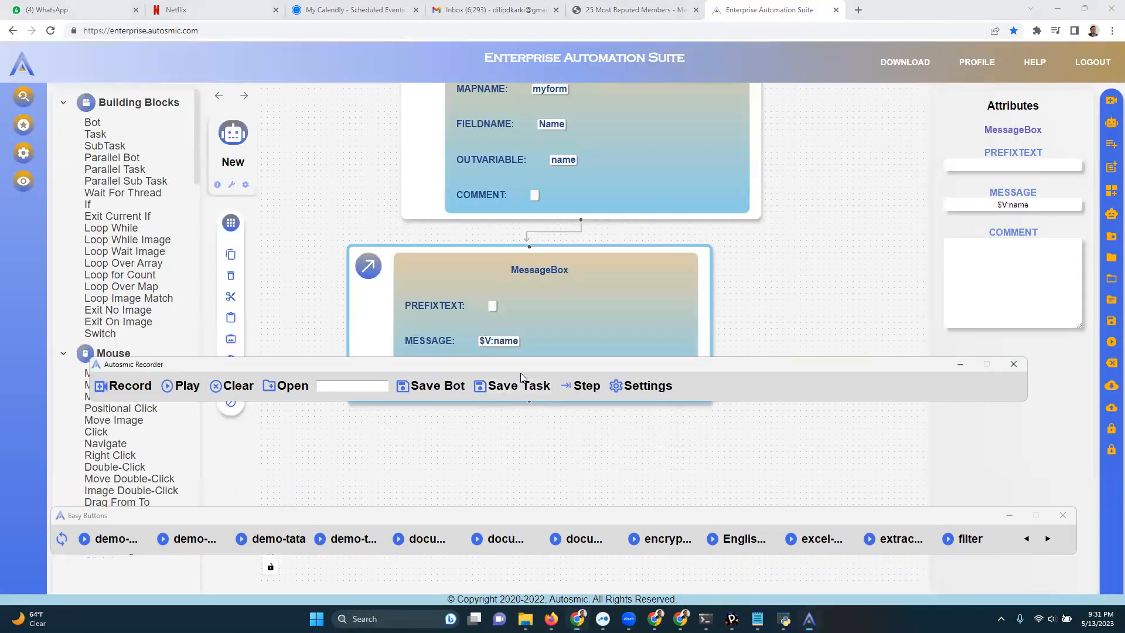
left_click_drag(521, 373, 525, 433)
Play back the new recording to run its Google search in a fresh tab, and return to the new tab page.
left_click(181, 449)
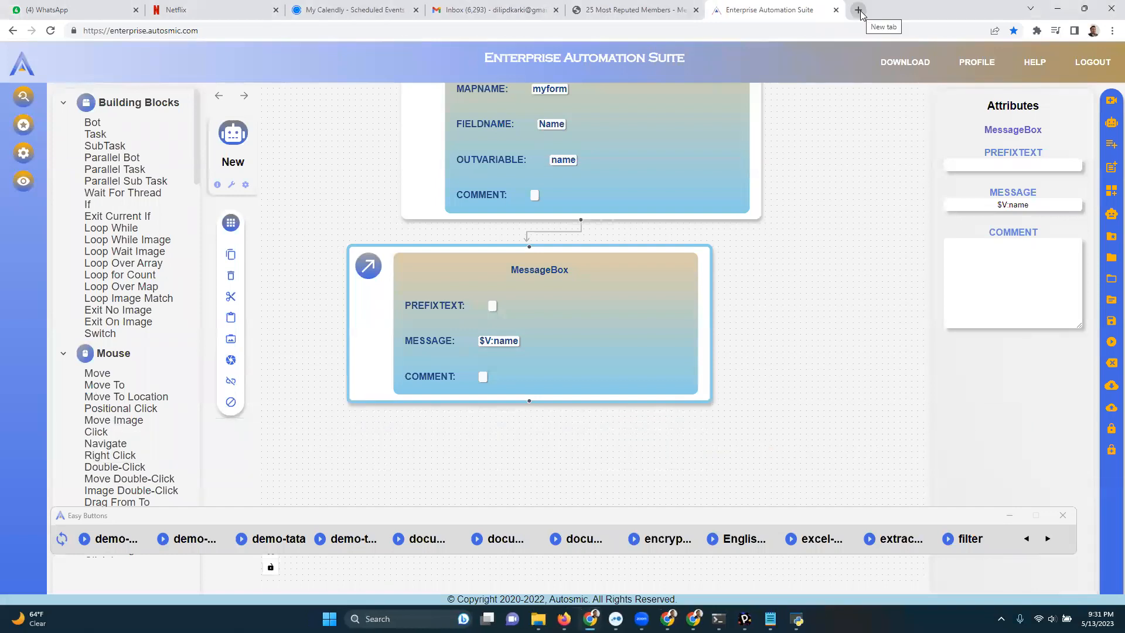
left_click(859, 10)
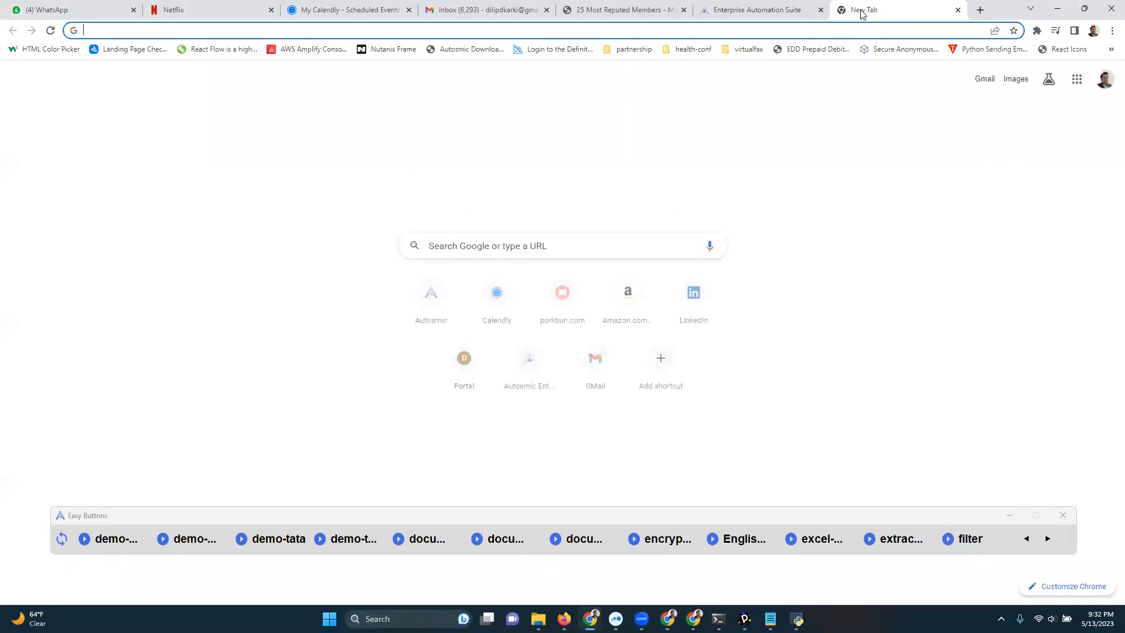
left_click(442, 246)
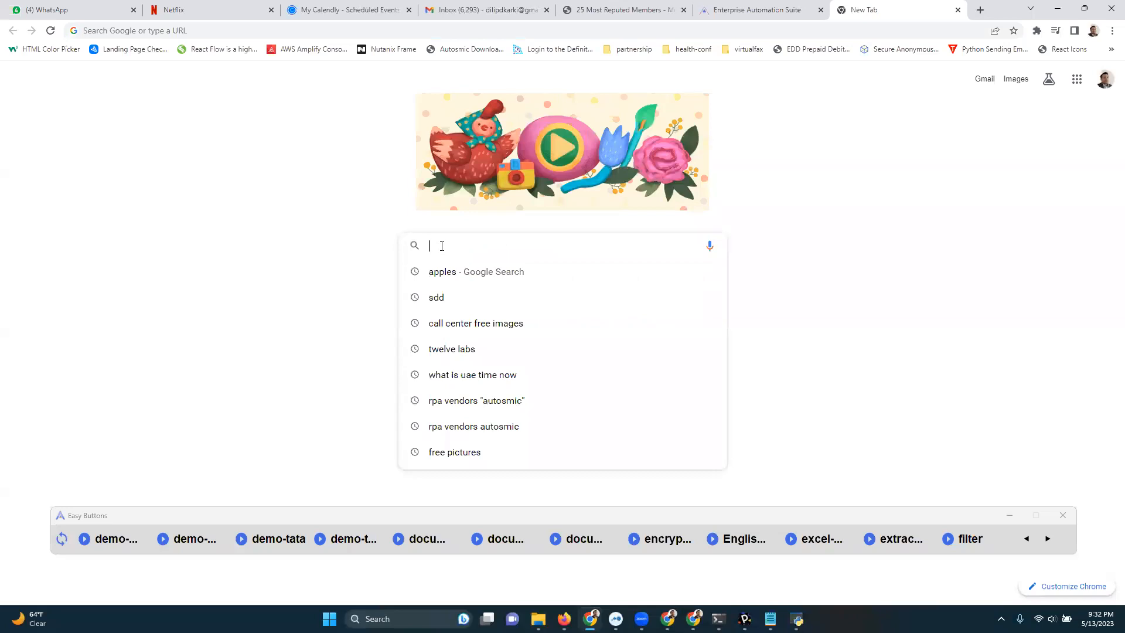
type("I")
key("Return")
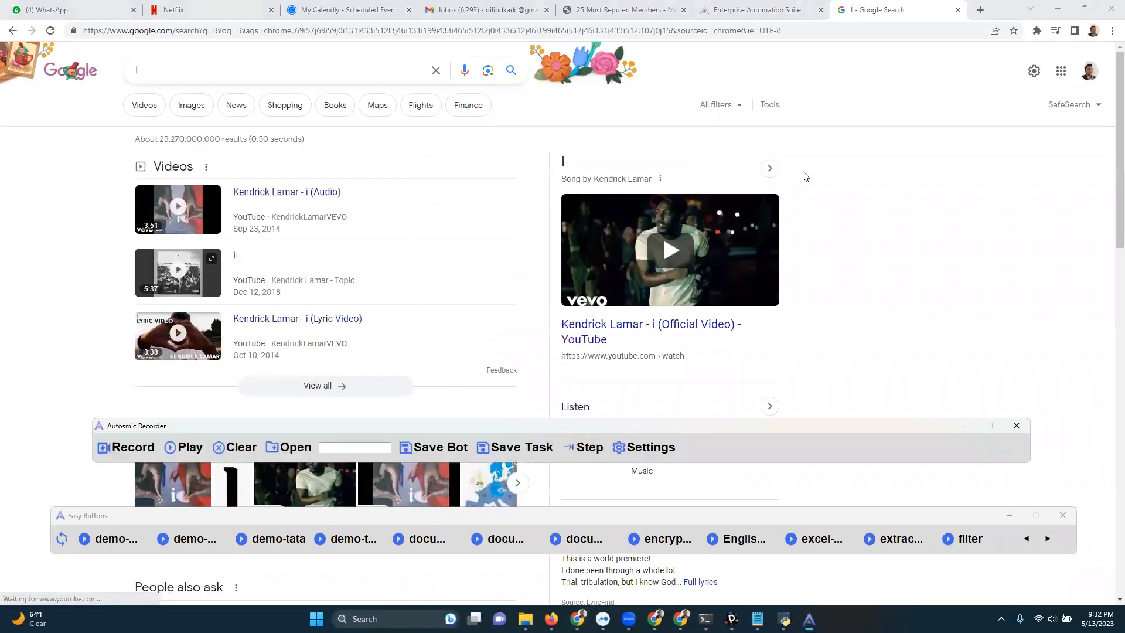
left_click(11, 31)
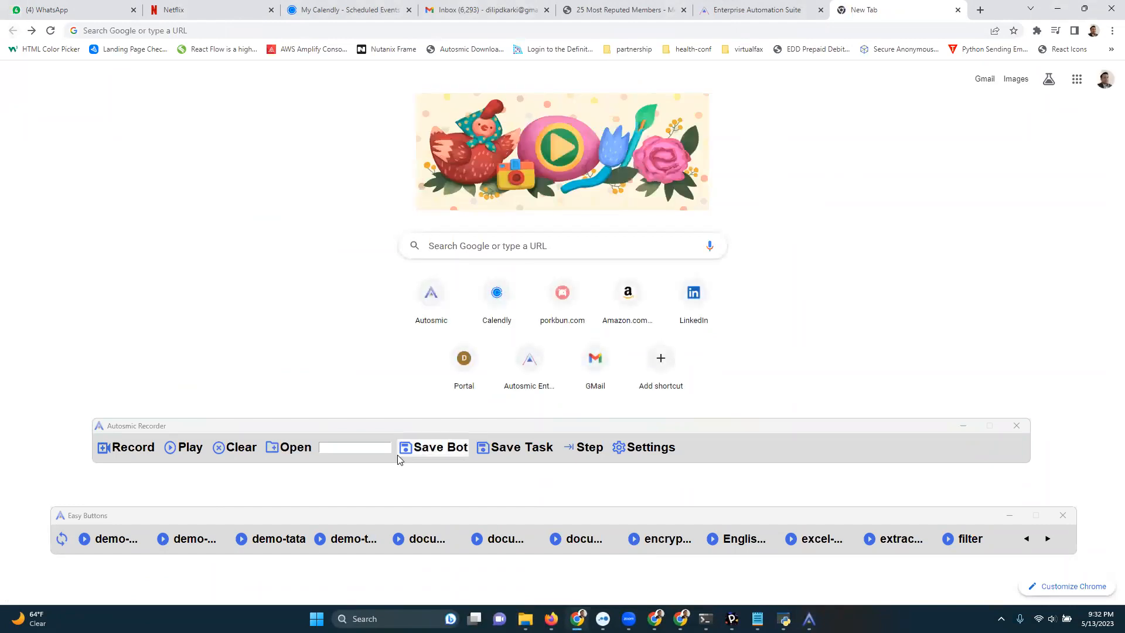
Save the recording as a bot named demo-training.
left_click(364, 447)
type("demo-training")
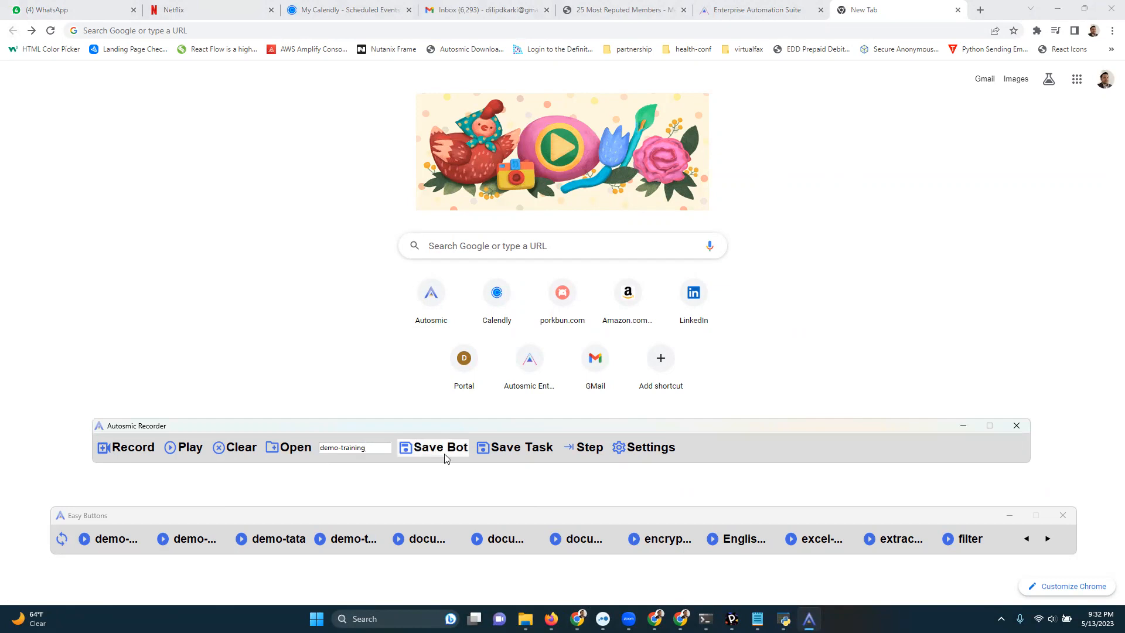
left_click(448, 452)
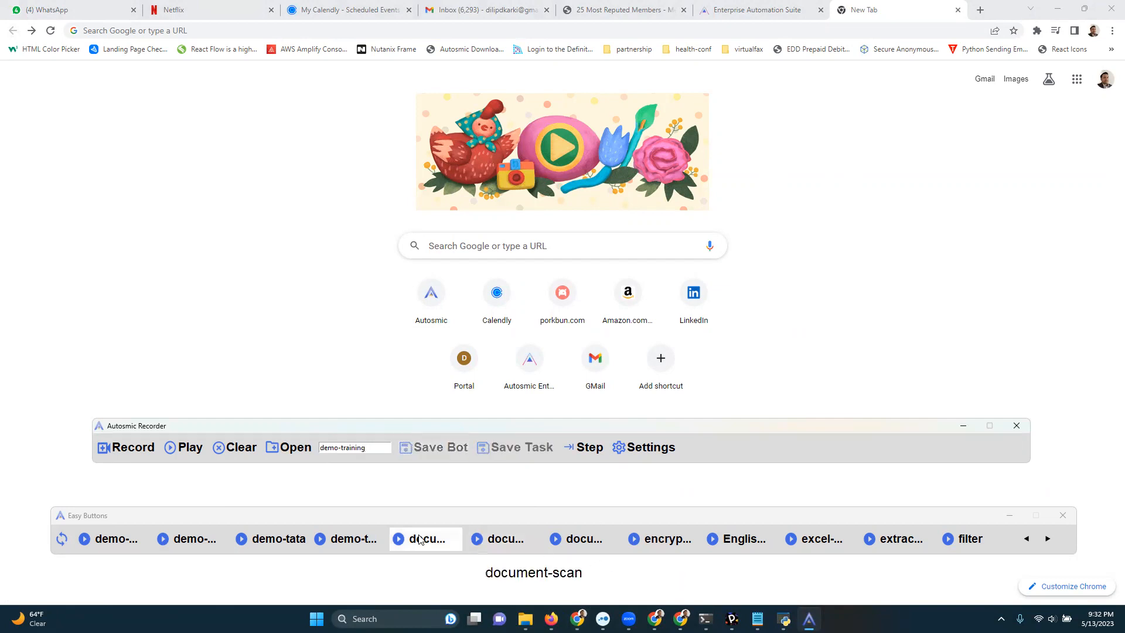
Run the demo-training bot from Easy Buttons and submit bannanas as the searchText value for its Google search.
left_click(355, 539)
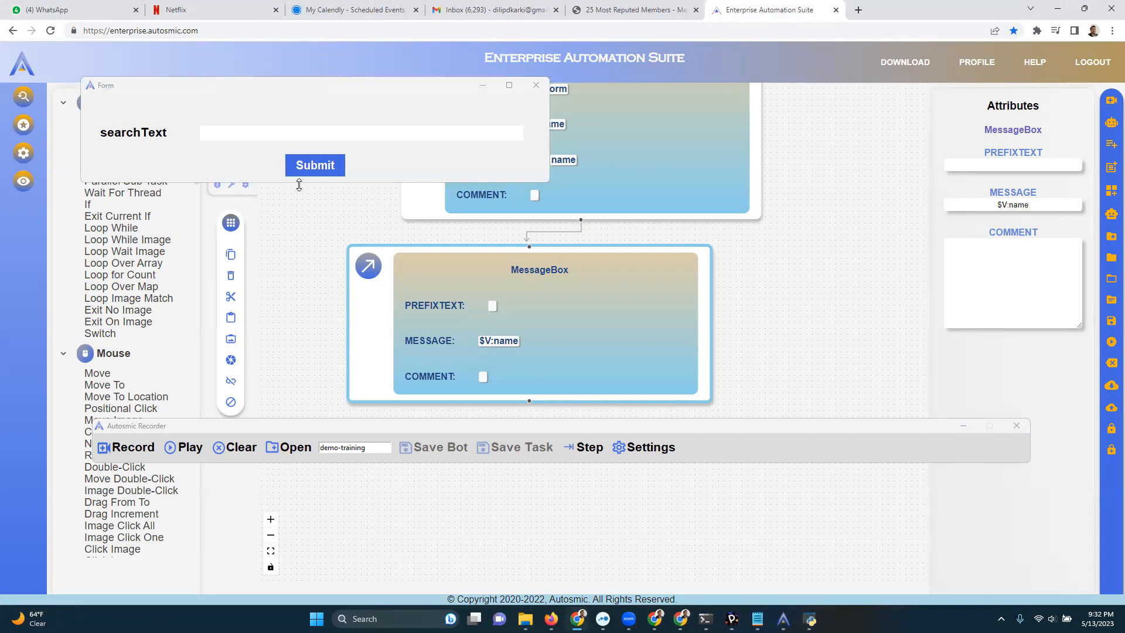
left_click(206, 132)
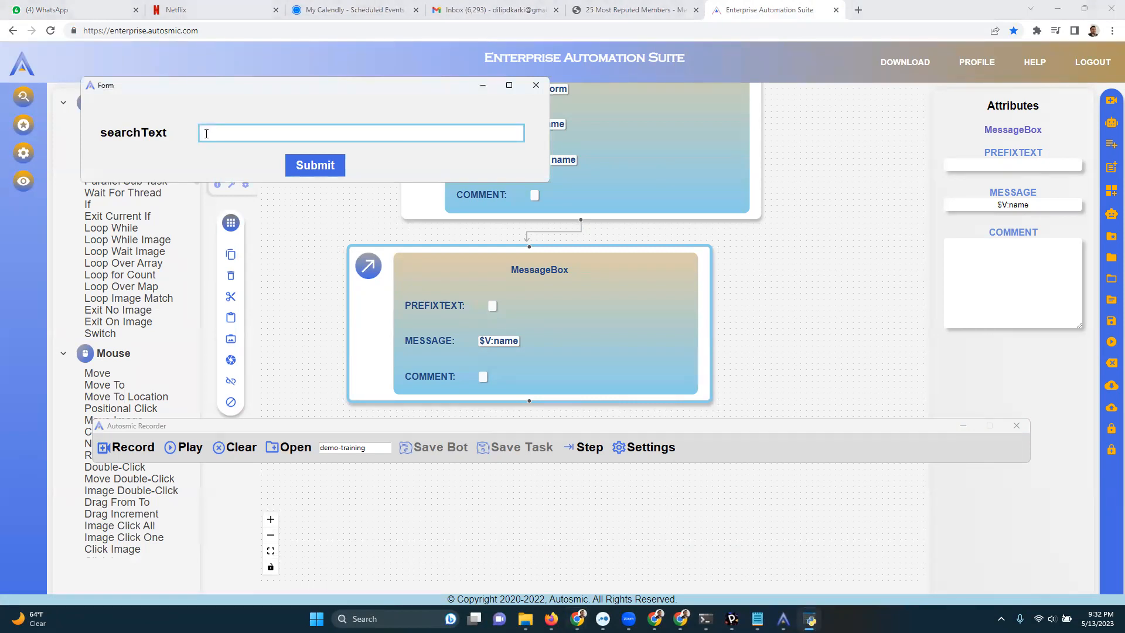
type("bannanas")
left_click(333, 160)
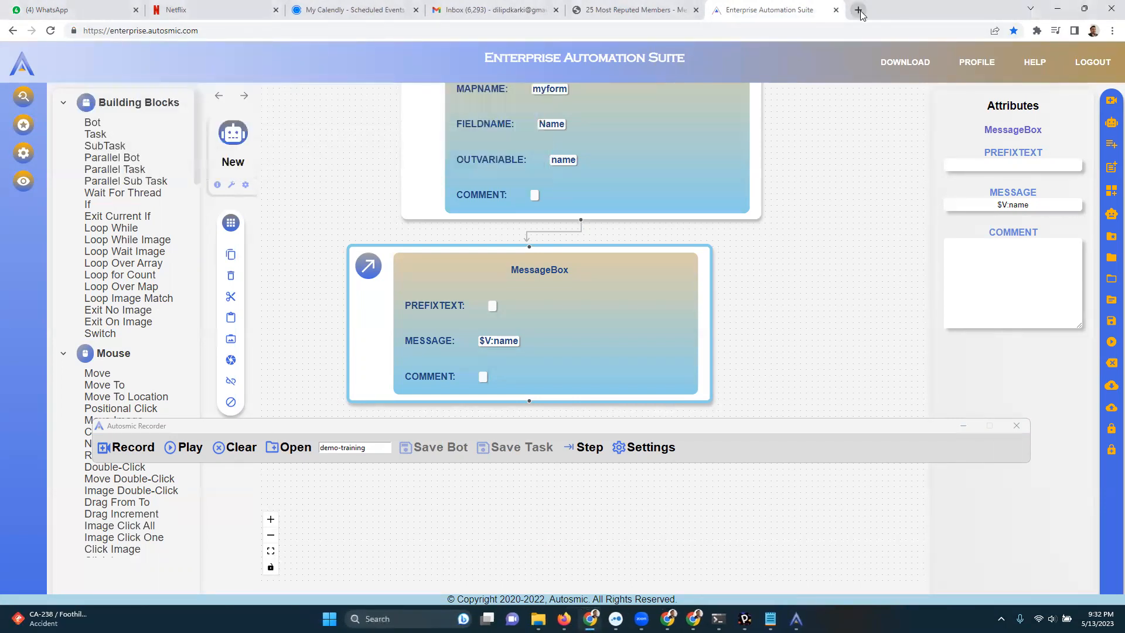
left_click(858, 10)
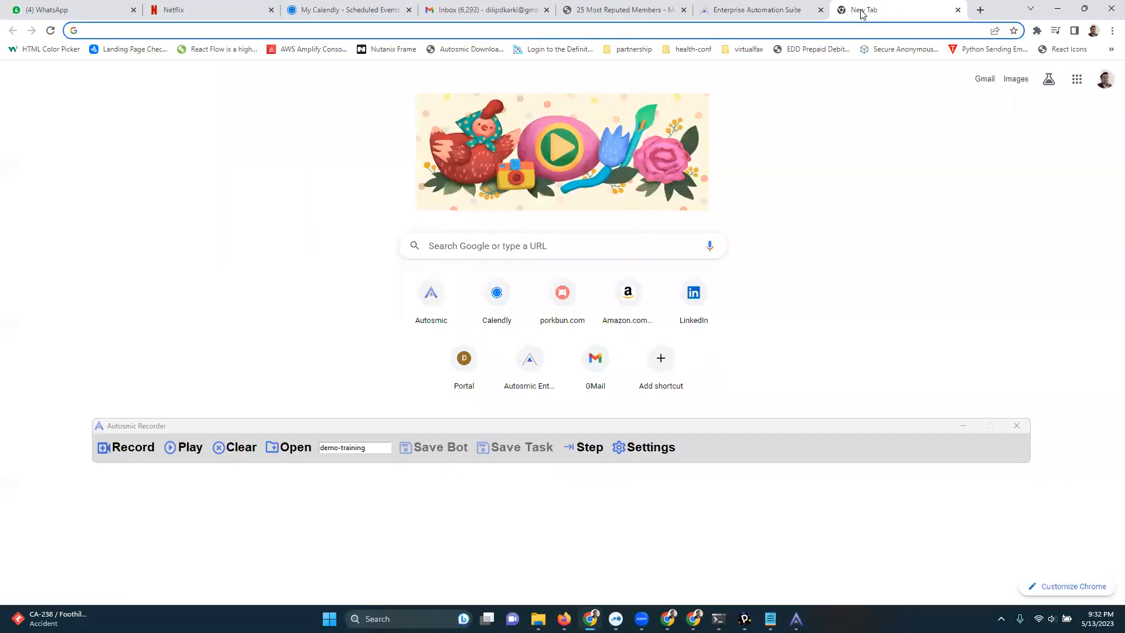
left_click(442, 246)
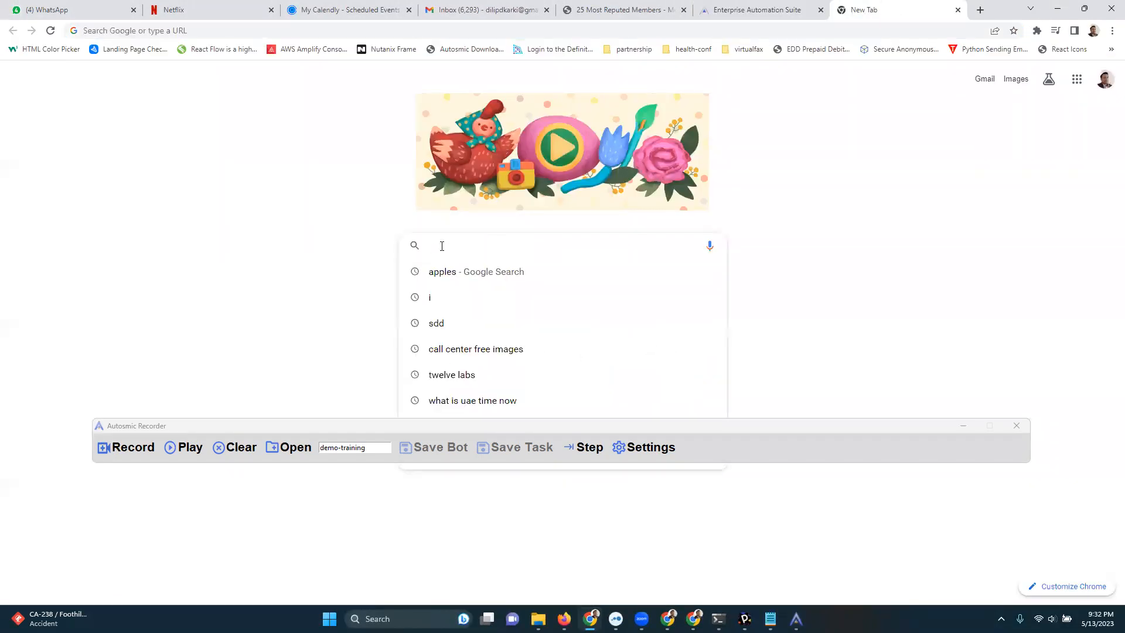
type("bannanas")
key("Return")
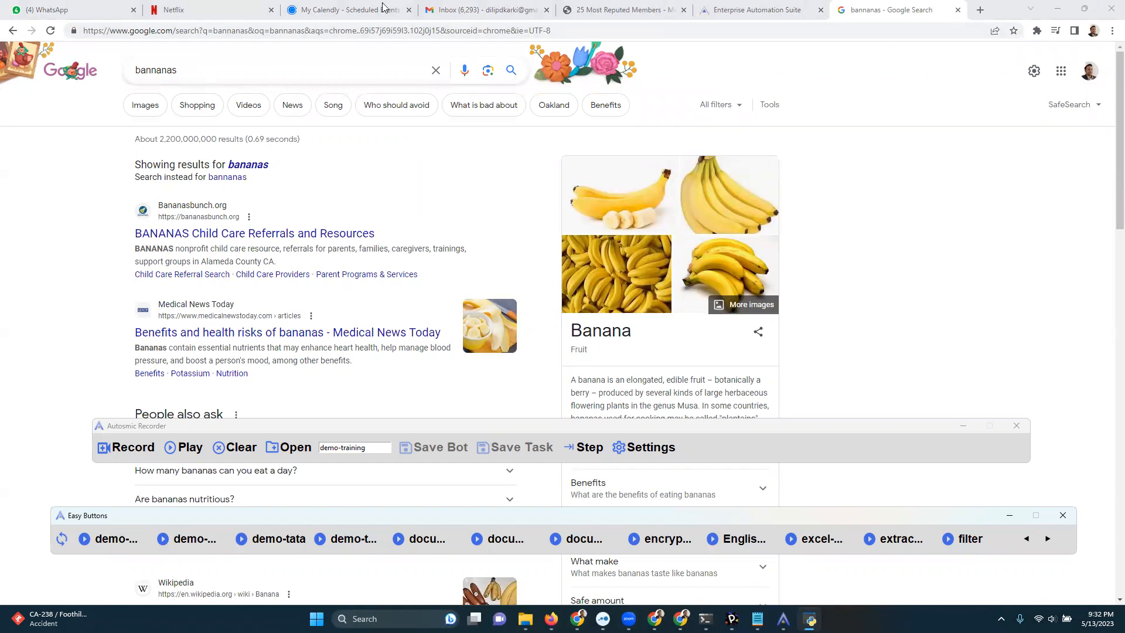
Go back from the bannanas search results to the new tab page and close that tab.
left_click(17, 31)
left_click(14, 31)
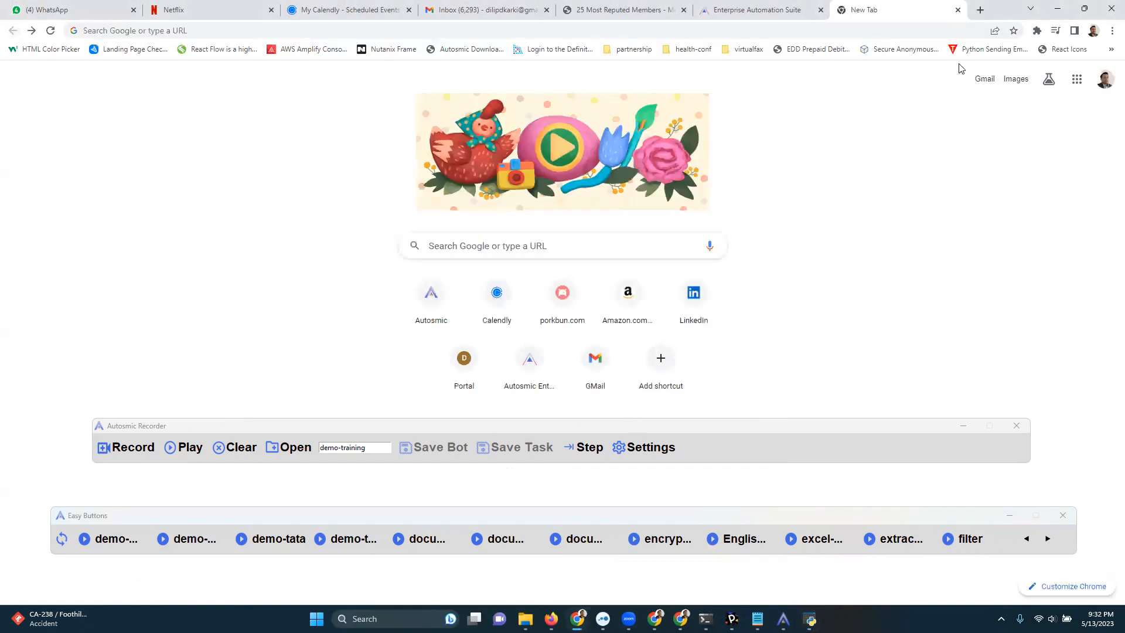
left_click(958, 10)
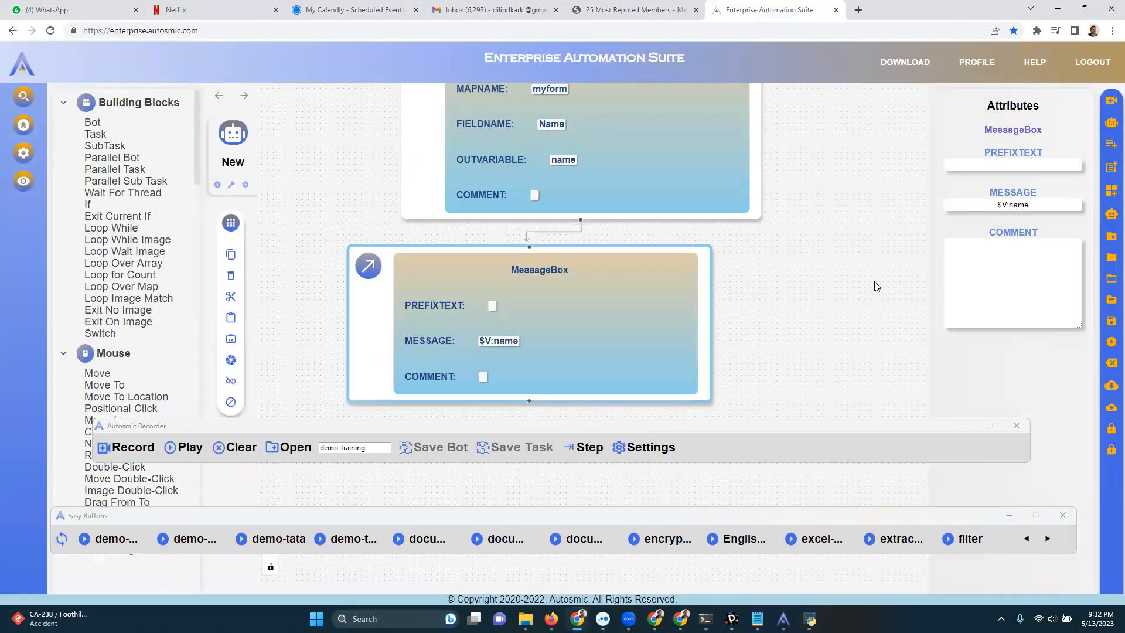
Clear the loaded recording and the demo-training name from the Autosmic Recorder.
left_click(977, 432)
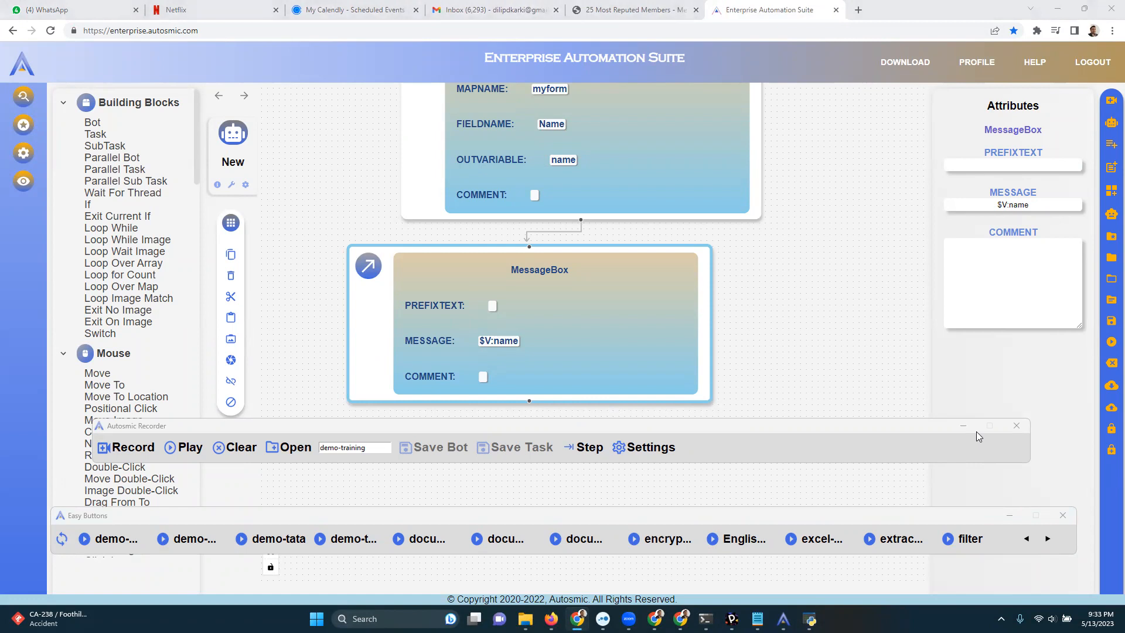
left_click(382, 449)
key("Delete")
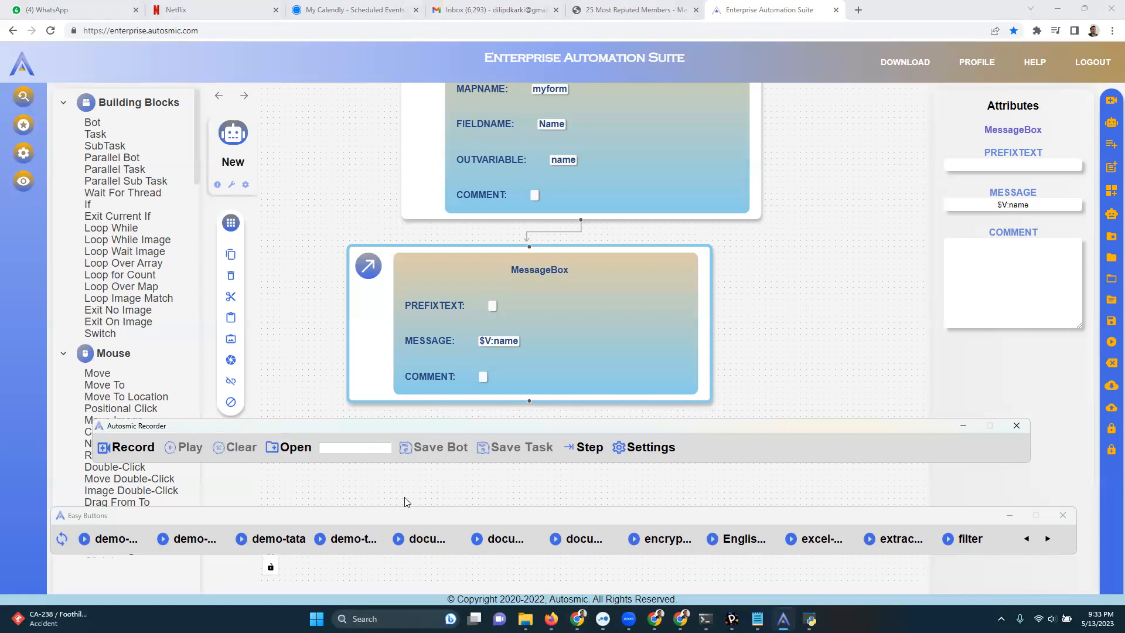
Lower the Autosmic Recorder and Easy Buttons bars to uncover the canvas below the MessageBox block.
left_click_drag(400, 431, 361, 467)
left_click_drag(416, 518, 404, 546)
left_click(444, 466)
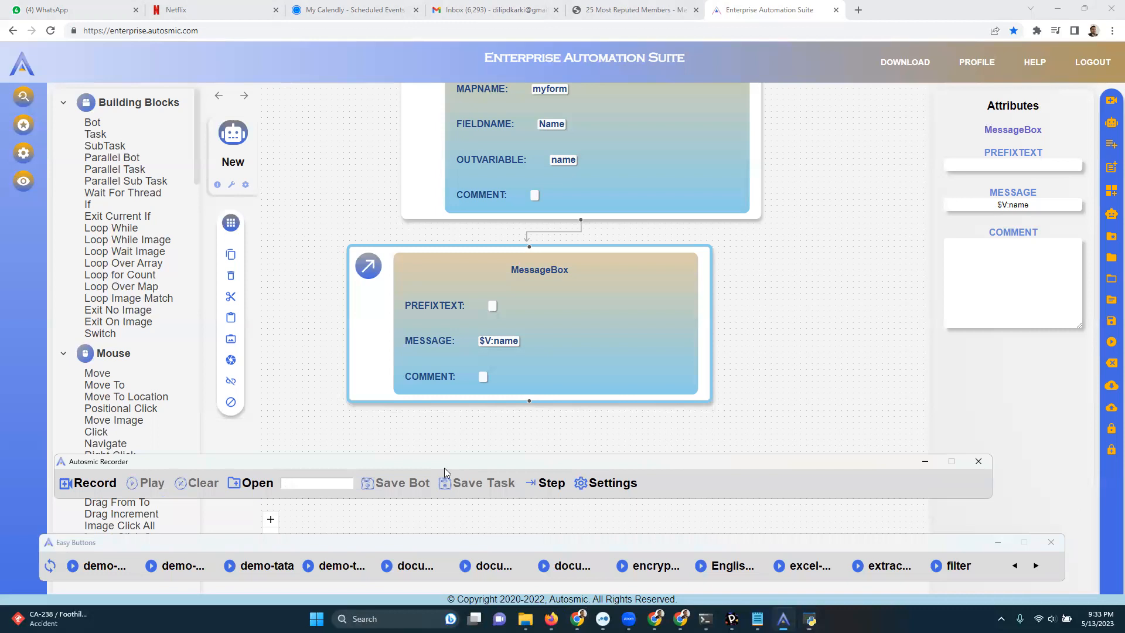
left_click_drag(444, 468, 428, 495)
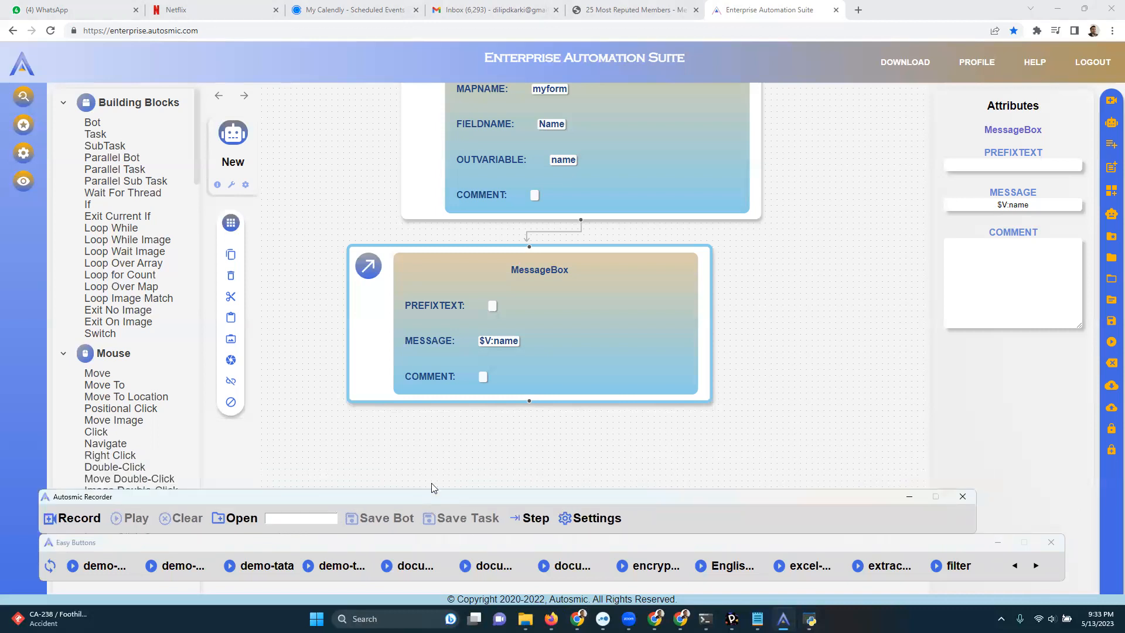
left_click_drag(432, 492, 452, 487)
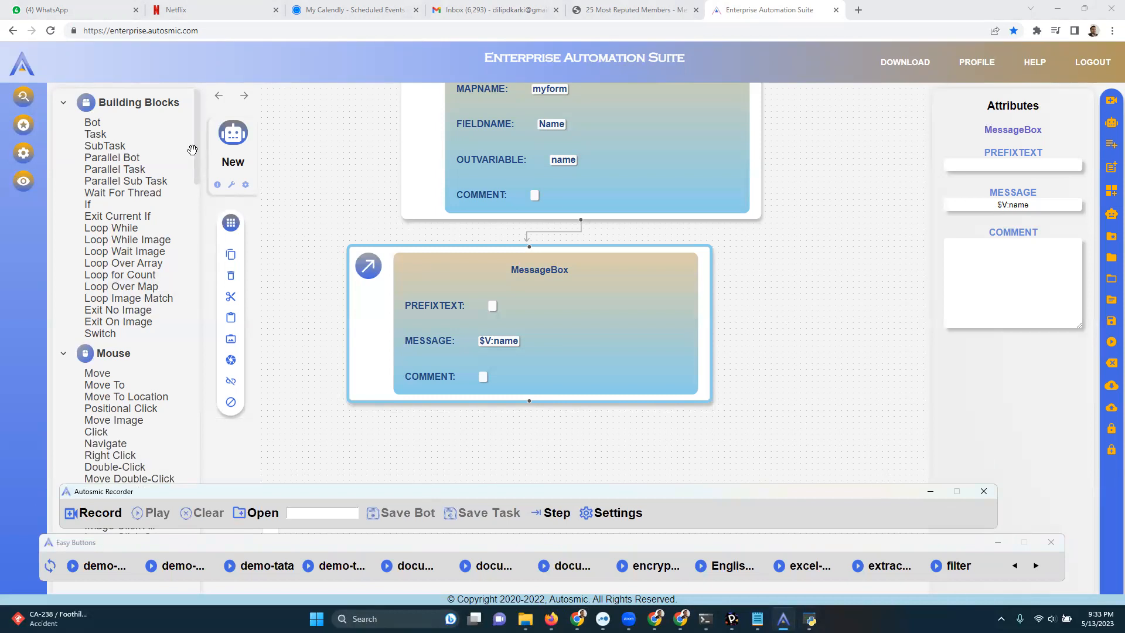
Look through the block library from the File category down to the Excel and User Interaction blocks.
left_click_drag(197, 149, 212, 311)
left_click(132, 197)
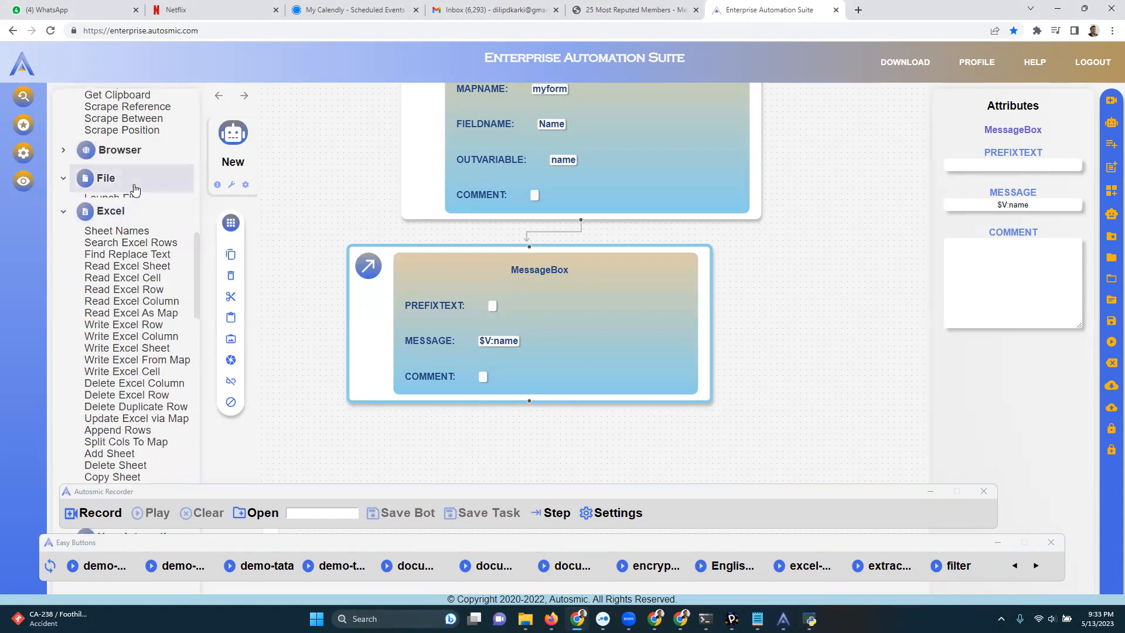
left_click(131, 180)
left_click_drag(196, 254, 219, 303)
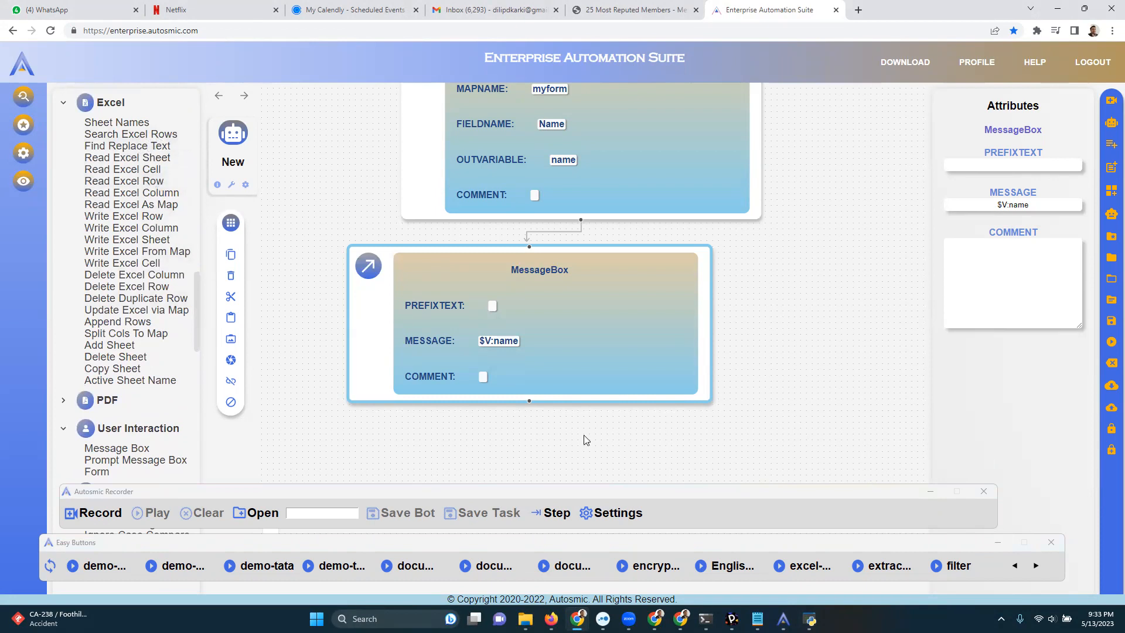
Raise the Autosmic Recorder over the MessageBox block and place the Easy Buttons bar below it.
left_click(628, 491)
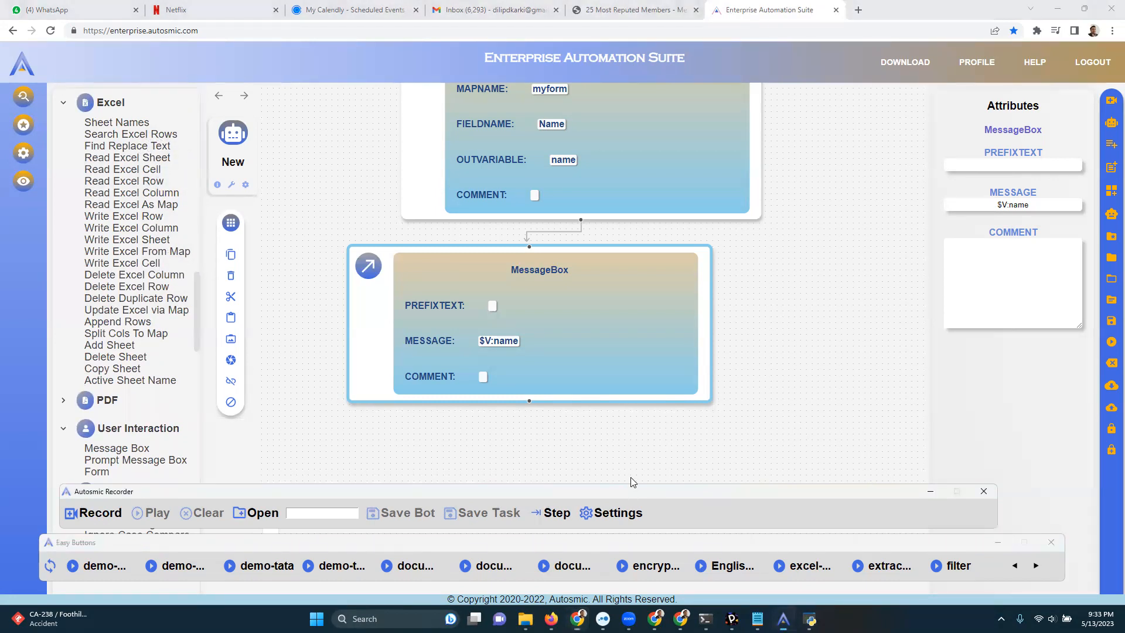
left_click_drag(630, 477, 596, 353)
left_click(607, 538)
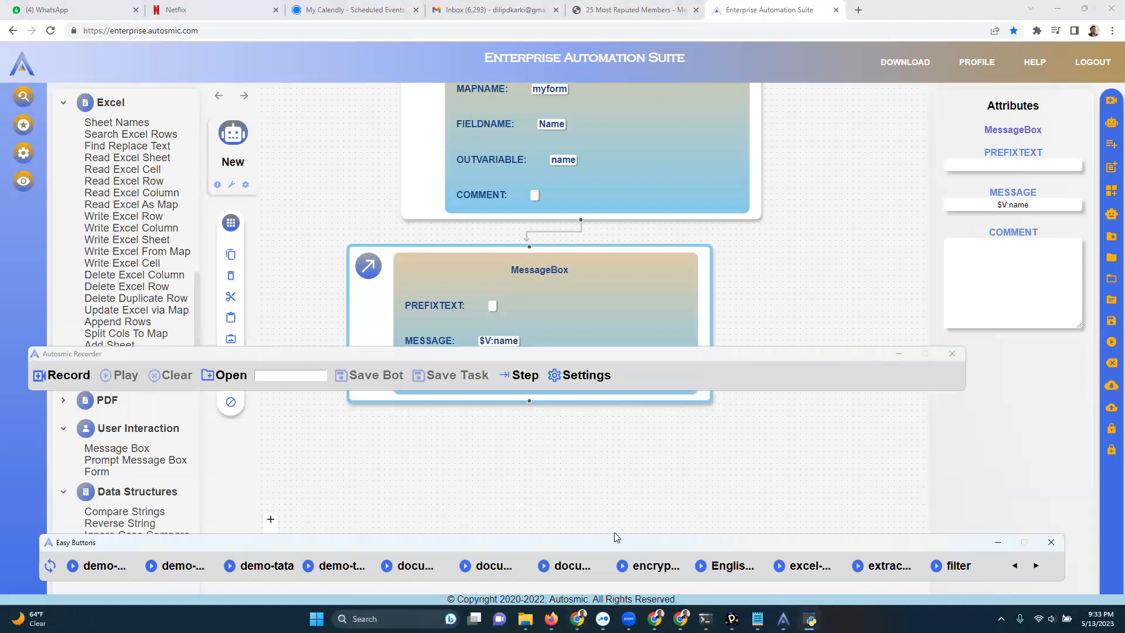
left_click_drag(615, 532, 561, 458)
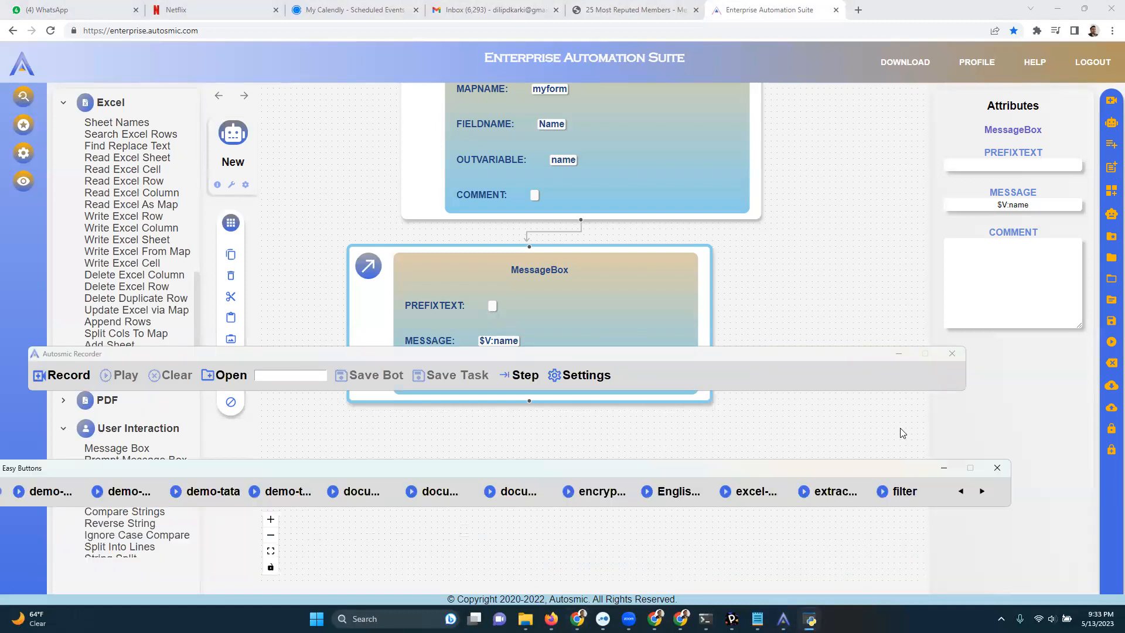
Switch to the Autosmic Training presentation in Firefox and page back from the closing slide to the Company Story slide.
left_click(1017, 293)
left_click(551, 619)
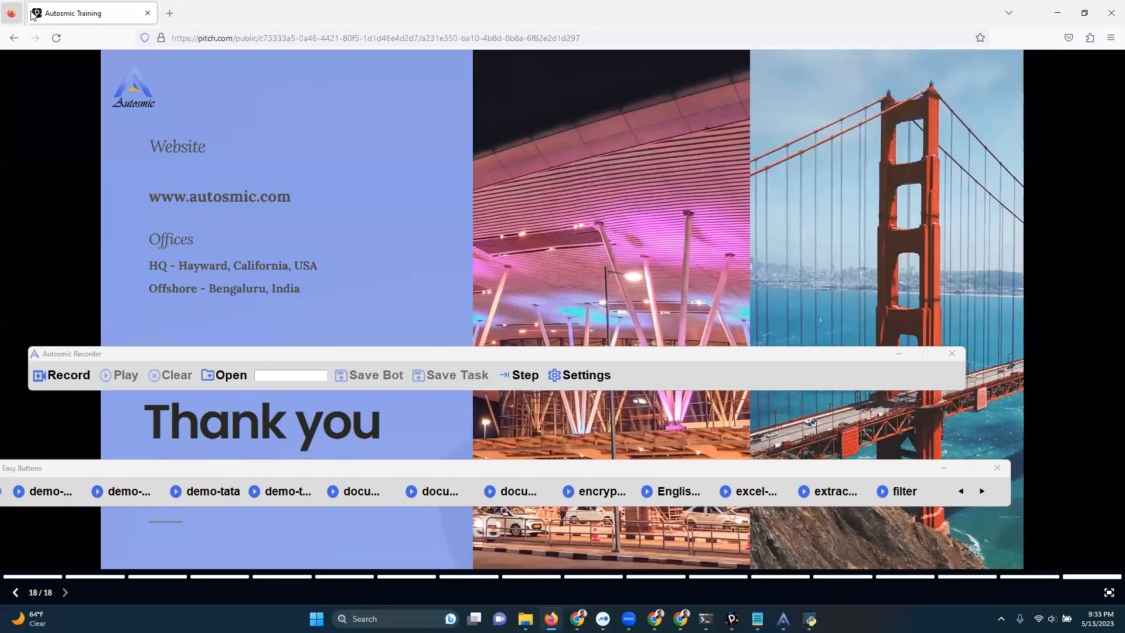
left_click(15, 593)
left_click(15, 593)
left_click(15, 593)
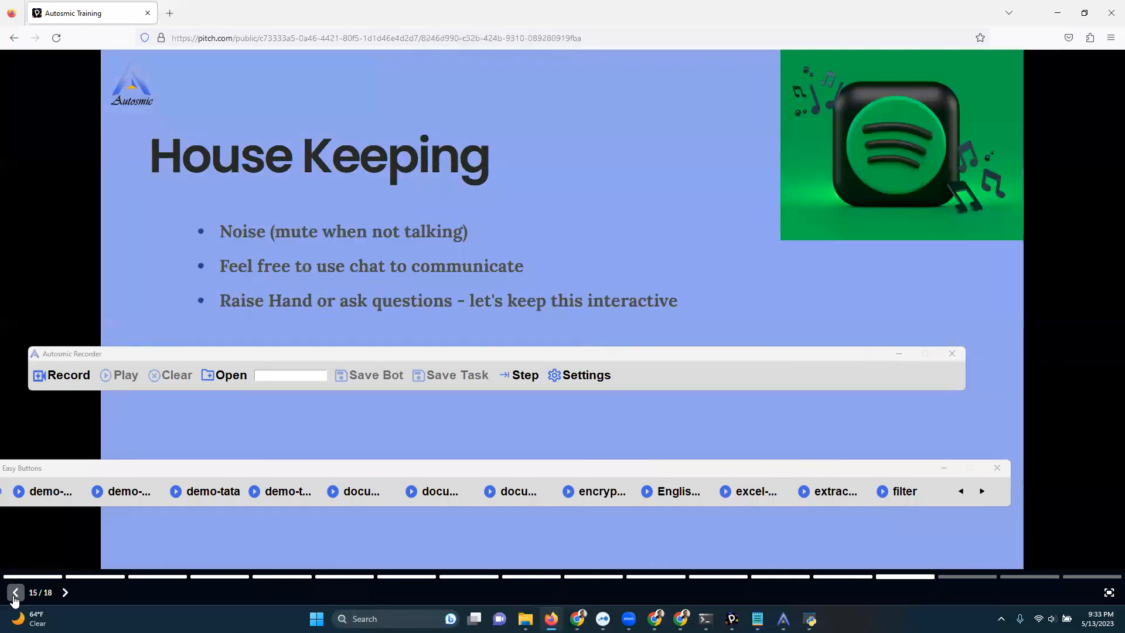
left_click(16, 593)
left_click(15, 593)
left_click(15, 593)
left_click(15, 593)
left_click(15, 593)
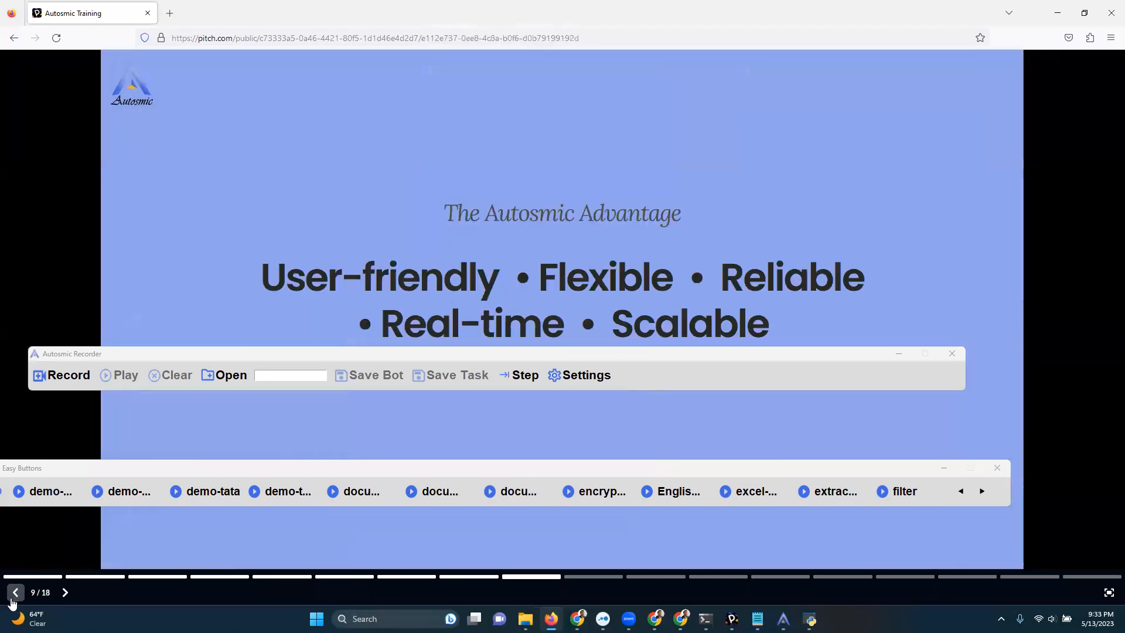
left_click(15, 593)
left_click(15, 593)
left_click(15, 593)
left_click(15, 593)
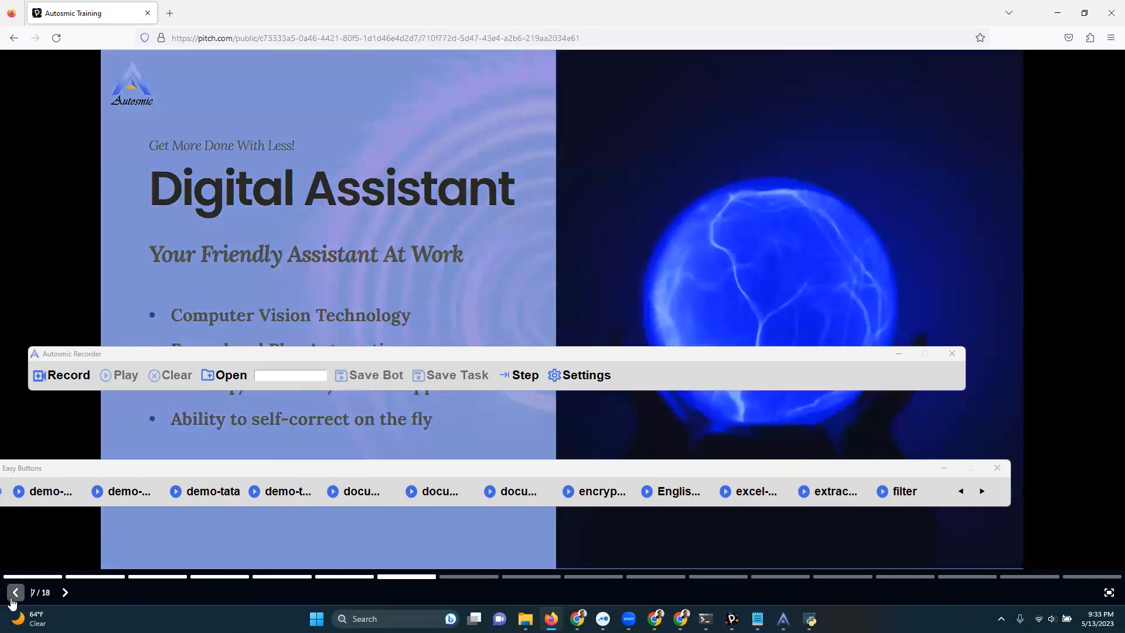
left_click(15, 593)
left_click(12, 597)
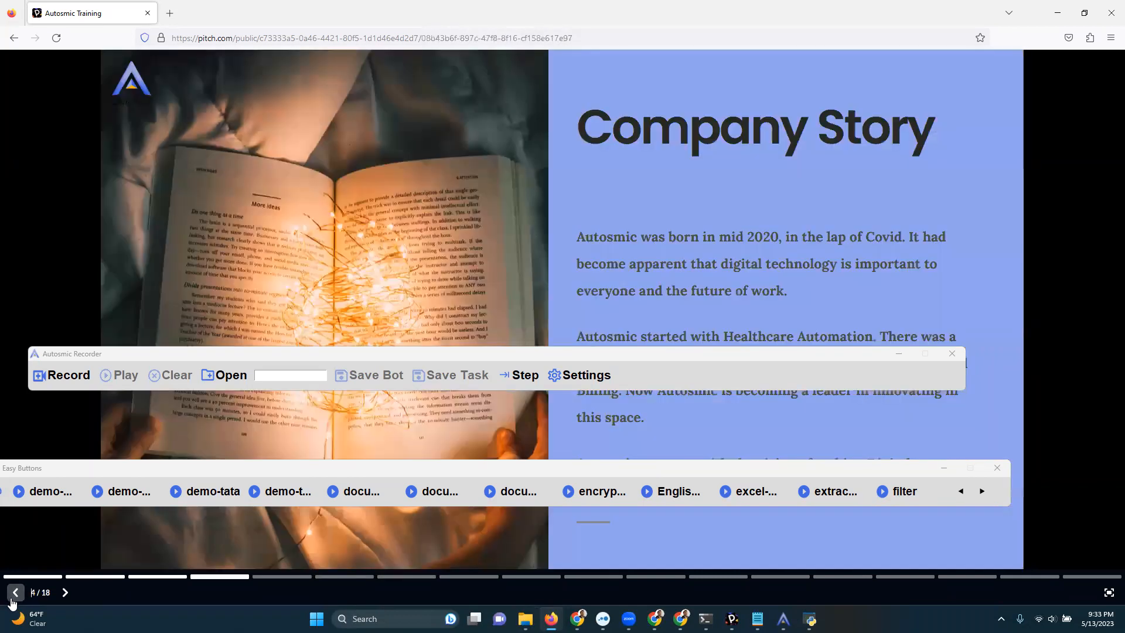
Advance to the Opportunity slide and lower the Autosmic Recorder and Easy Buttons bars to uncover its text.
left_click(66, 593)
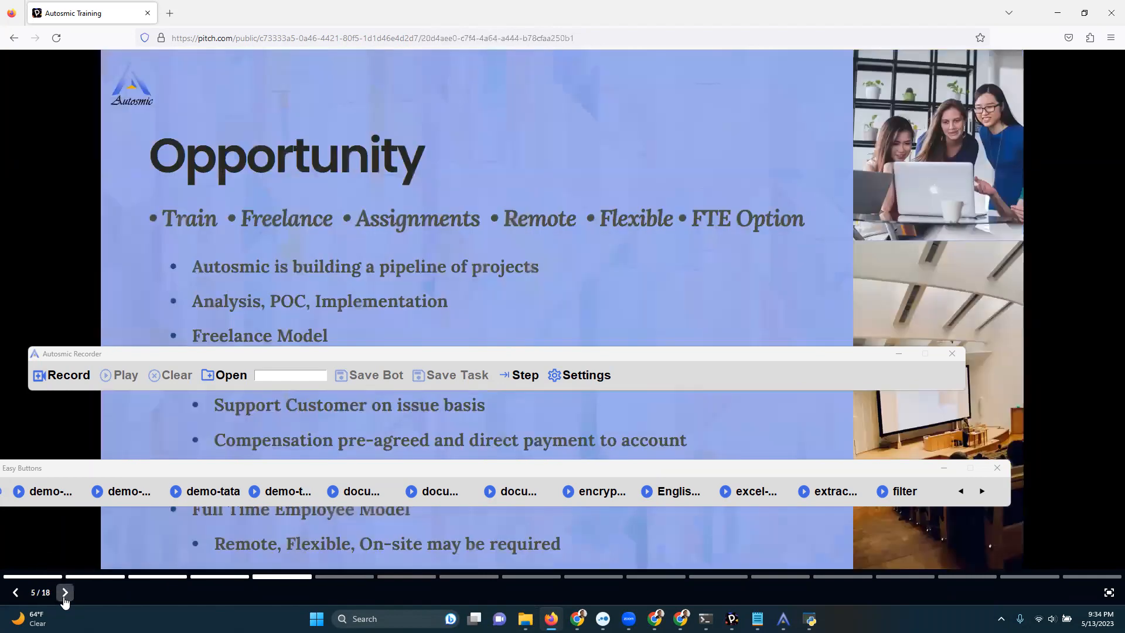
left_click_drag(793, 362, 833, 553)
left_click_drag(598, 472, 726, 513)
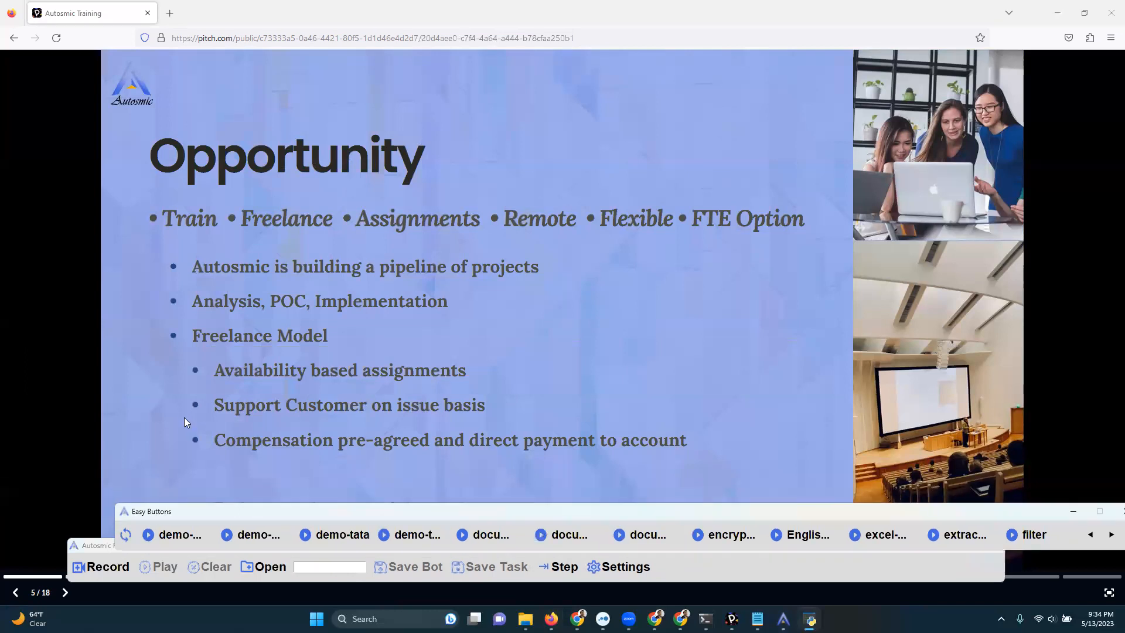
Review The Founder slide, page forward to Training - Session 1, and lower the Easy Buttons bar to uncover its bullets.
left_click(15, 593)
left_click(15, 594)
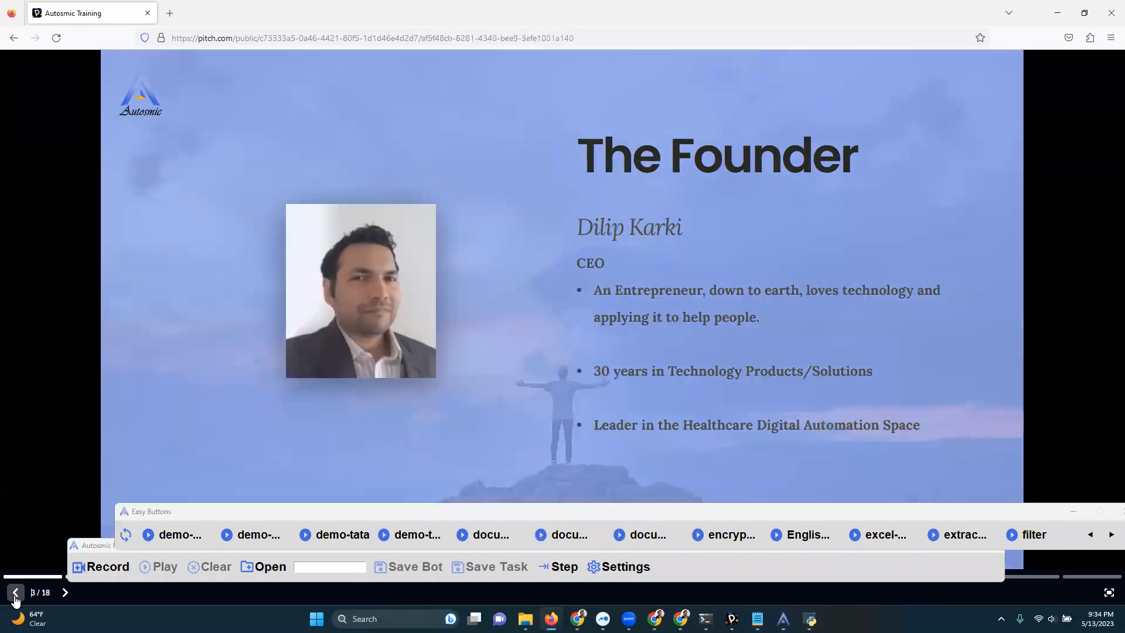
left_click(61, 599)
left_click(60, 598)
left_click(60, 599)
left_click(61, 599)
left_click(60, 598)
left_click(61, 598)
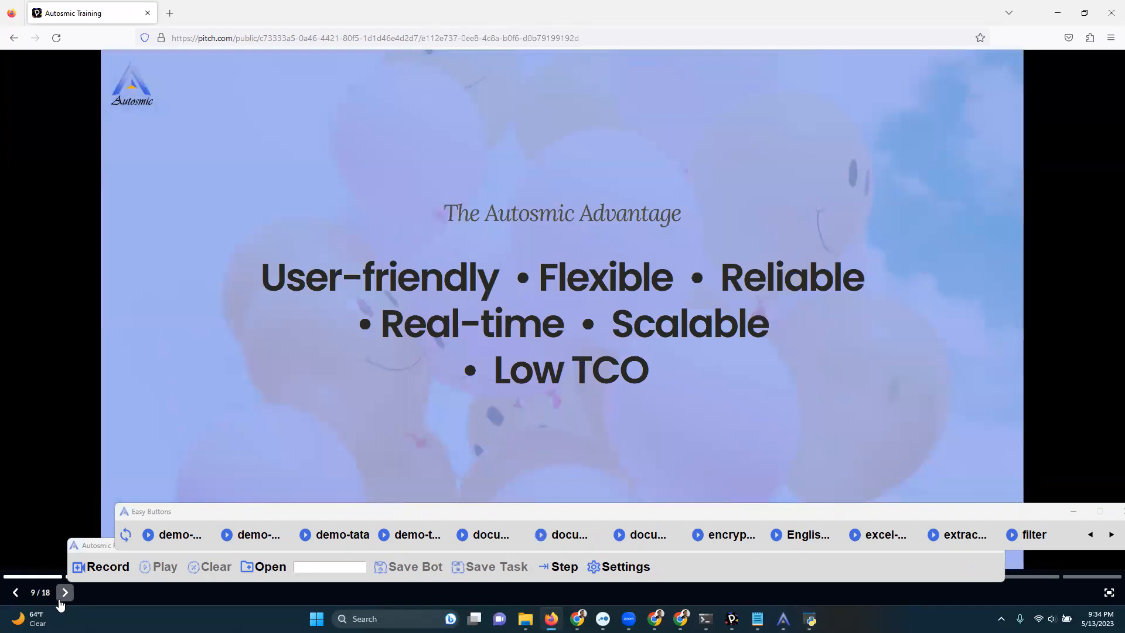
left_click(61, 599)
left_click(61, 599)
left_click(60, 599)
left_click(61, 599)
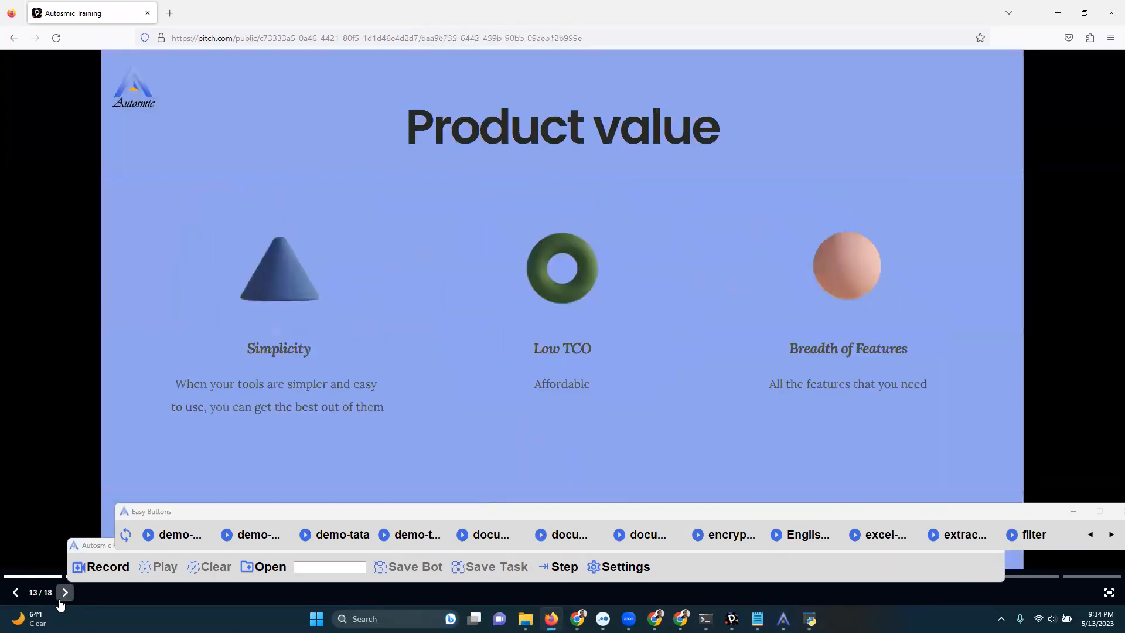
left_click(61, 599)
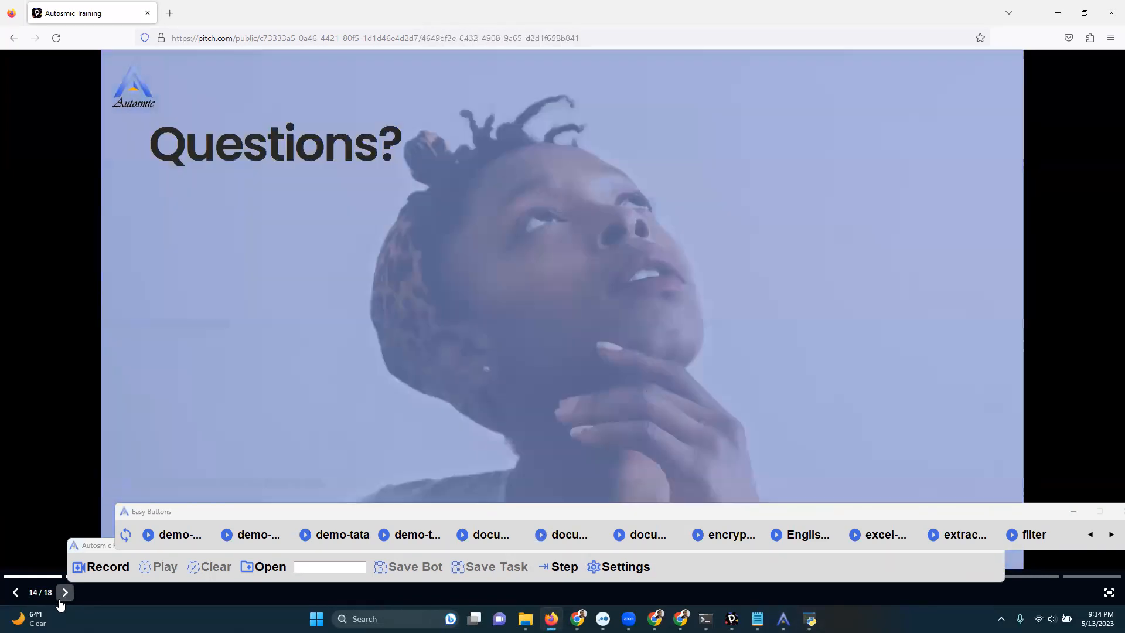
left_click(60, 599)
left_click(64, 593)
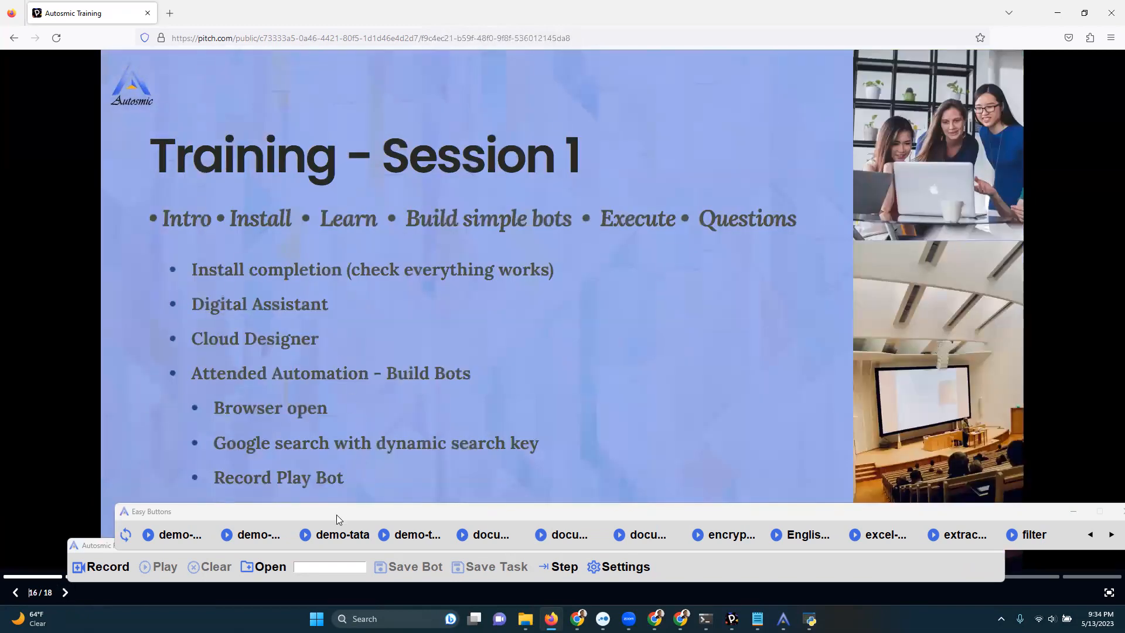
left_click_drag(340, 512, 407, 569)
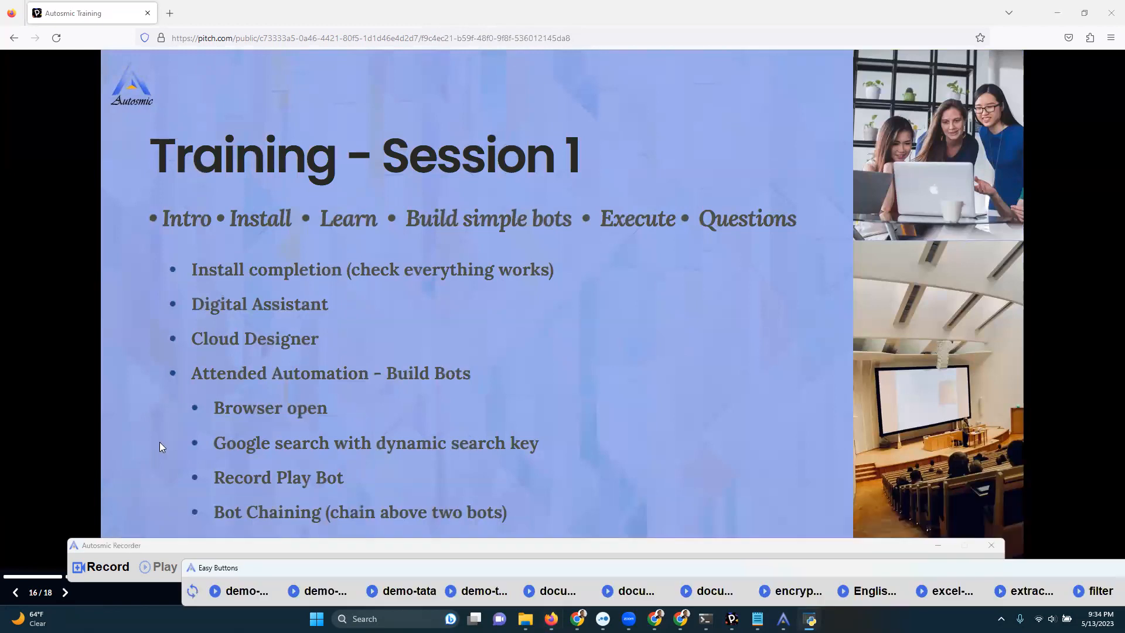